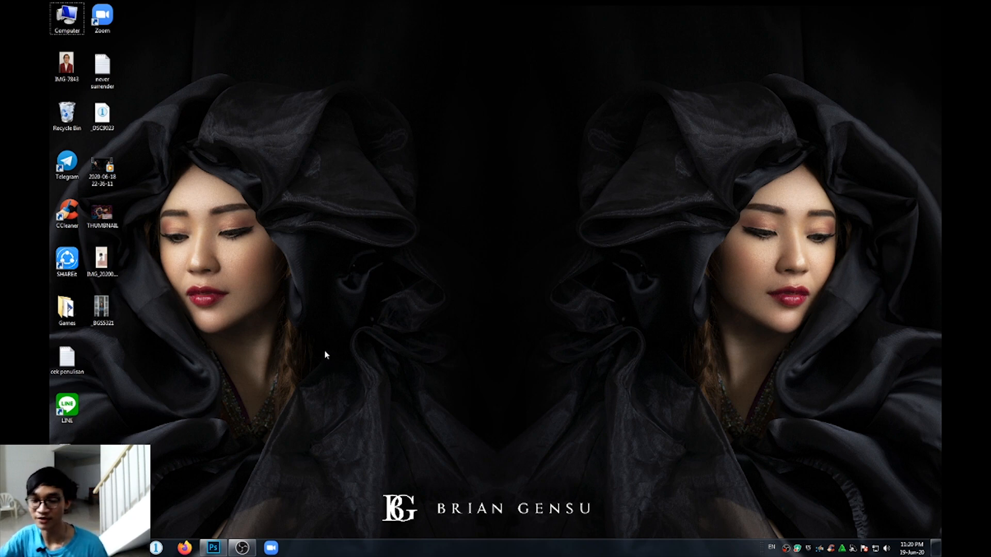
Switch to Photoshop and open the _BGS5321 portrait photo from the desktop folder.
left_click(213, 548)
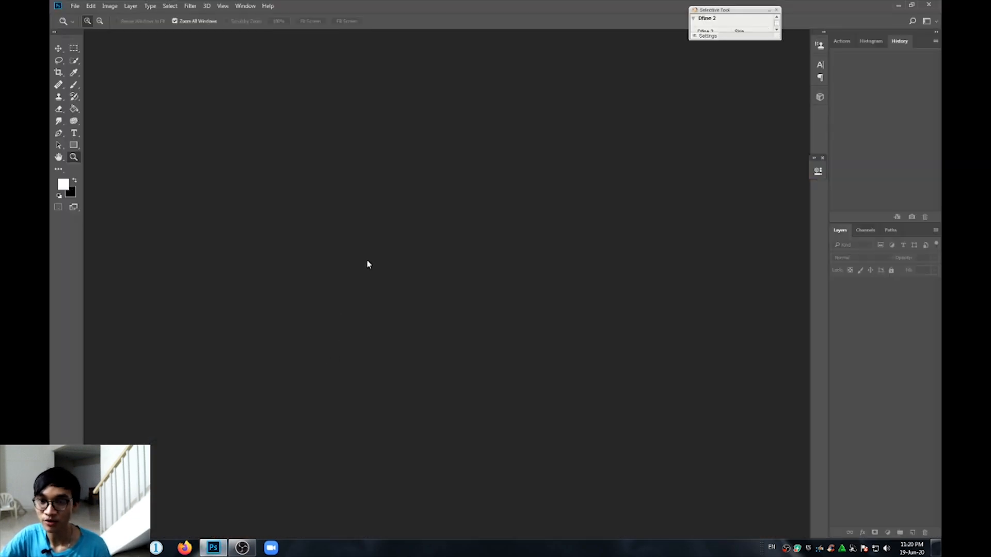
left_click(75, 5)
left_click(82, 24)
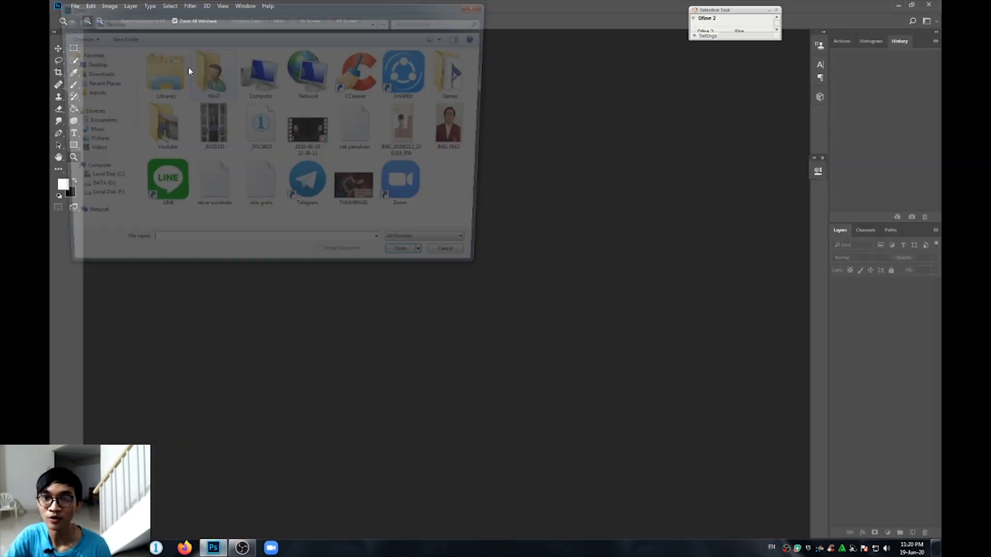
double_click(204, 135)
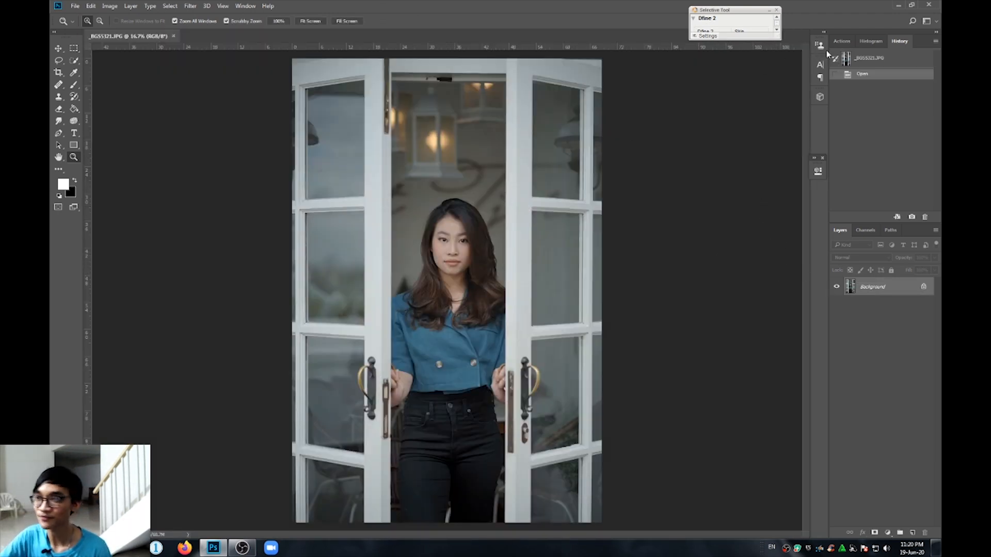
Show the photo's histogram and duplicate the Background layer.
left_click(850, 42)
left_click(872, 41)
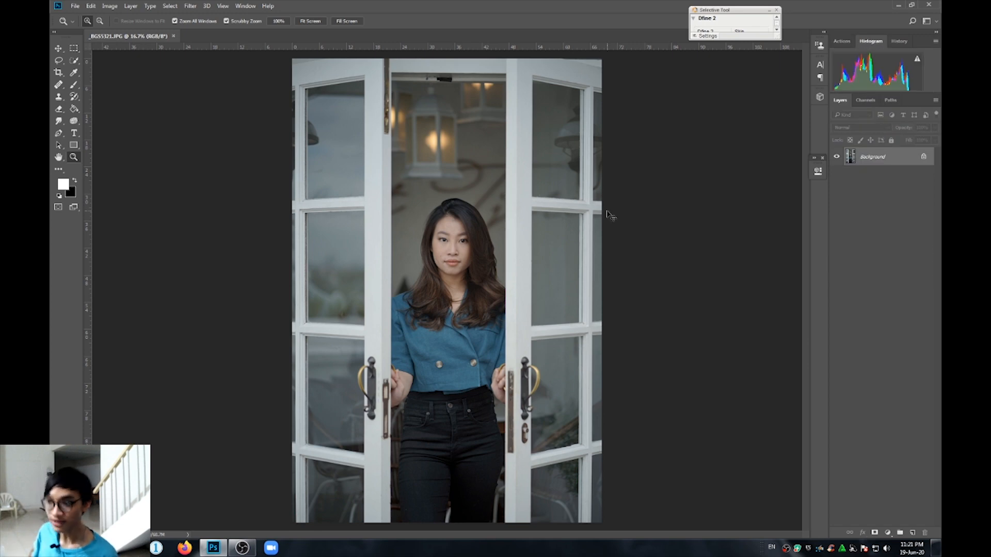
key("ctrl+j")
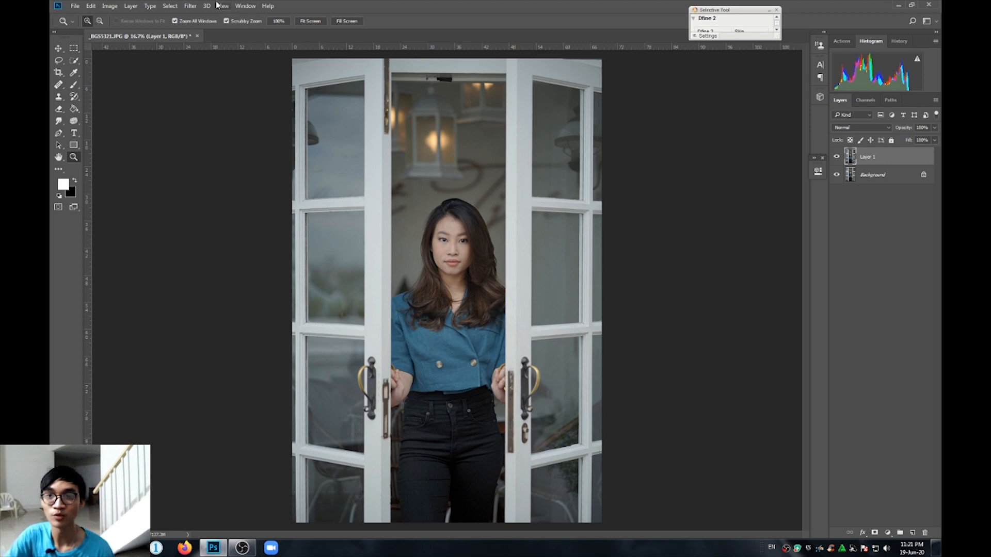
In the Camera Raw filter, set Exposure +0.45, Contrast +11, Highlights -8, Shadows +5, Whites +5, Blacks -2 and Texture +4.
left_click(189, 6)
left_click(212, 61)
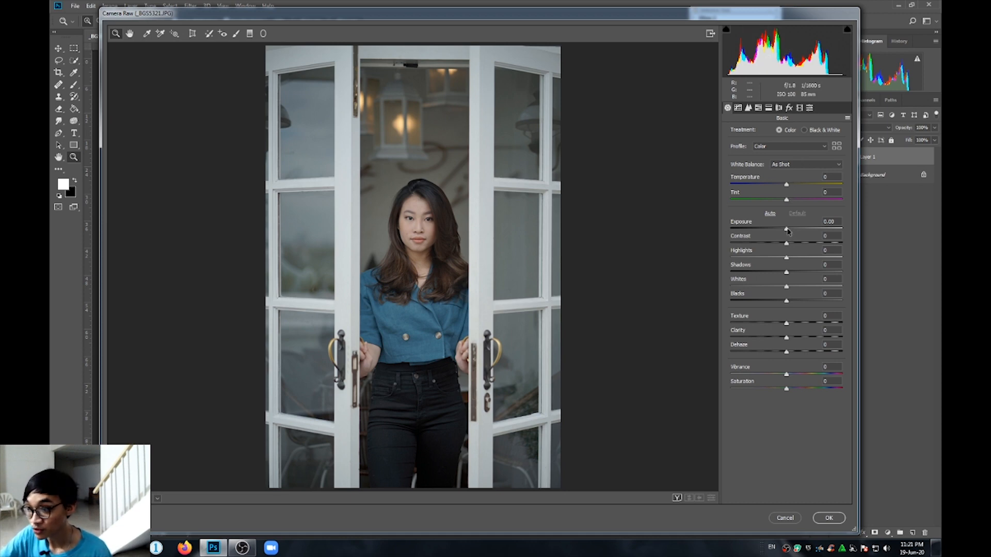
left_click_drag(787, 231, 789, 326)
left_click(787, 324)
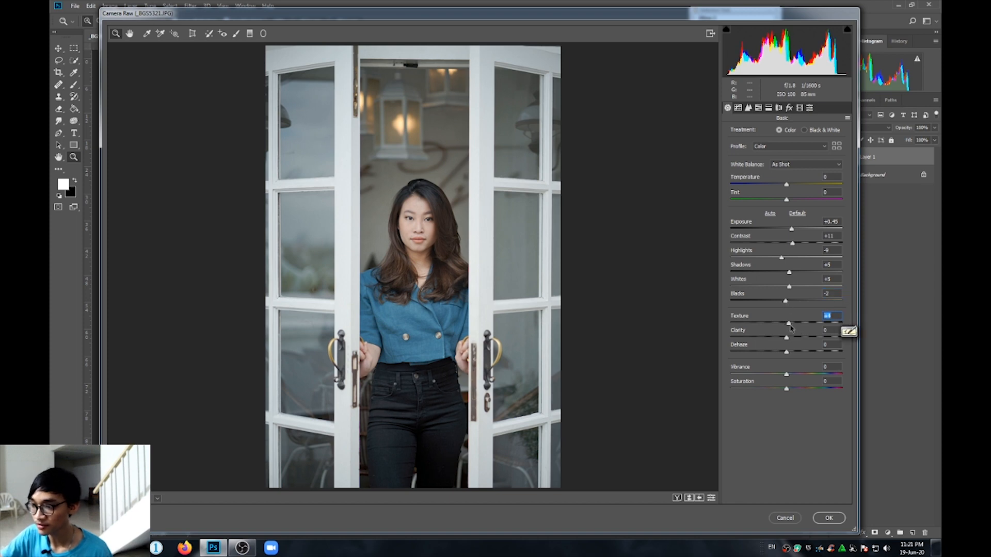
Raise the sharpening Amount and Masking in the Camera Raw detail settings.
left_click(748, 107)
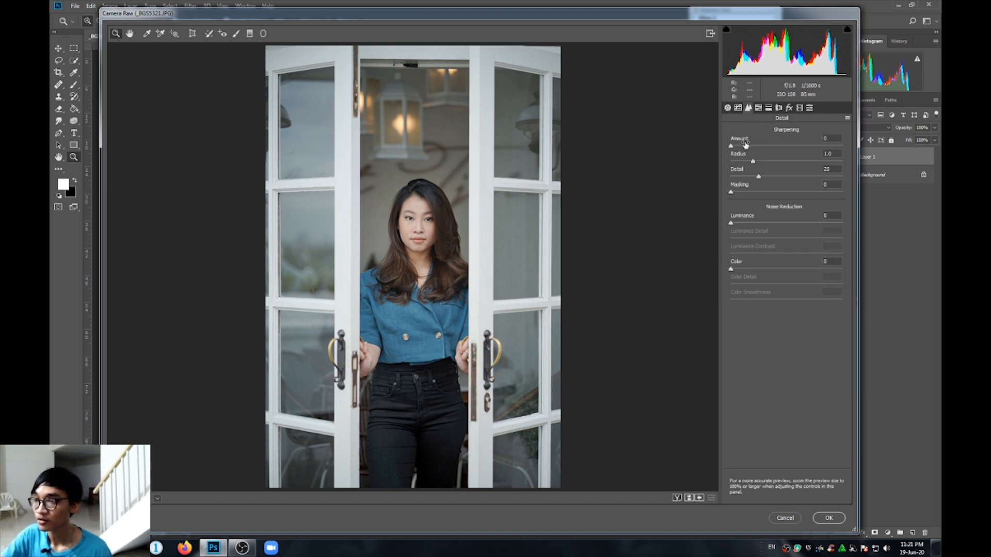
mouse_move(748, 146)
left_mouse_down()
mouse_move(737, 148)
mouse_move(746, 148)
left_mouse_up()
left_click_drag(732, 192, 765, 199)
Set the saturation of the Reds to +6 in the HSL adjustments, testing the +100 extreme first.
left_click(758, 108)
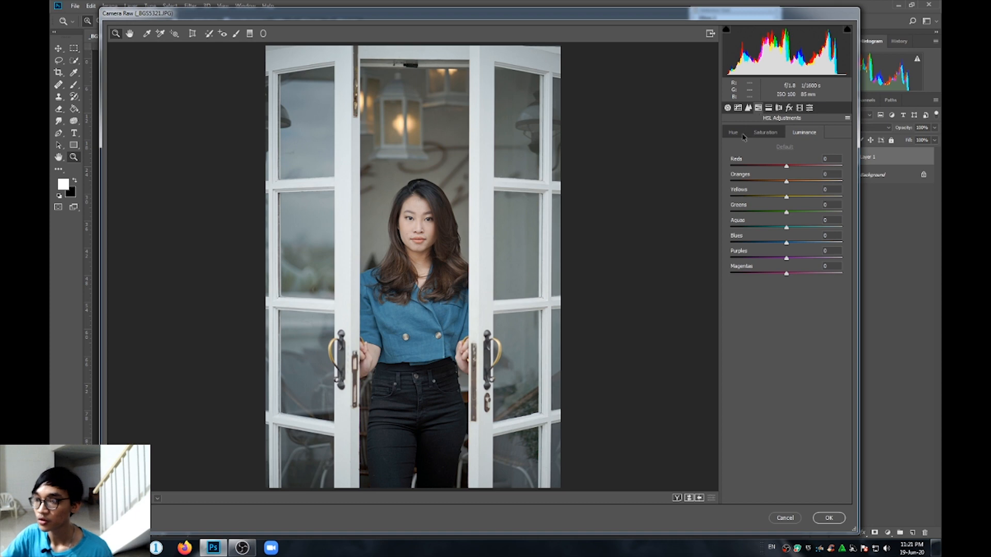
left_click(760, 133)
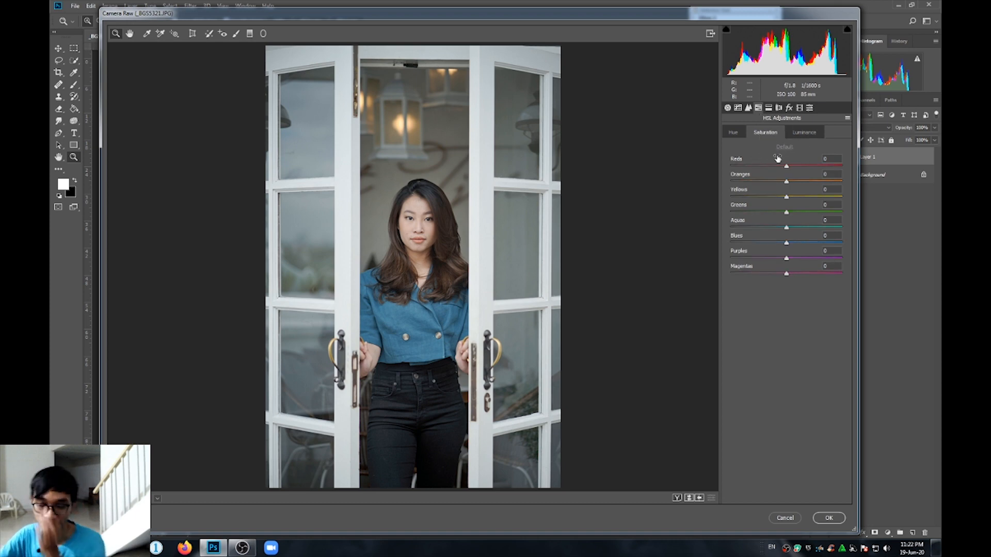
left_click(744, 135)
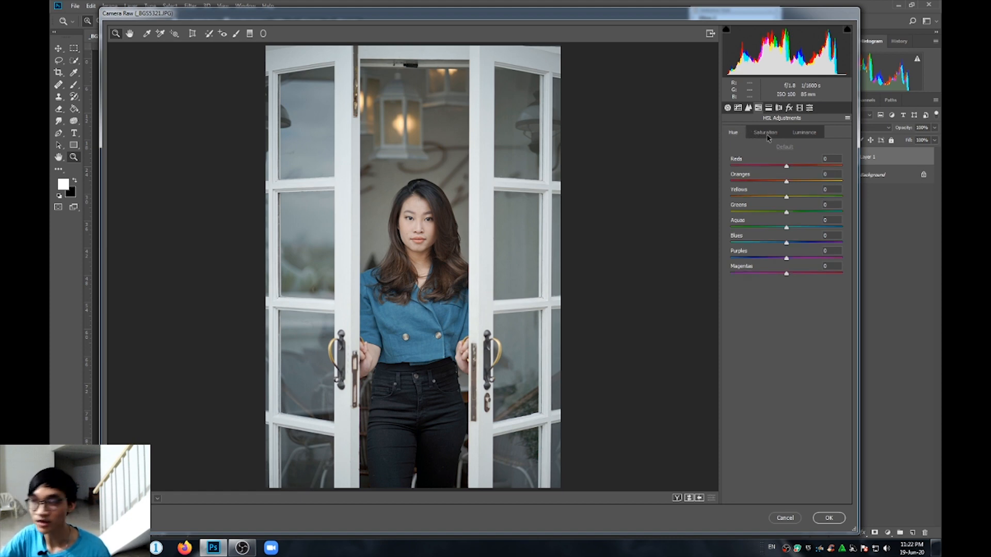
left_click(765, 135)
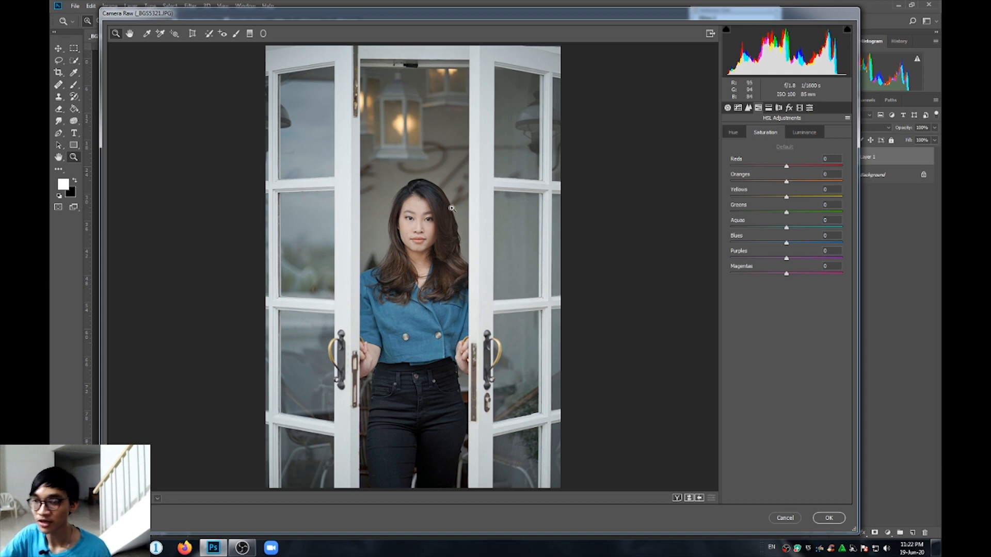
left_click_drag(788, 168, 850, 169)
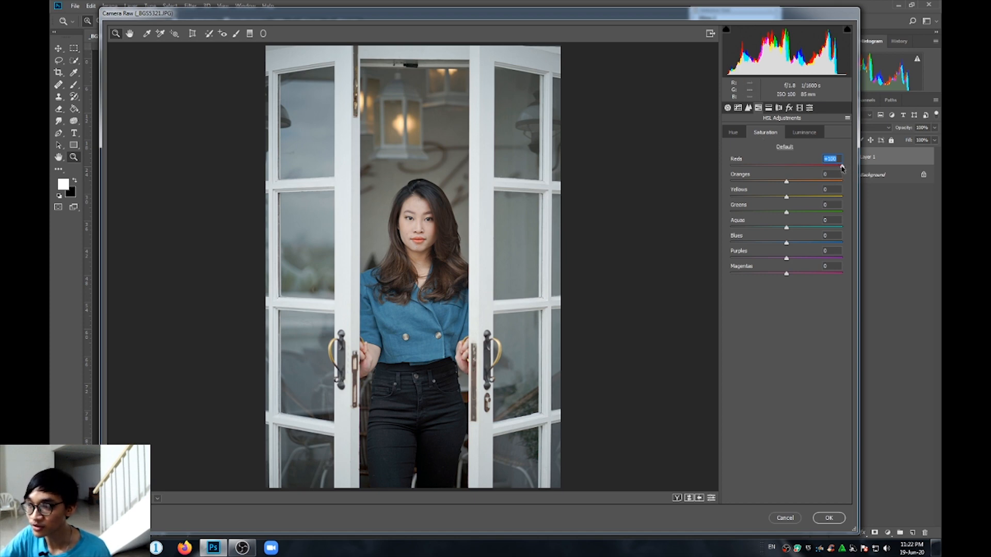
left_click_drag(841, 168, 790, 171)
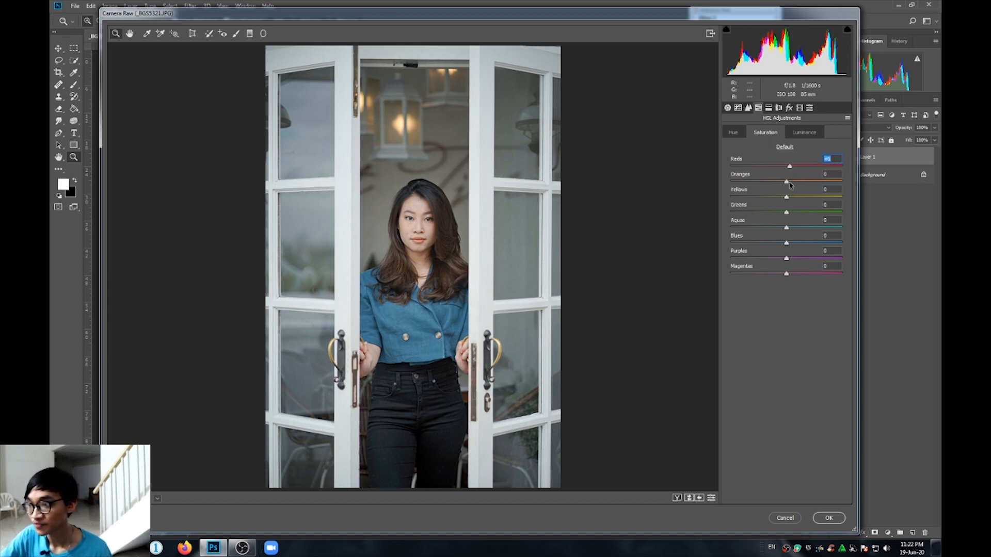
Adjust the Oranges saturation after testing -100, and set luminance to Reds +4, Oranges +5 and Yellows +4.
left_click_drag(786, 182, 718, 176)
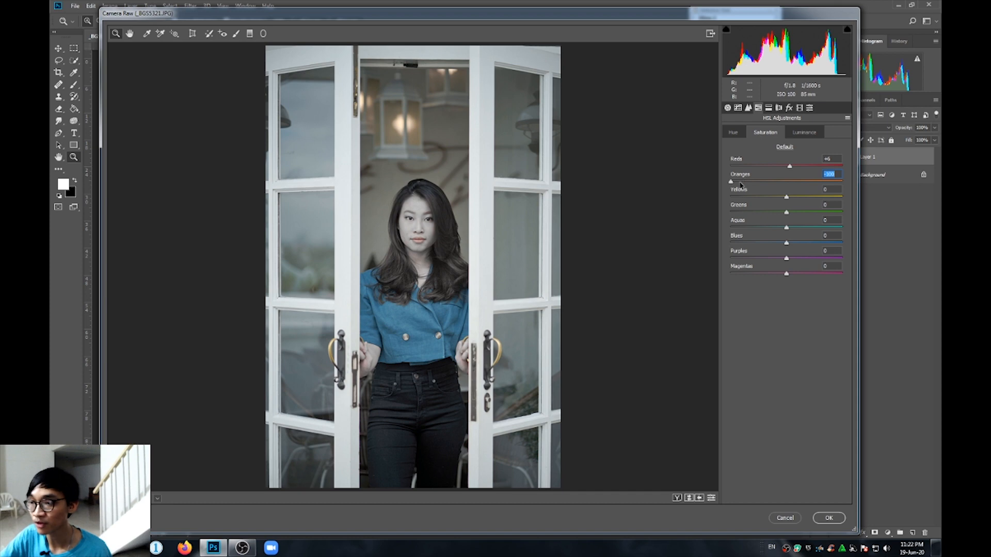
left_click_drag(739, 183, 791, 198)
left_click(801, 132)
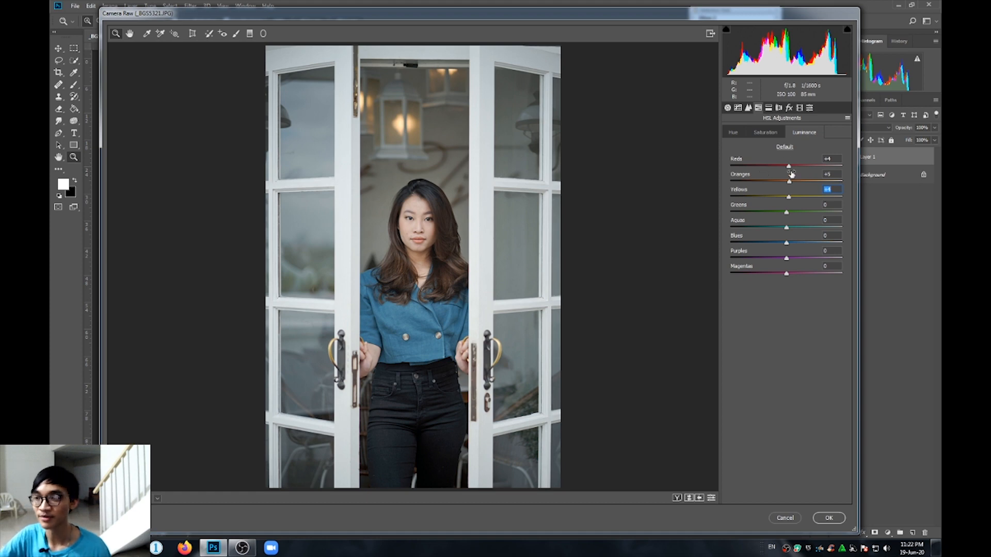
left_click(769, 108)
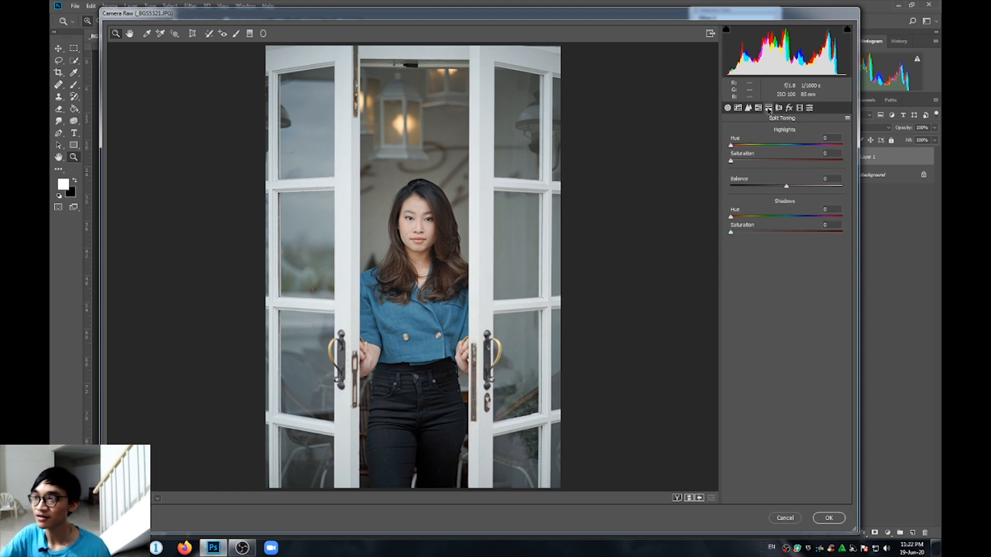
left_click(780, 109)
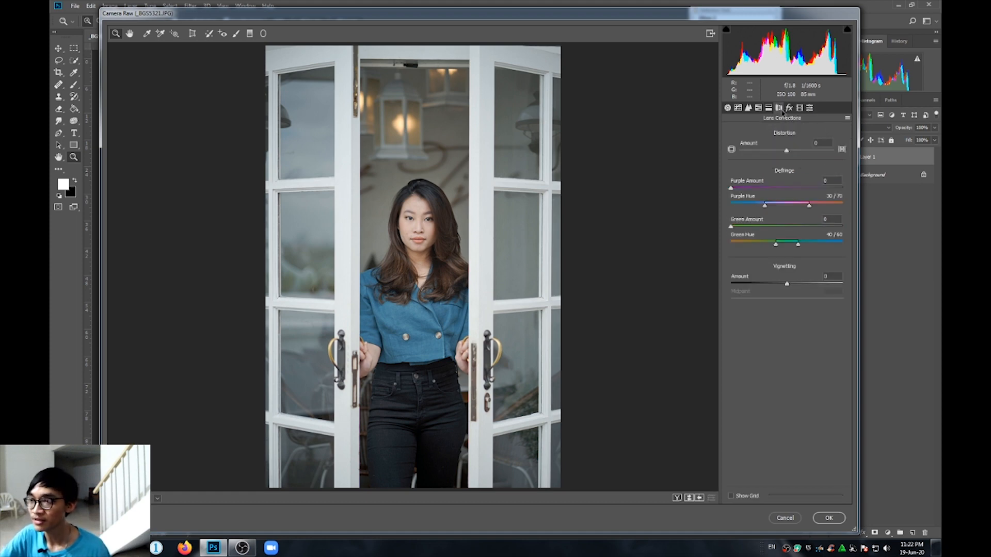
left_click(789, 108)
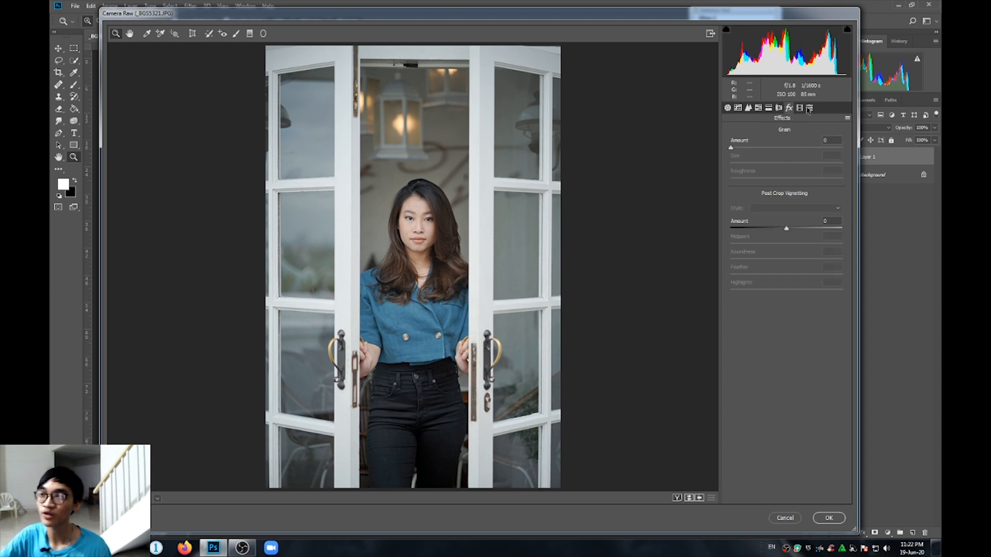
Try the Level Upright correction on the photo and apply the Camera Raw adjustments to the layer.
left_click(193, 34)
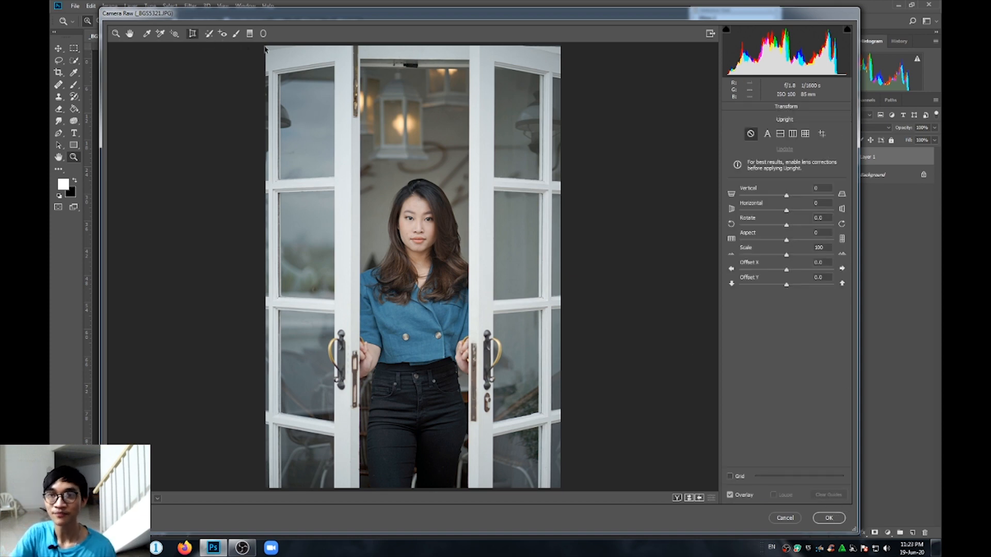
left_click(782, 136)
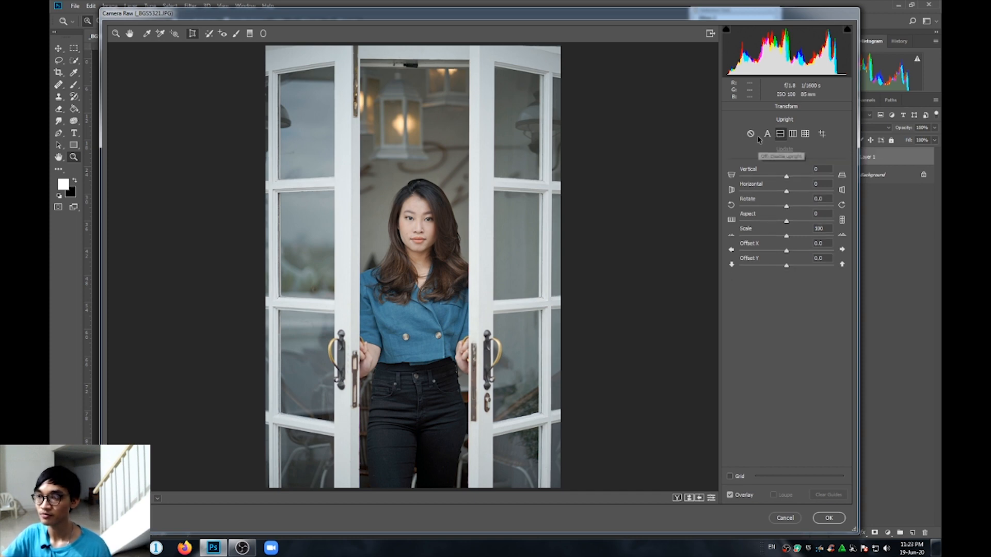
left_click(828, 517)
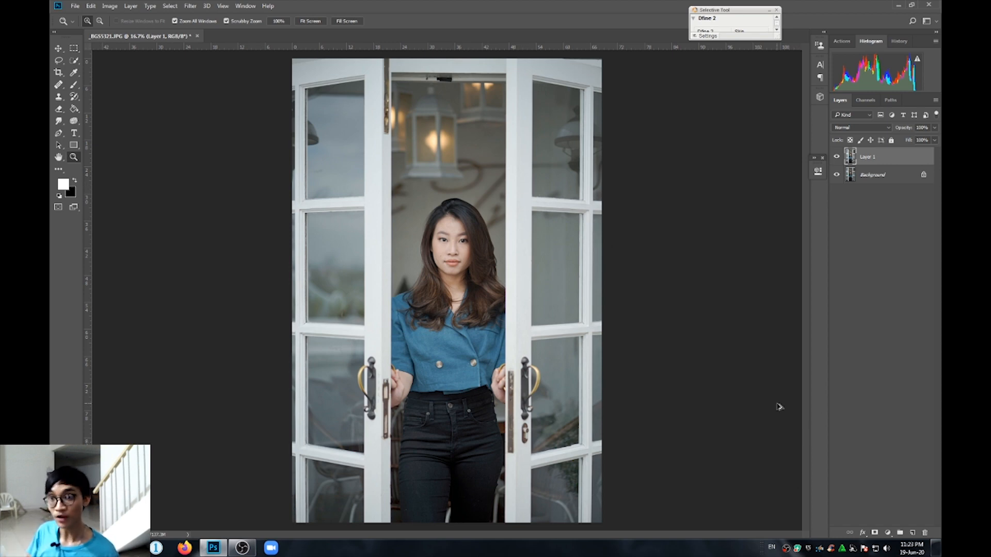
Stamp all visible layers into a new top layer and dock the floating collapsed panel with the other panel icons.
key("ctrl+shift+alt+e")
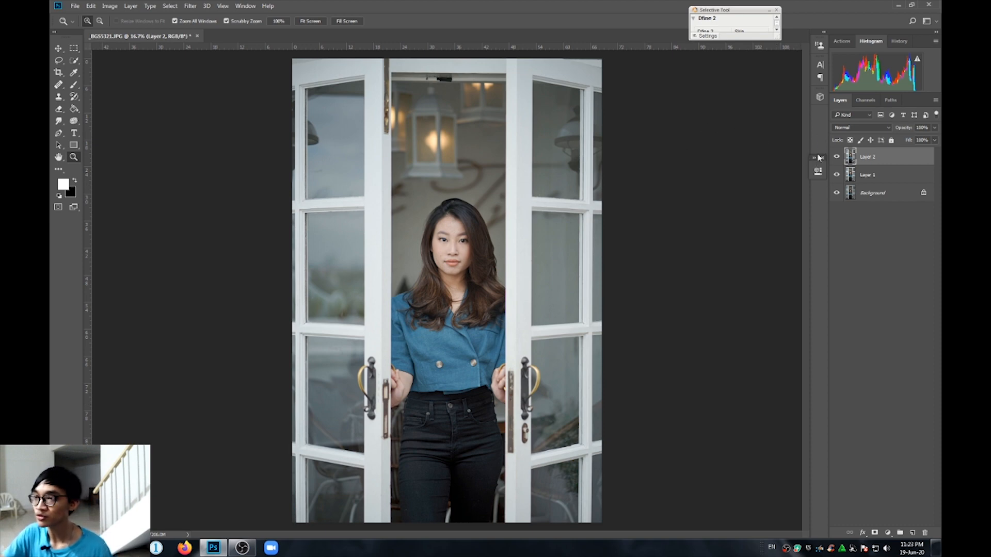
left_click_drag(819, 158, 821, 117)
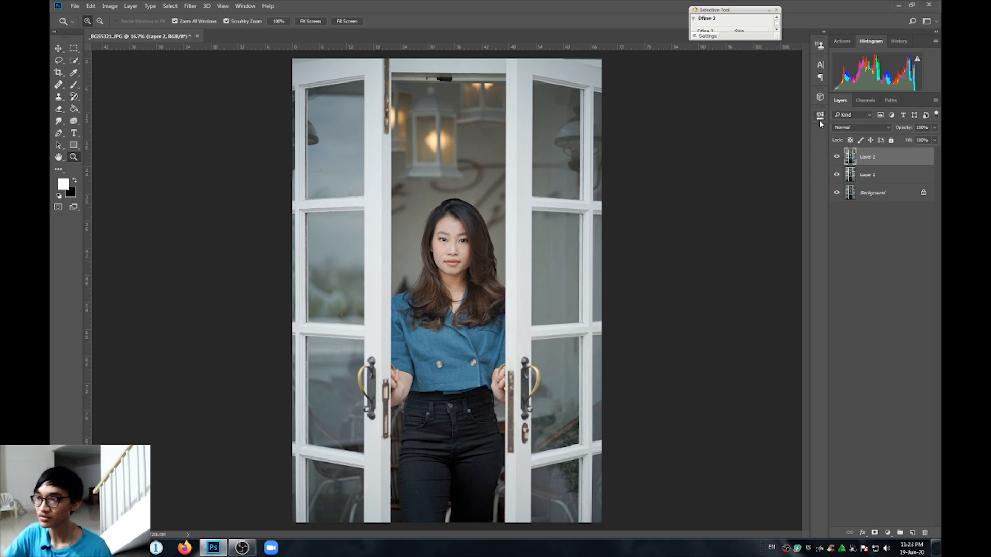
Zoom in on the woman's face and select the Clone Stamp Tool.
left_click(456, 244)
left_click(458, 258)
left_click(448, 283)
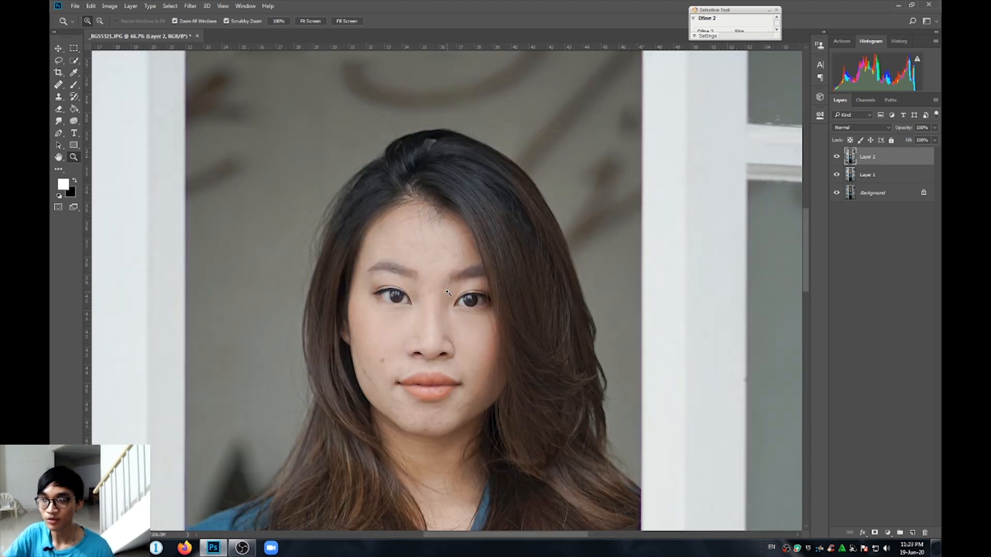
left_click(454, 307)
left_click_drag(807, 239, 806, 242)
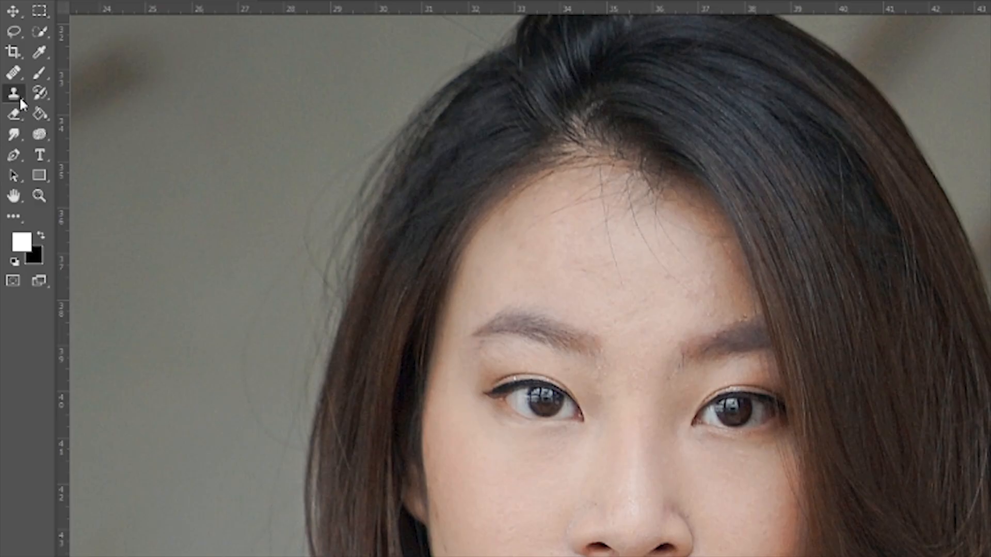
right_click(61, 98)
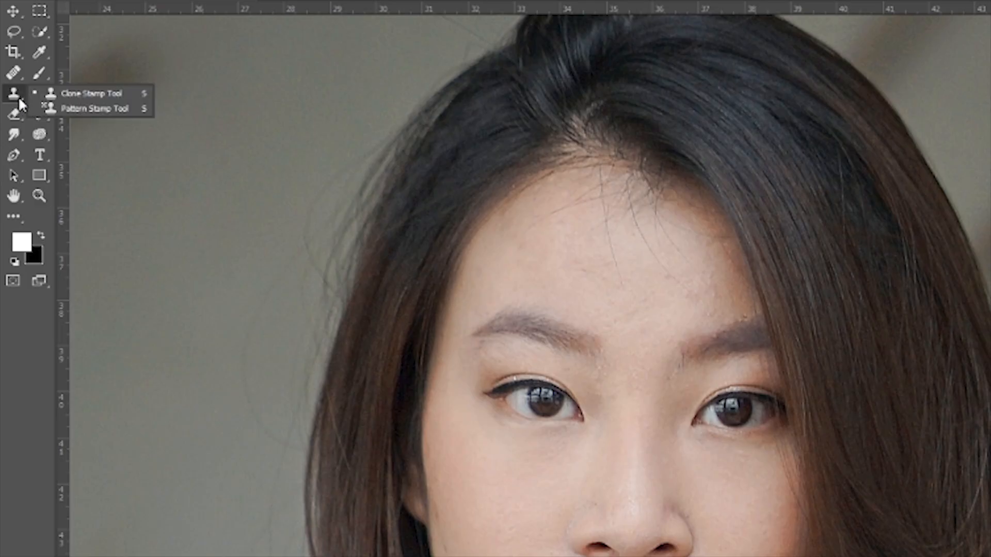
left_click(60, 94)
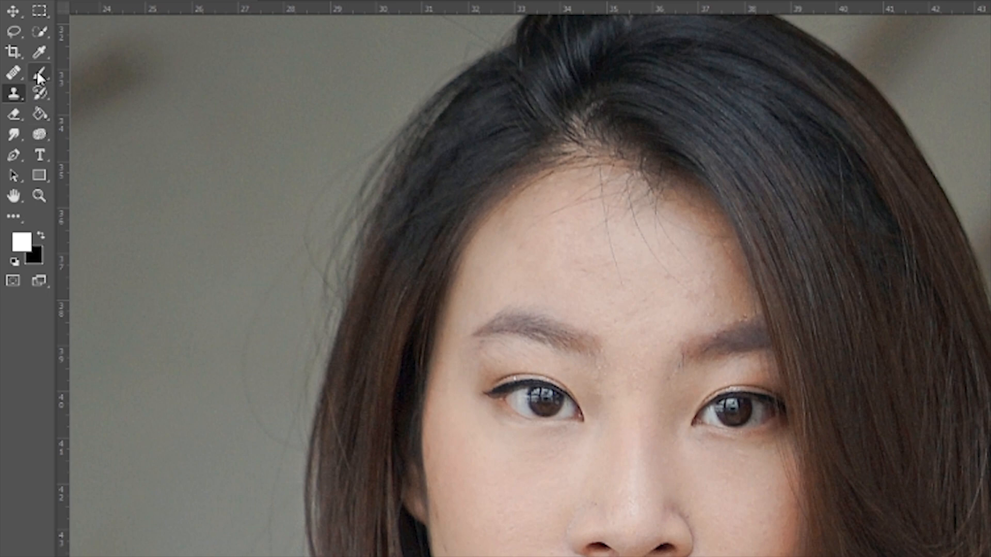
Remove the dark spot on the cheek using a slightly enlarged Healing Brush and clean skin sampled beside it.
key("j")
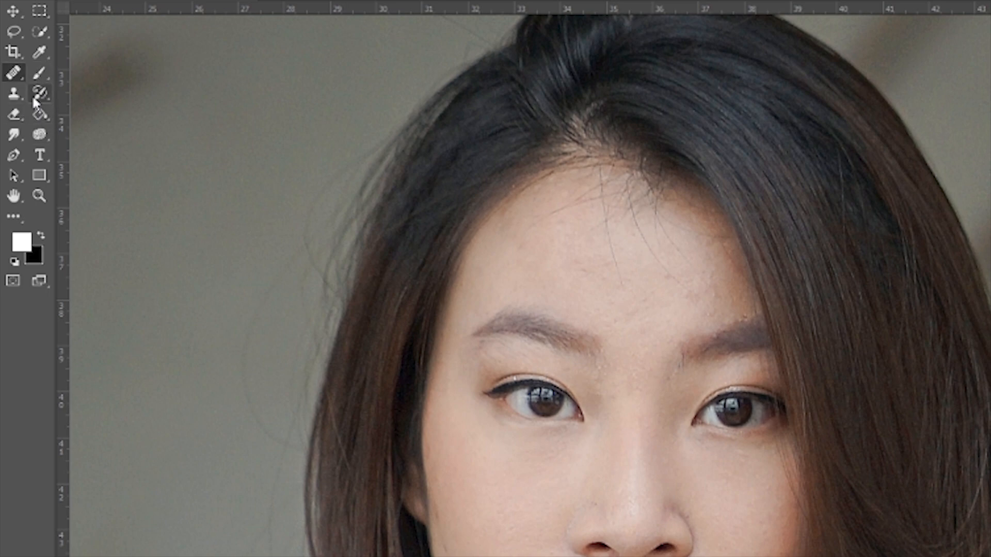
right_click(15, 77)
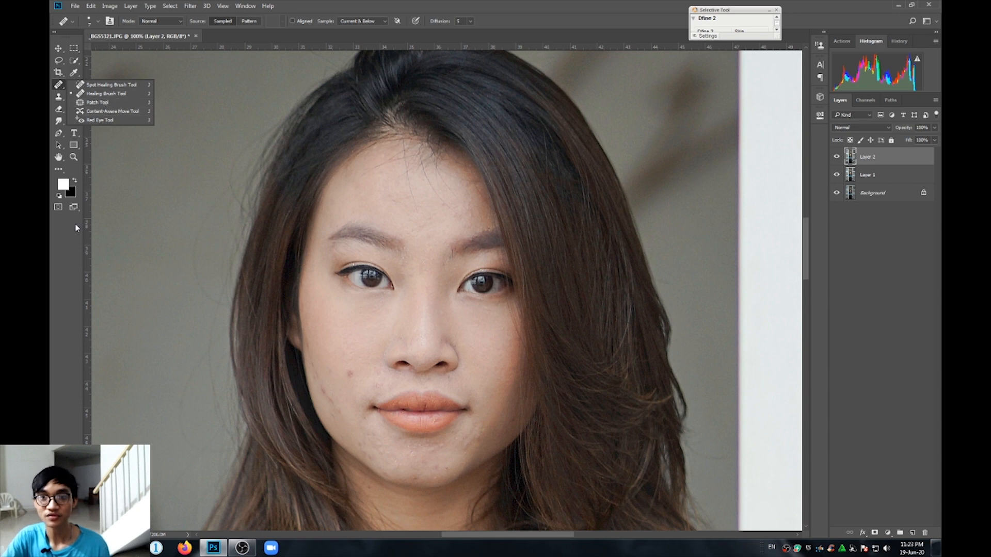
left_click(59, 254)
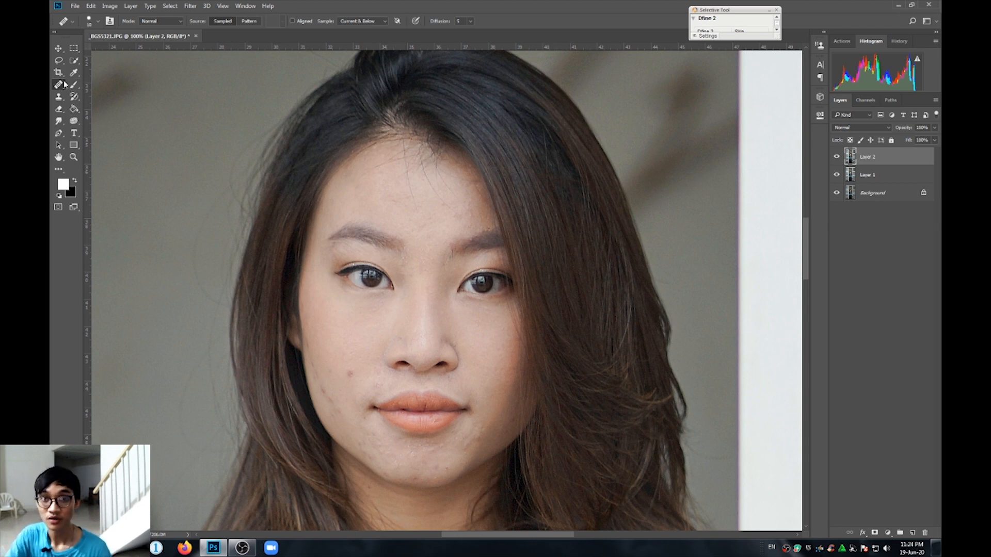
key("bracketright")
key("bracketright")
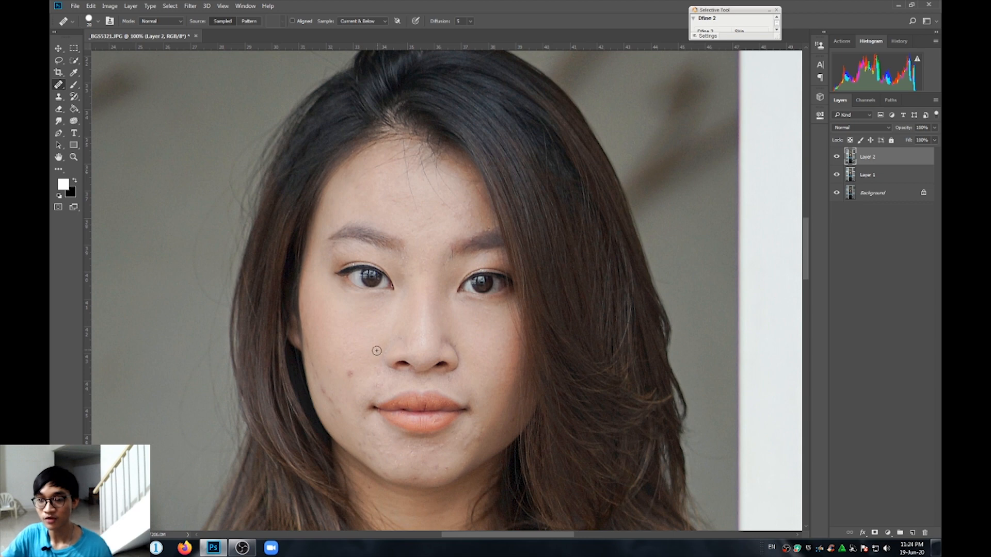
key("ctrl+space")
left_click(378, 346, "ctrl")
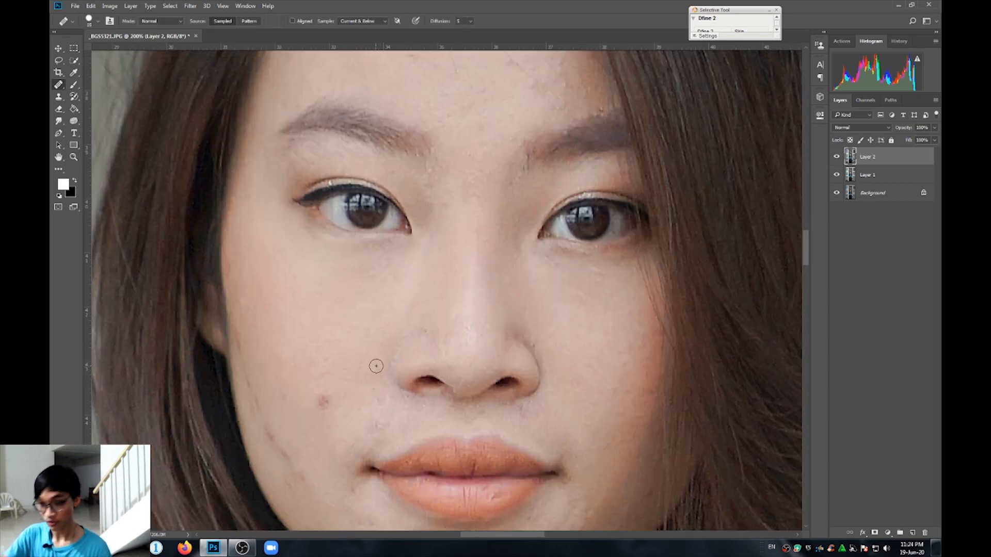
left_click(329, 414, "alt")
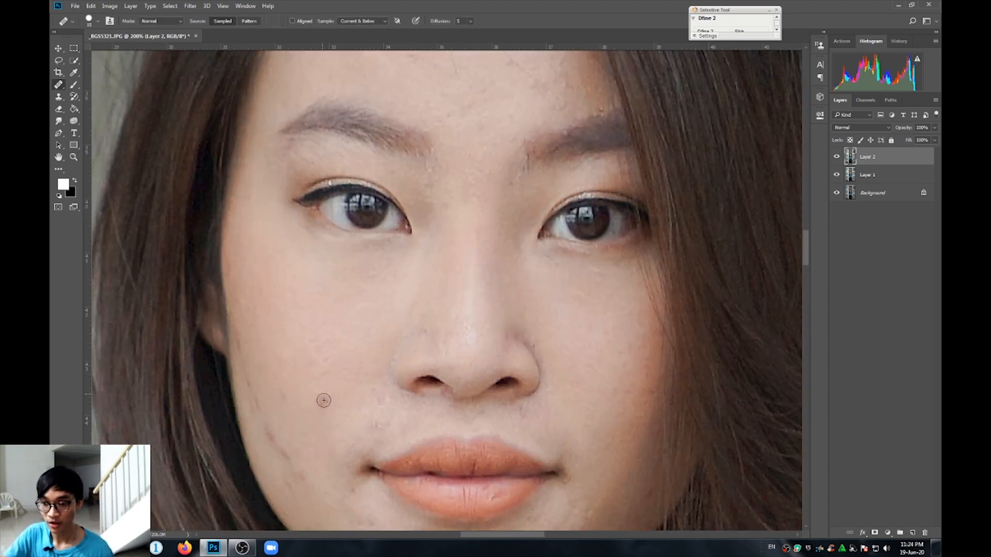
left_click(324, 401)
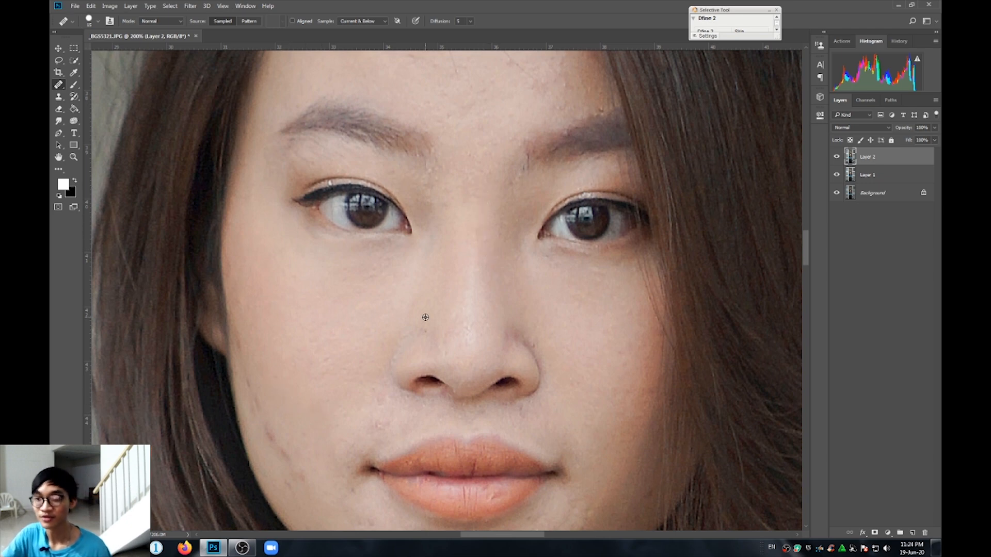
Heal the stray hairs along the upper forehead below the hair parting, using clean forehead skin sampled beside them.
scroll(418, 227, "up", 5)
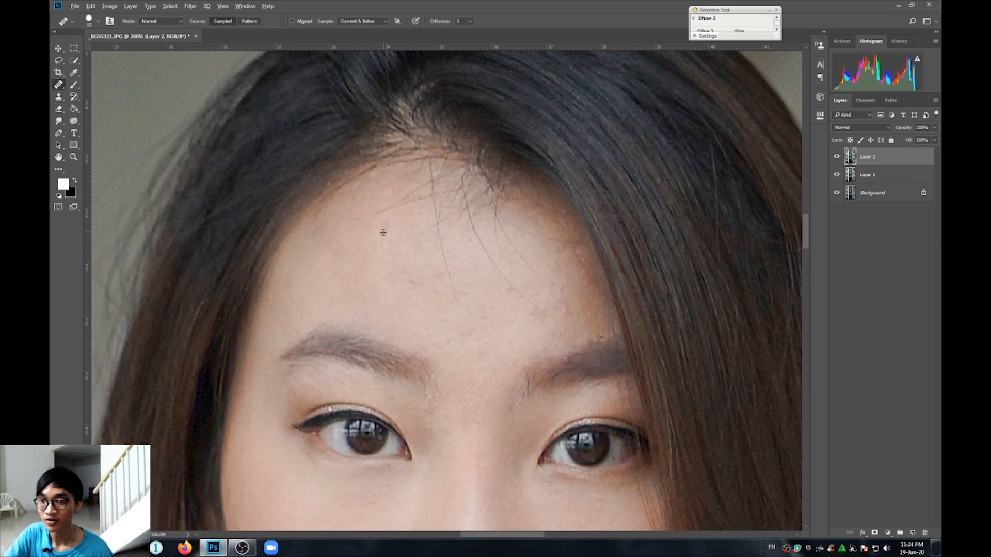
left_click(412, 215, "alt")
left_click(421, 198)
left_click(415, 218, "alt")
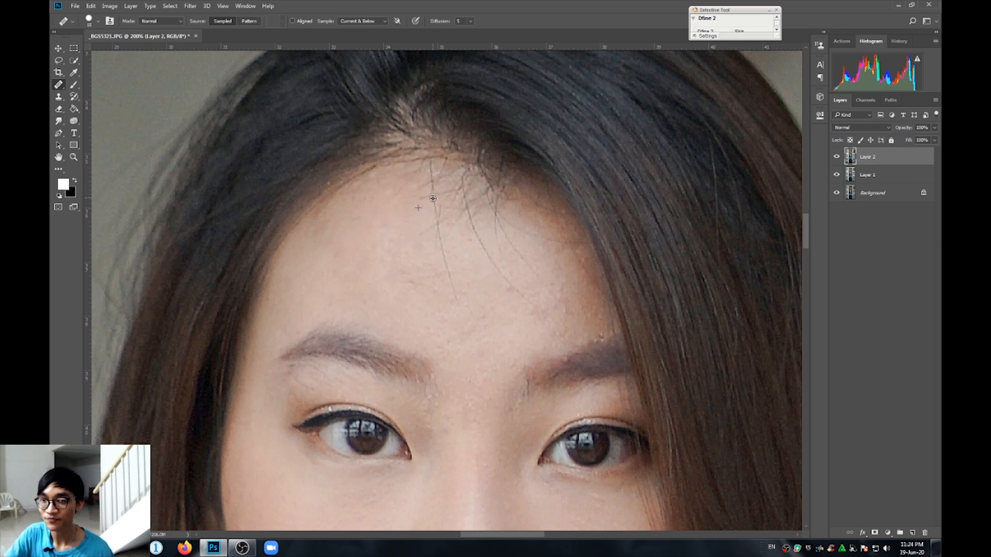
left_click(432, 186)
left_click(424, 215, "alt")
left_click(420, 189)
left_click(424, 203, "alt")
left_click(433, 166)
left_click(423, 198, "alt")
left_click(424, 172)
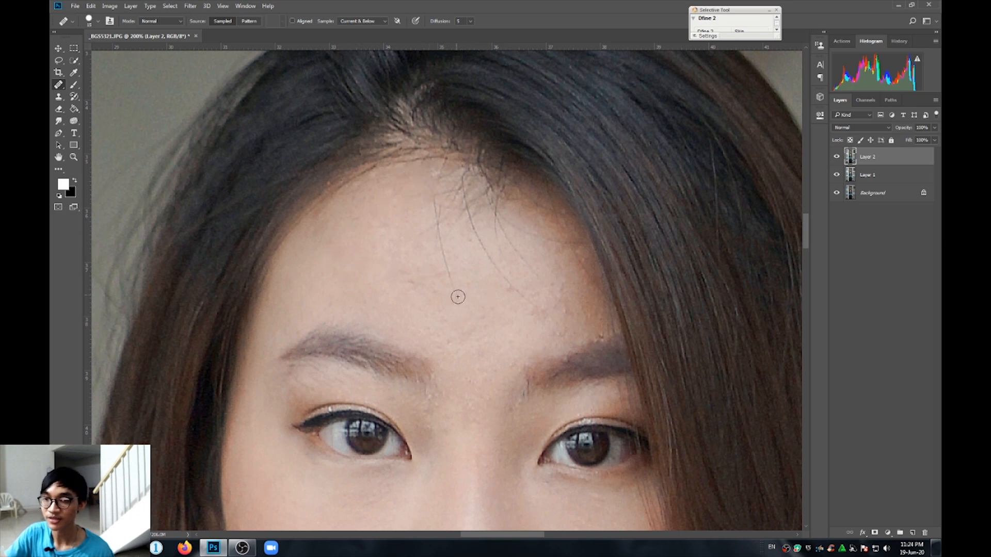
Heal the long single hair running down the middle of the forehead with skin sampled next to it.
left_click(454, 268, "alt")
left_click_drag(444, 244, 453, 267)
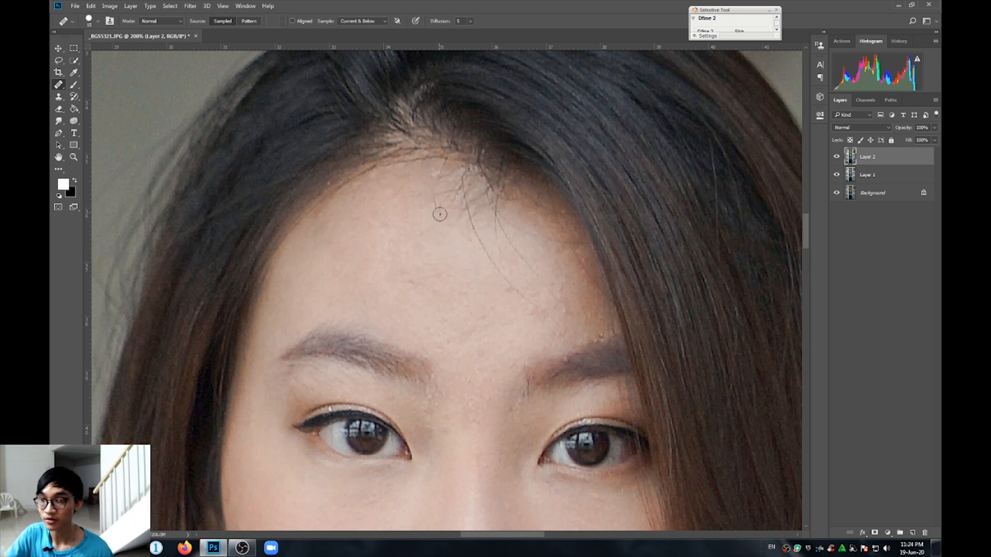
left_click(438, 243, "alt")
mouse_move(439, 203)
left_mouse_down()
mouse_move(440, 168)
mouse_move(478, 188)
left_mouse_up()
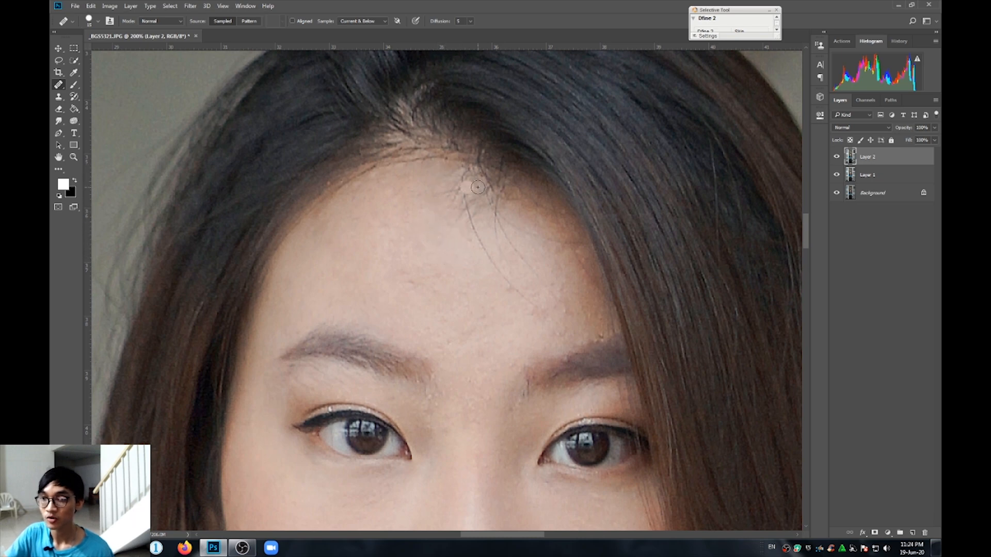
Heal the thin hair strands crossing the right half of the forehead, resampling nearby clean skin.
left_click(483, 278, "alt")
mouse_move(499, 270)
left_mouse_down()
mouse_move(463, 220)
mouse_move(458, 228)
mouse_move(471, 219)
mouse_move(452, 196)
mouse_move(457, 229)
mouse_move(468, 205)
mouse_move(482, 223)
mouse_move(498, 219)
mouse_move(557, 299)
mouse_move(502, 236)
mouse_move(541, 239)
left_mouse_up()
left_click(469, 247, "alt")
left_click(469, 228)
left_click(471, 248, "alt")
left_click(457, 235, "alt")
left_click(456, 222, "alt")
left_click(457, 229, "alt")
Clean up the remaining stray hairs just below the hairline on the forehead's upper right with freshly sampled skin.
left_click(473, 220, "alt")
left_click(482, 199)
left_click(487, 190)
left_click(496, 241, "alt")
left_click(520, 271, "alt")
left_click(510, 258, "alt")
left_click(527, 254, "alt")
left_click_drag(502, 200, 495, 220)
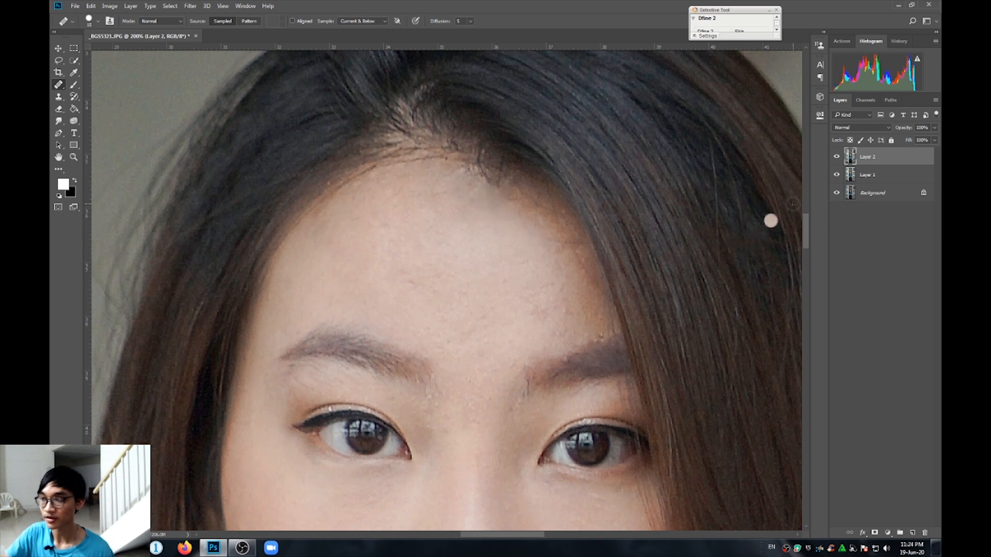
Heal the blemish above the left corner of the mouth and the dark streak on the left cheek.
scroll(809, 242, "down", 5)
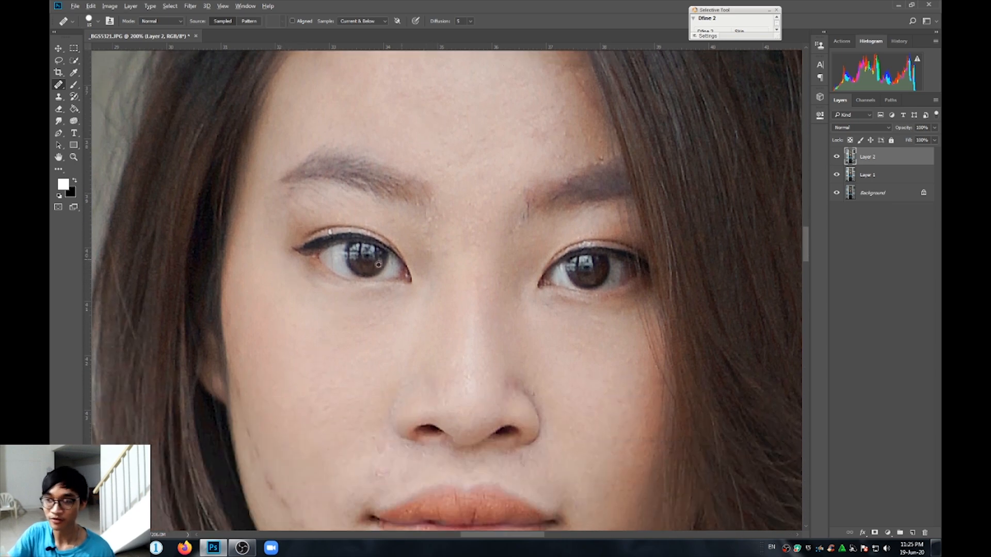
scroll(808, 253, "down", 3)
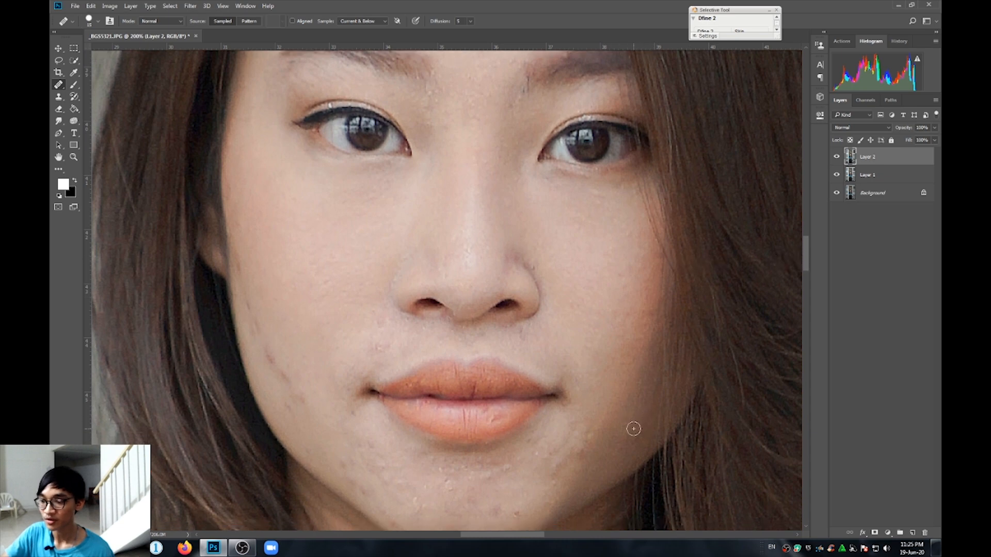
left_click_drag(376, 343, 377, 349)
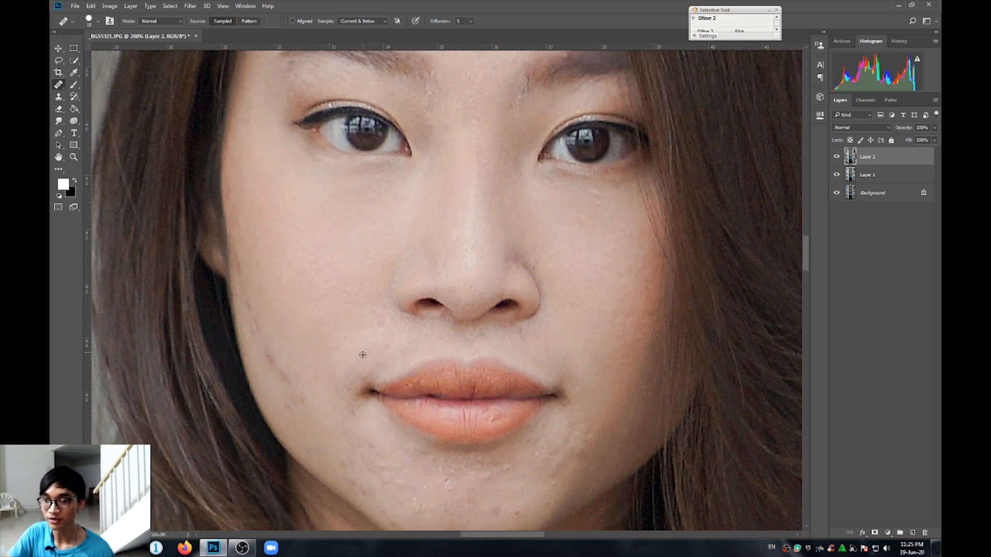
left_click(295, 360, "alt")
left_click_drag(277, 360, 271, 355)
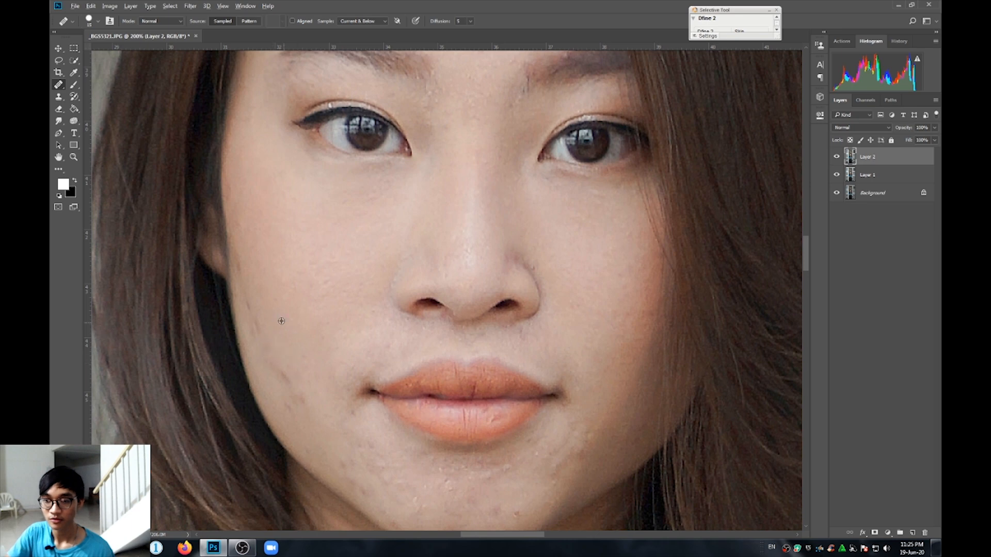
Heal the marks along the outer edge of the left cheek, working upward and resampling adjacent skin.
left_click(281, 321, "alt")
left_click_drag(261, 322, 265, 339)
left_click(262, 318, "alt")
left_click_drag(249, 316, 248, 318)
left_click(253, 313, "alt")
left_click_drag(241, 268, 240, 260)
left_click(257, 259, "alt")
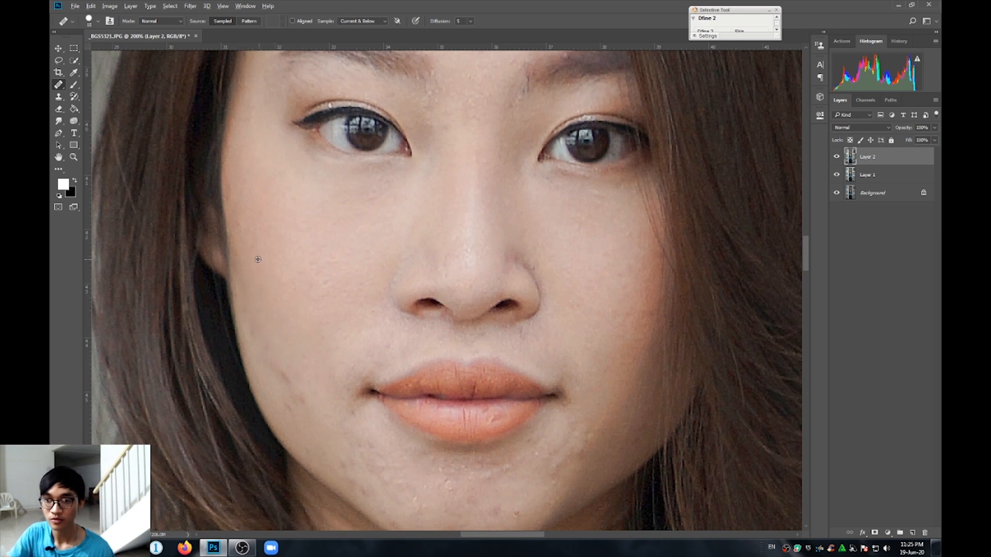
left_click_drag(241, 223, 241, 228)
left_click(246, 245, "alt")
left_click_drag(232, 190, 232, 194)
Heal the acne marks on the lower left cheek with clean skin sampled beside them.
left_click(324, 397, "alt")
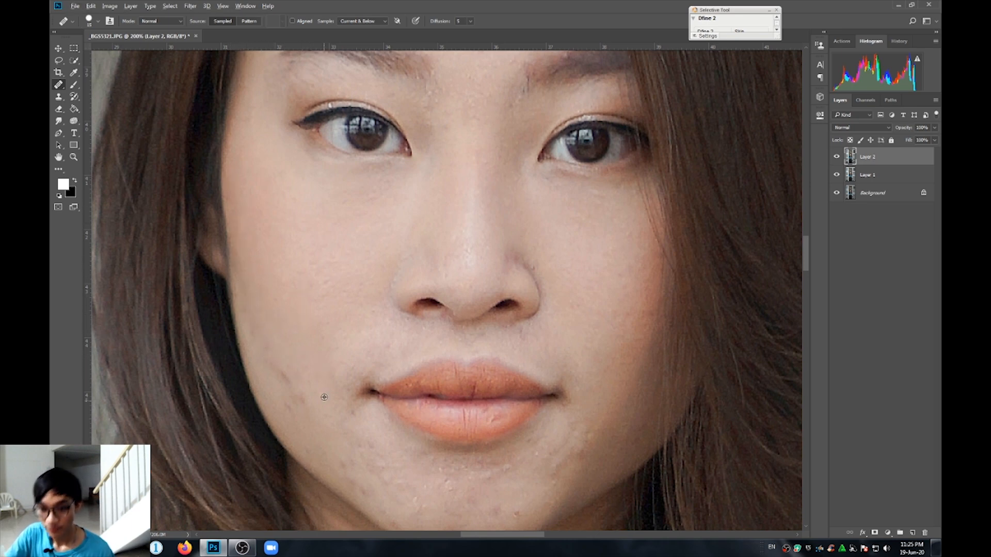
left_click(312, 421, "alt")
left_click_drag(284, 406, 285, 409)
left_click(307, 419, "alt")
left_click_drag(292, 396, 281, 370)
left_click(308, 414, "alt")
left_click(290, 393, "alt")
Heal the marks below the left mouth corner and along the left jawline.
left_click(345, 423, "alt")
left_click_drag(349, 413, 338, 403)
left_click(301, 436, "alt")
left_click(308, 451)
left_click(338, 454, "alt")
left_click_drag(351, 469, 346, 465)
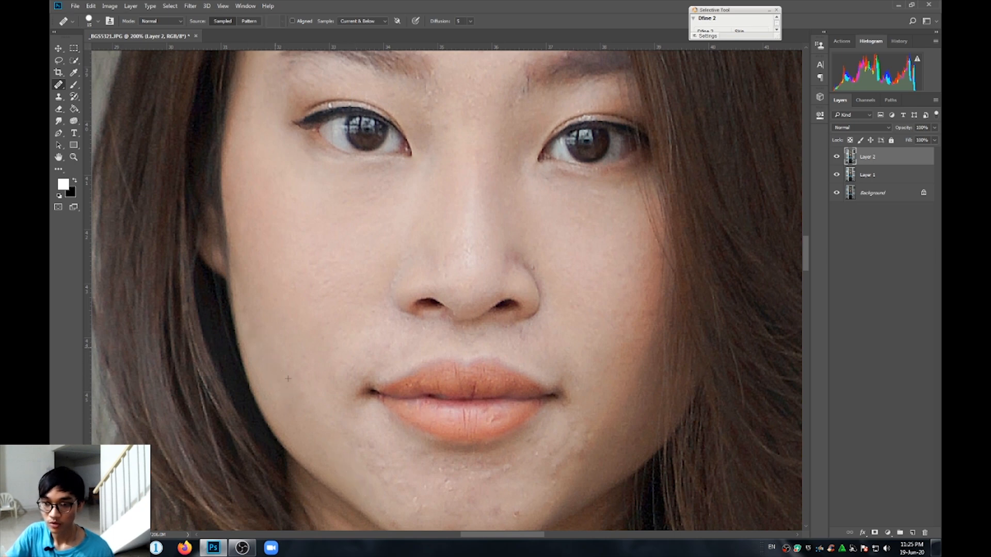
Heal the bumps and light spots on the chin with a smaller Healing Brush and skin sampled nearby.
scroll(809, 256, "down", 4)
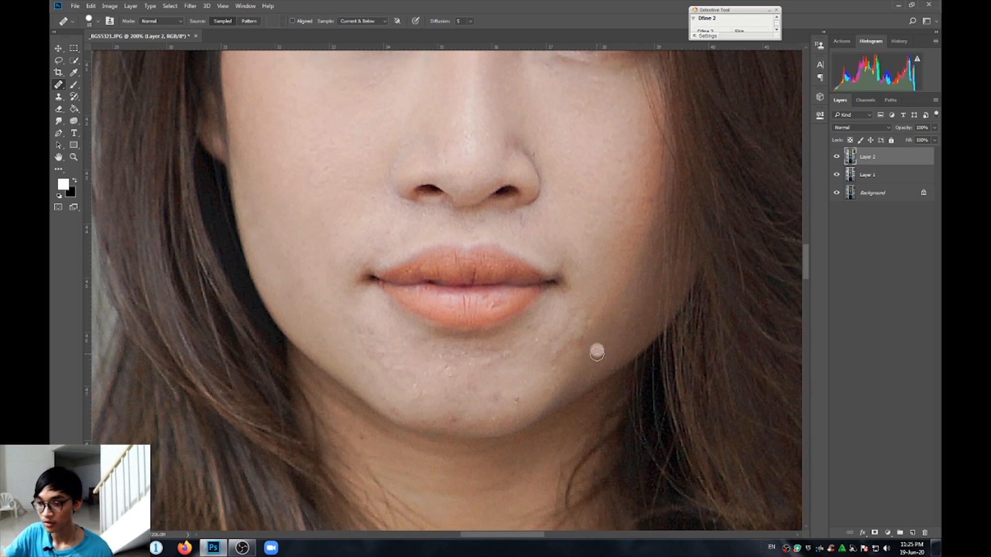
key("bracketleft")
key("bracketleft")
key("bracketleft")
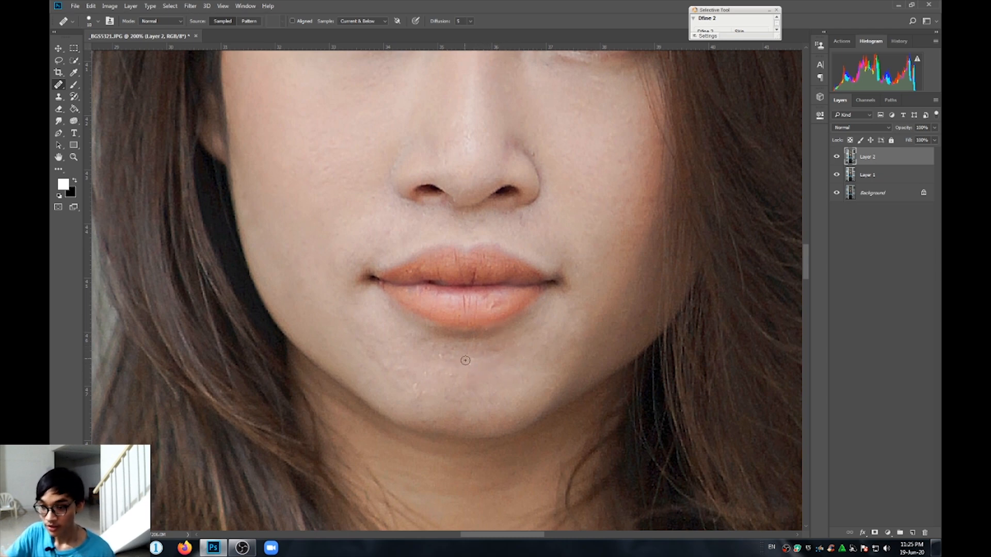
left_click(433, 395, "alt")
left_click(417, 390)
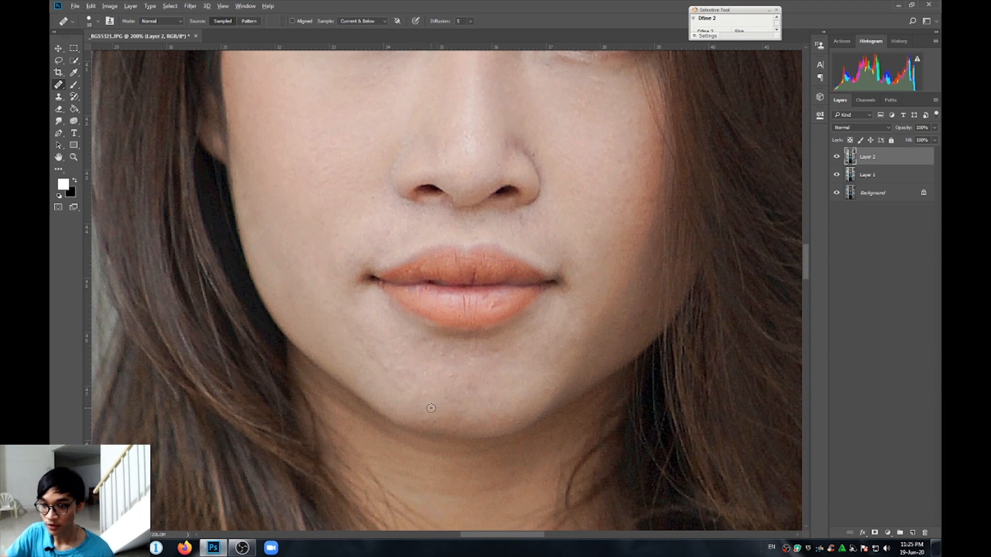
left_click(434, 409, "alt")
left_click(430, 389)
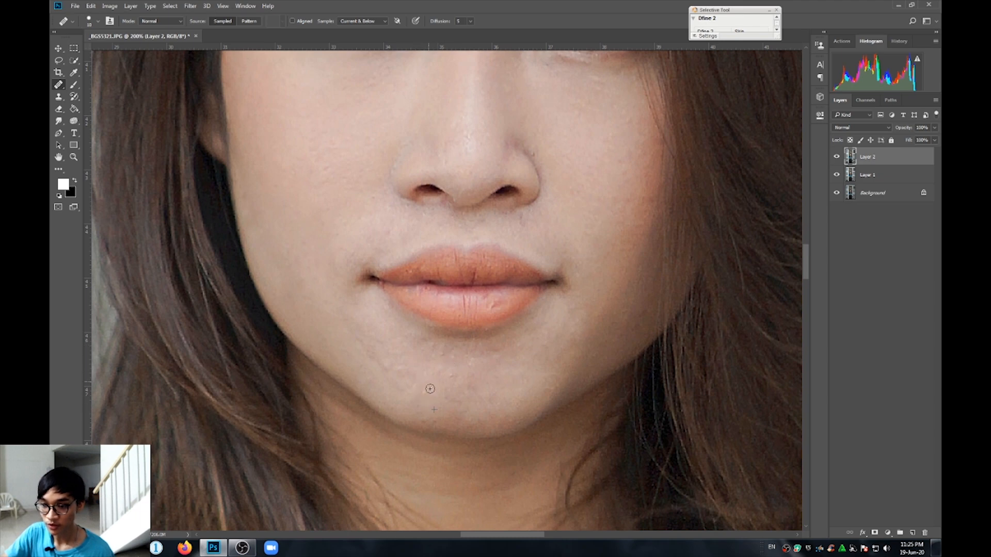
left_click(451, 368, "alt")
left_click_drag(442, 357, 439, 367)
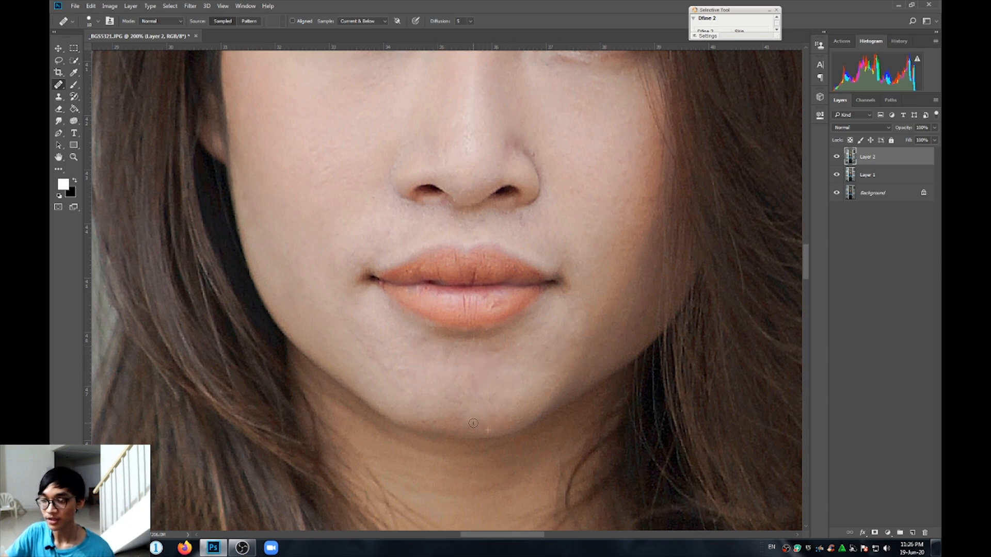
Merge Layer 2 and Layer 1 into a single layer above the Background.
key("z")
key("j")
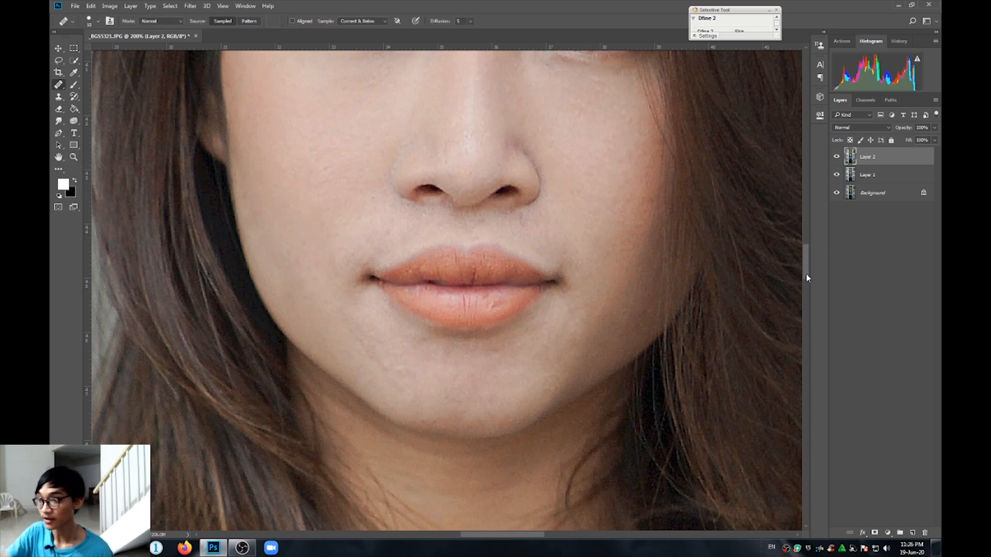
left_click_drag(807, 272, 808, 247)
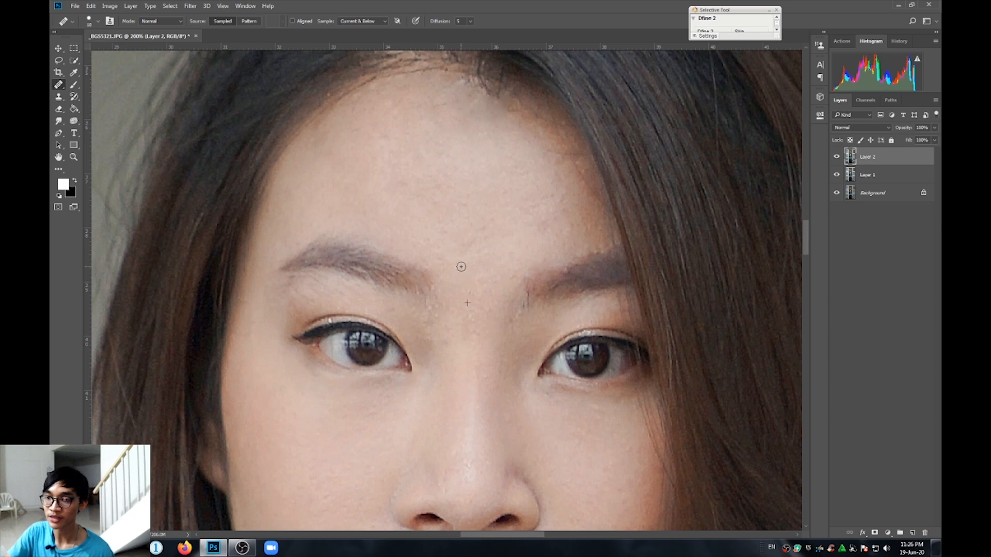
key("z")
left_click(501, 267, "alt")
left_click(501, 266, "alt")
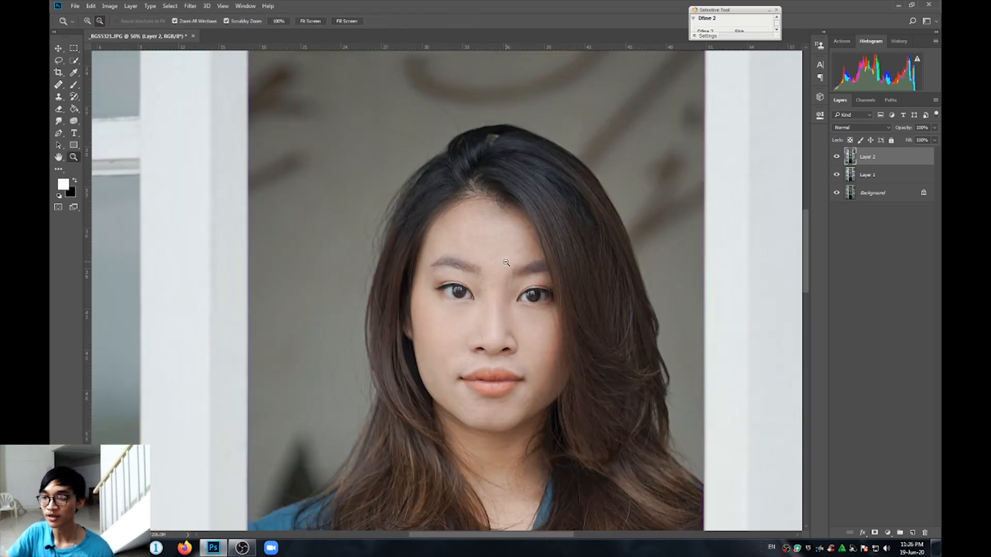
left_click(501, 266, "alt")
left_click(501, 266, "alt")
left_click(501, 266, "alt")
left_click(501, 266, "alt")
left_click(501, 266, "alt")
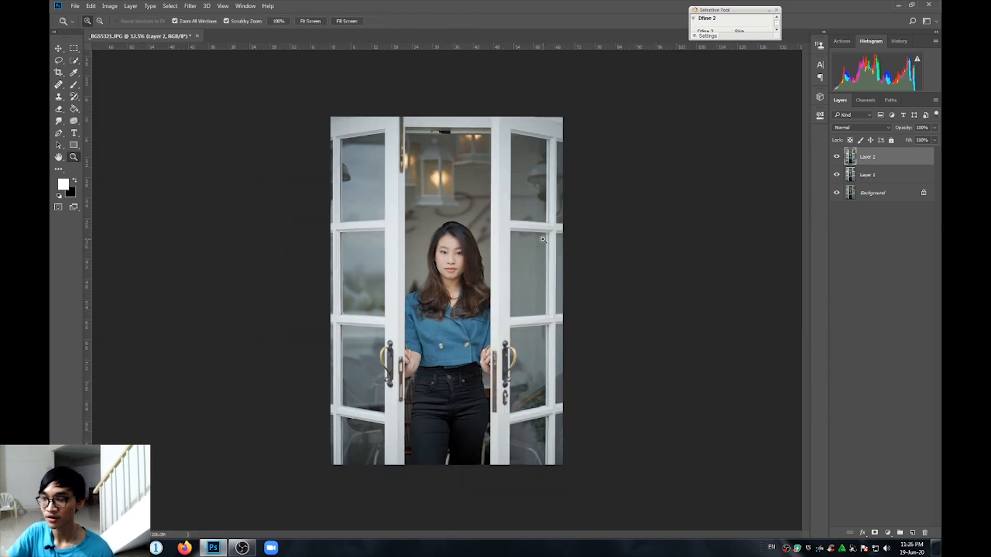
left_click(883, 177, "shift")
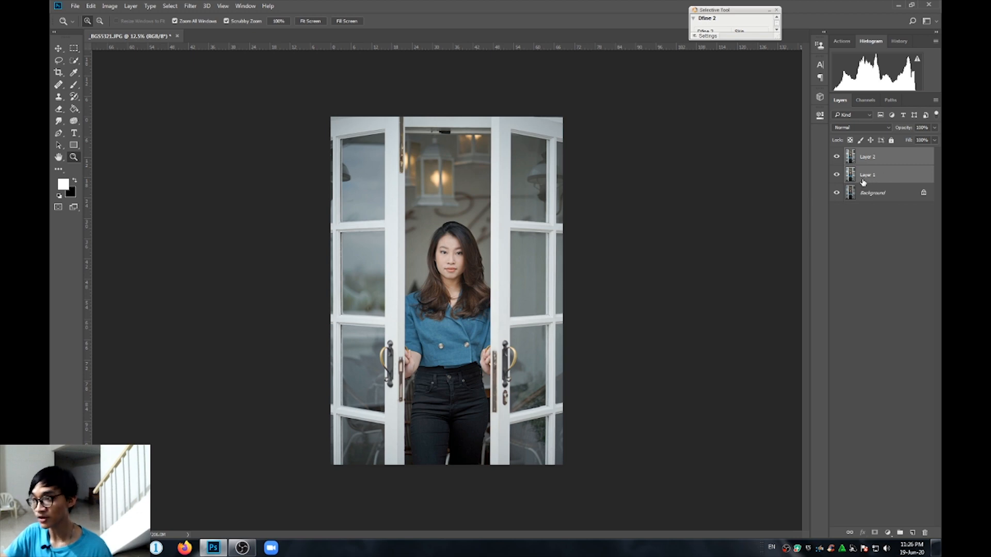
key("ctrl+e")
Compare the face before and after retouching by toggling the merged layer's visibility at a closer zoom.
left_click(447, 259)
left_click(457, 262)
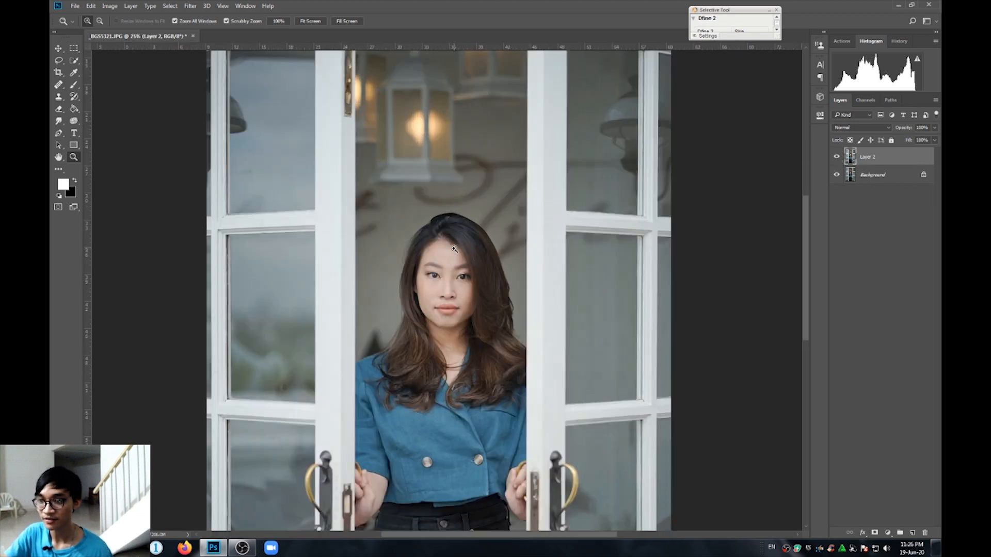
left_click(459, 261)
left_click(459, 262)
left_click(510, 278)
left_click(837, 158)
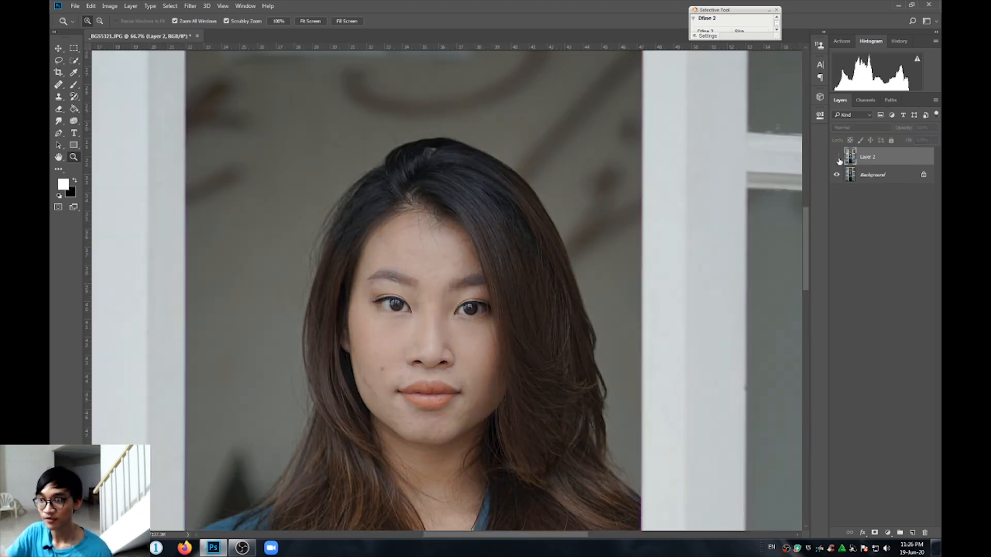
left_click(837, 159)
left_click(838, 159)
left_click(838, 159)
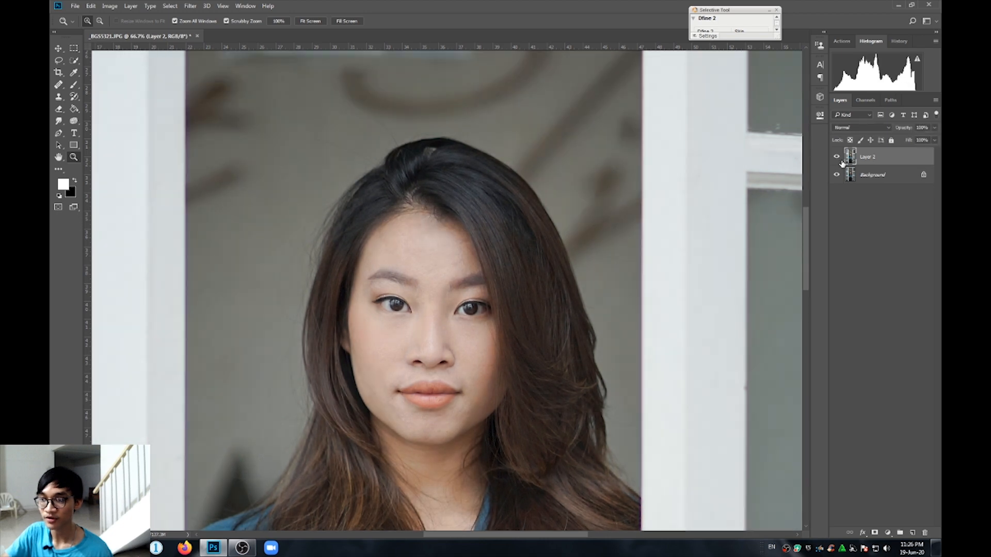
left_click(839, 159)
left_click(837, 158)
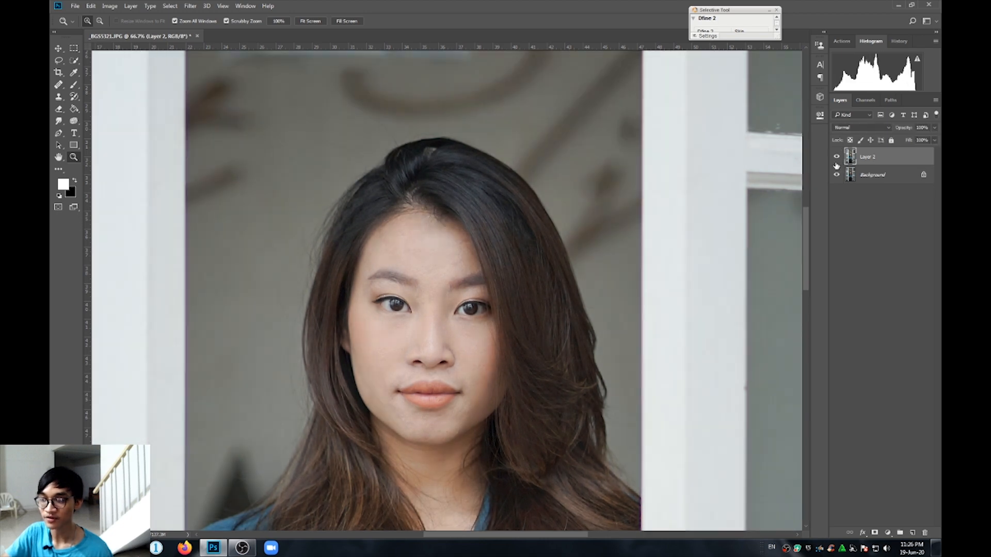
Run the Frequency Separation action from the Caffeine set on the merged layer.
right_click(596, 200)
left_click(614, 207)
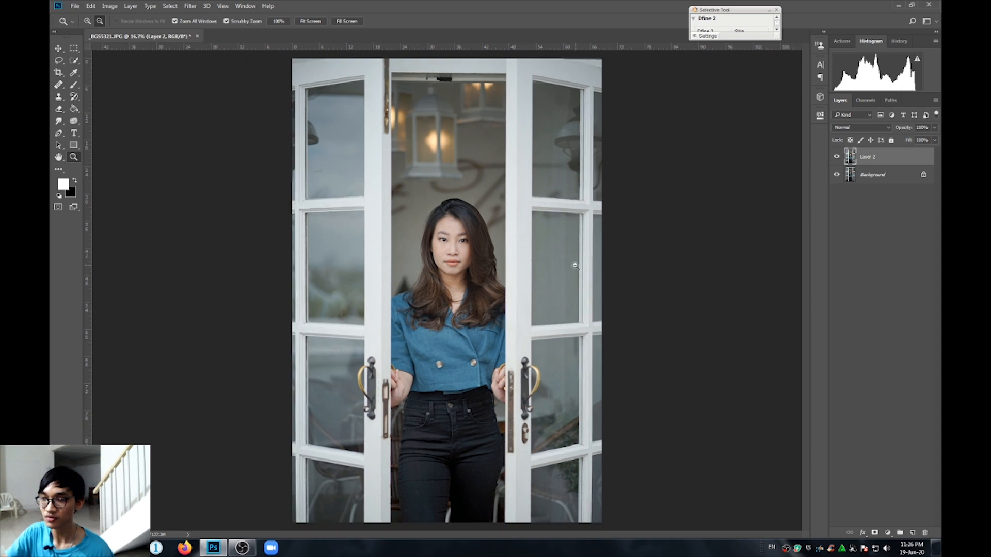
left_click(575, 266, "alt")
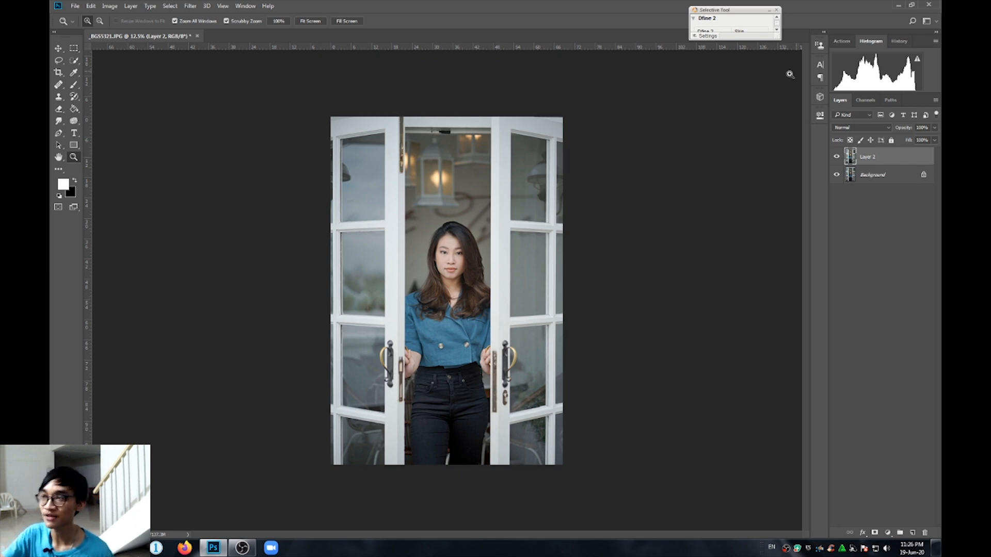
left_click(842, 41)
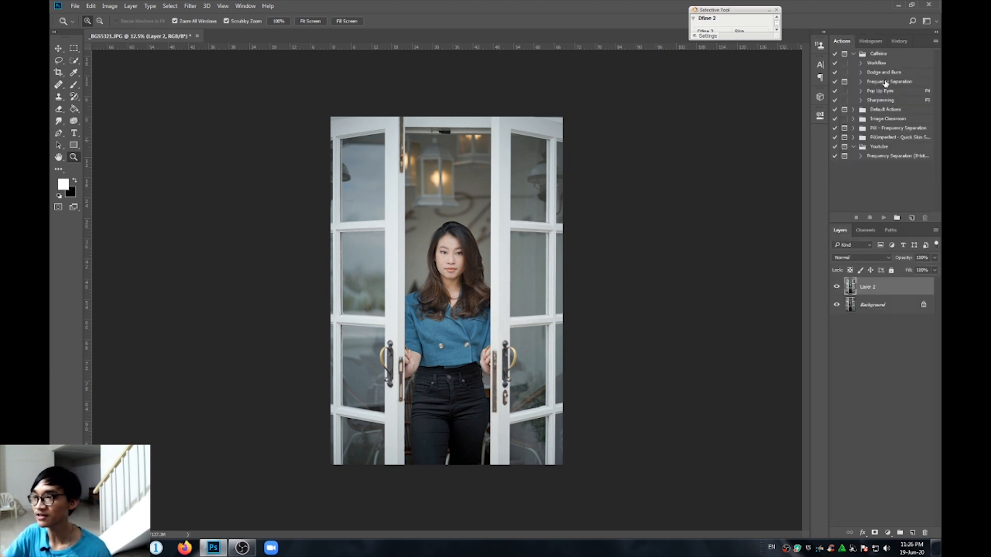
left_click(885, 82)
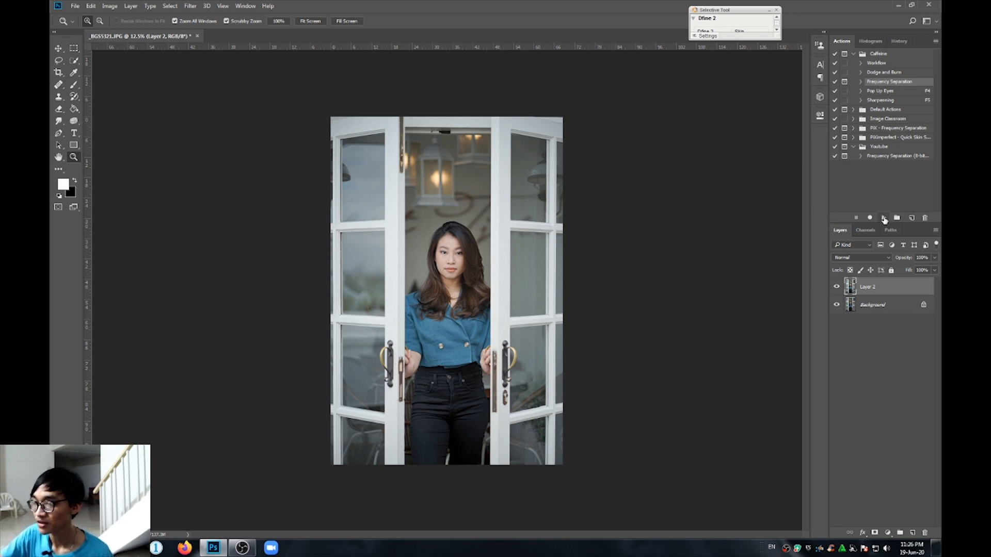
left_click(884, 218)
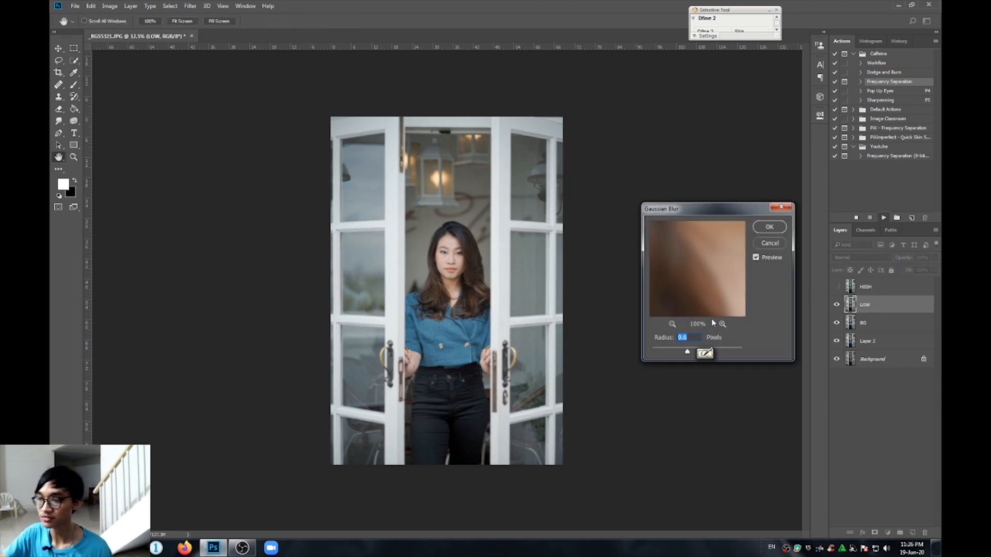
Set the LOW layer's Gaussian Blur radius to 1.8 pixels, judging the skin in the preview, and complete the frequency separation.
left_click_drag(687, 312, 703, 327)
left_click(673, 324)
left_click(672, 324)
left_click_drag(698, 277, 707, 303)
left_click(721, 324)
left_click(721, 324)
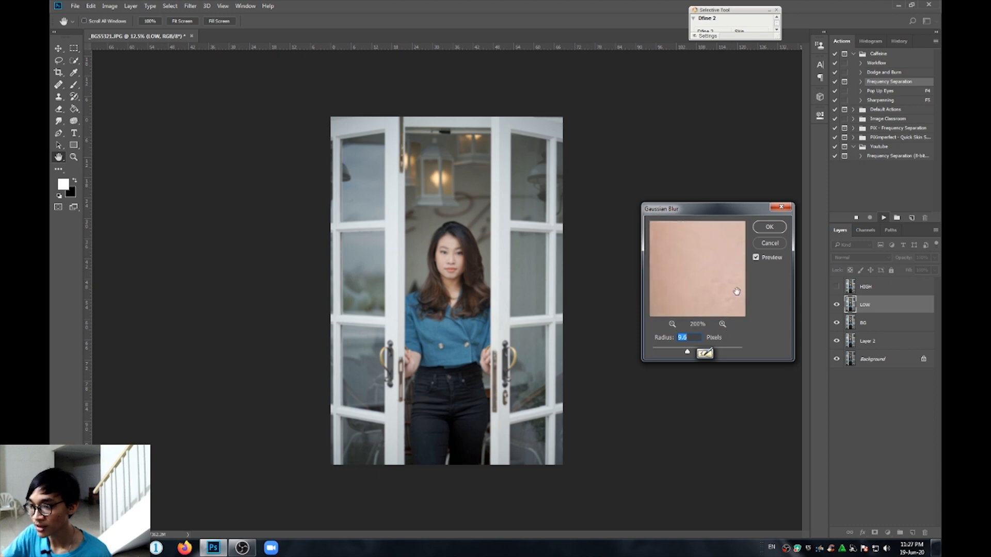
left_click_drag(687, 350, 664, 353)
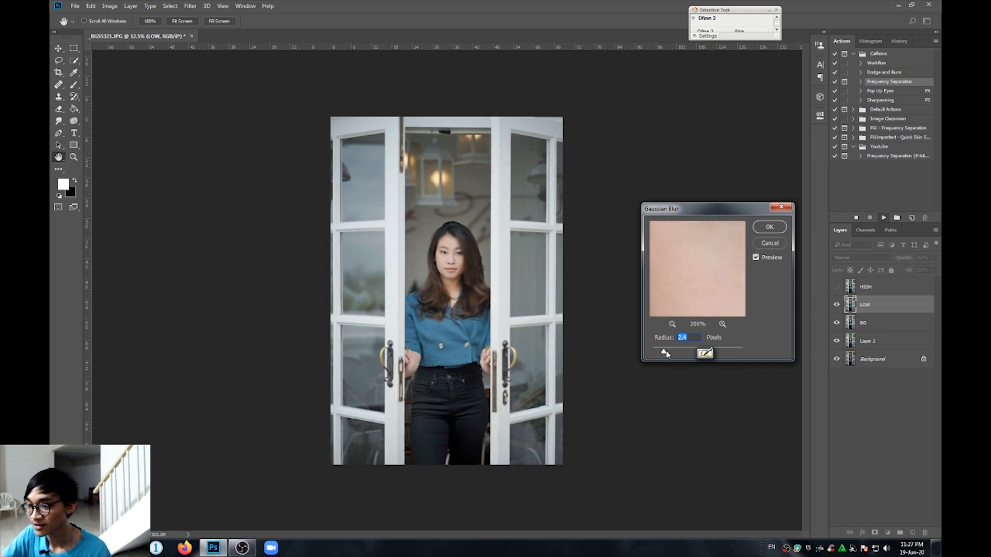
left_click_drag(661, 356, 662, 355)
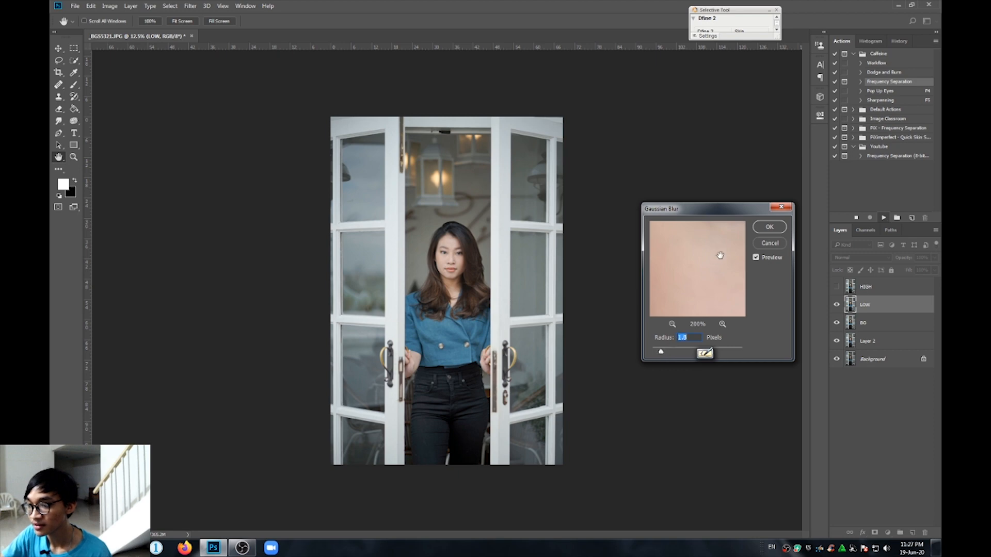
left_click_drag(720, 255, 724, 283)
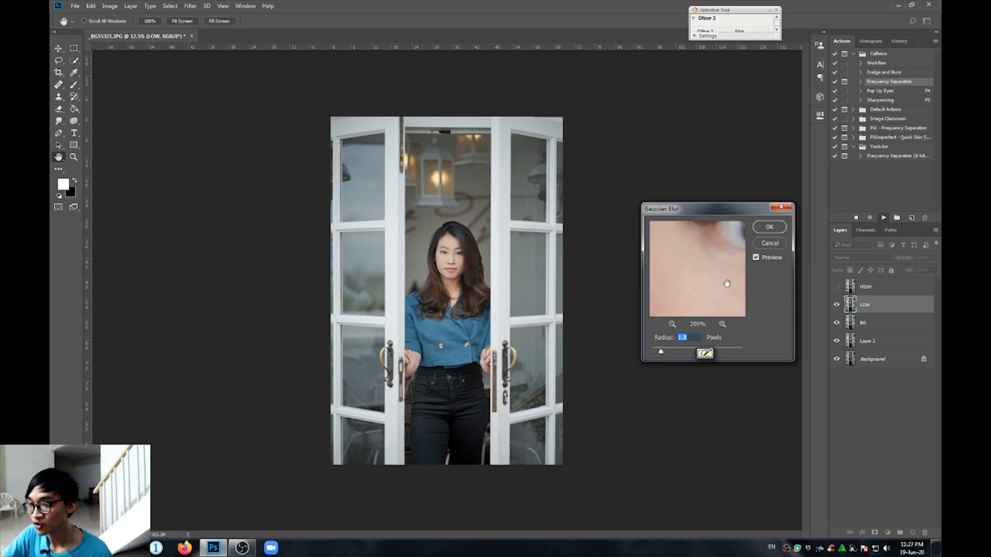
left_click(769, 226)
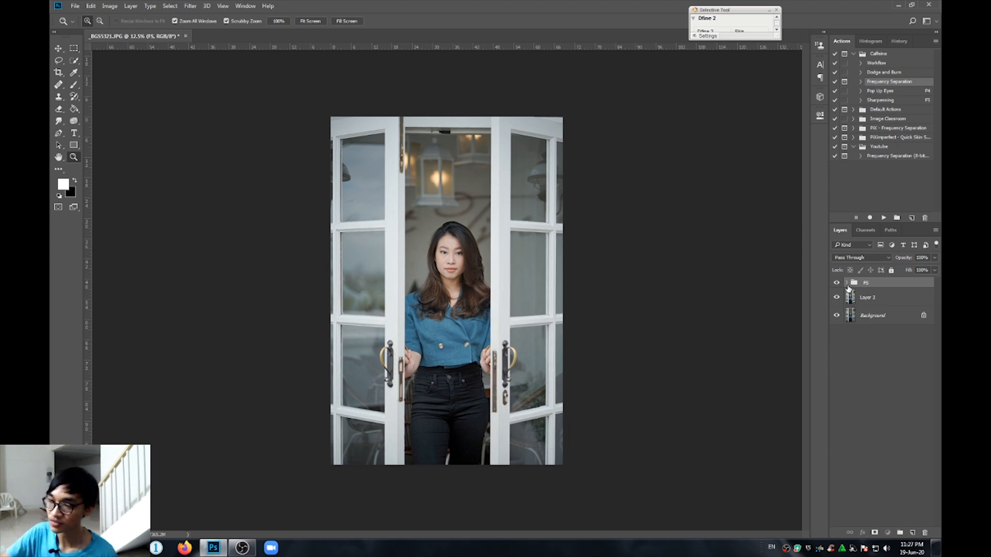
Expand the frequency separation group and duplicate its LOW layer.
left_click(846, 283)
left_click(864, 313)
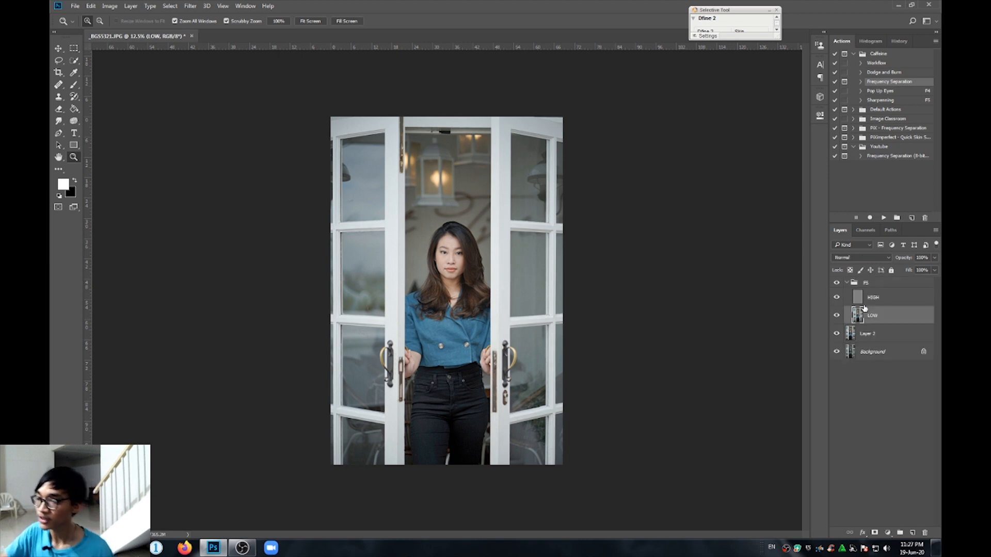
left_click(864, 299)
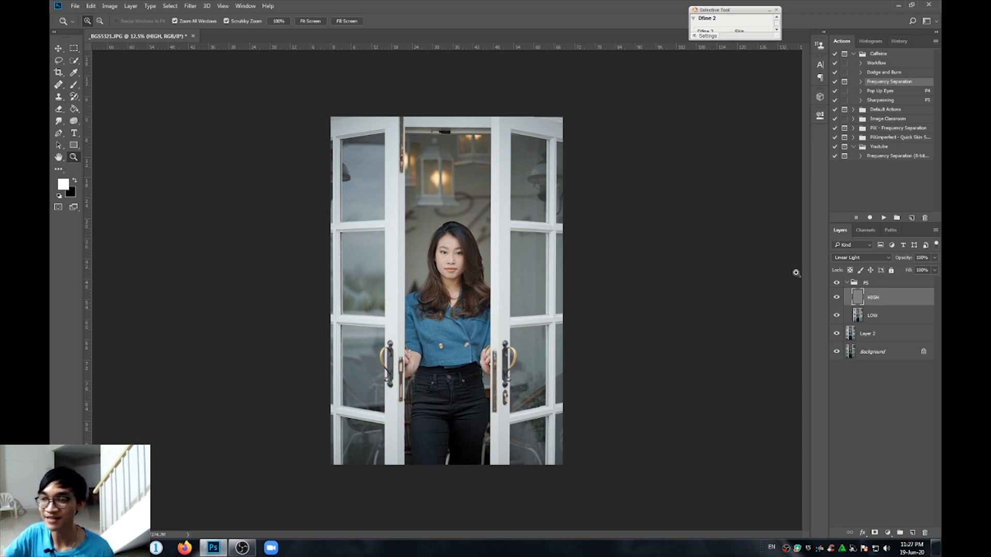
left_click(861, 320)
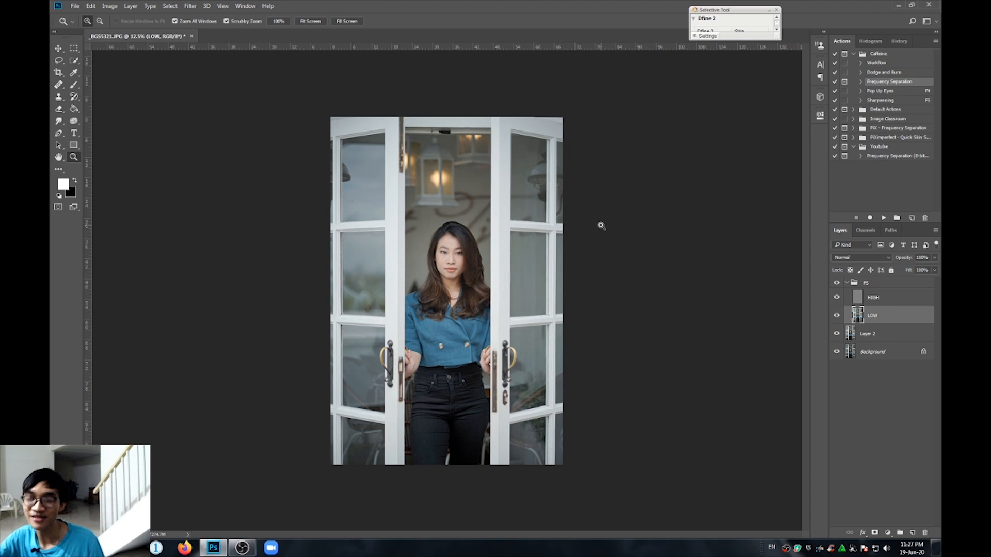
left_click_drag(450, 261, 479, 270)
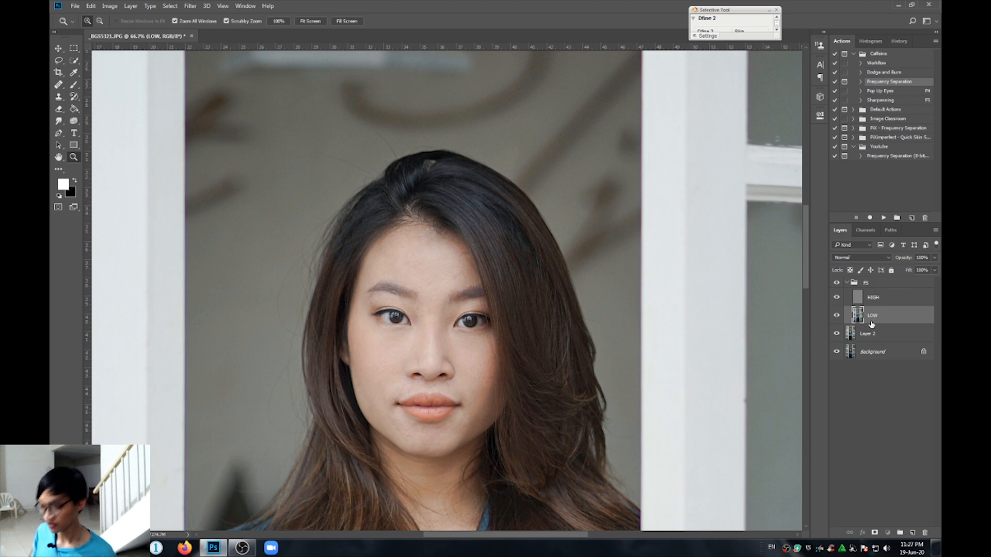
key("ctrl+j")
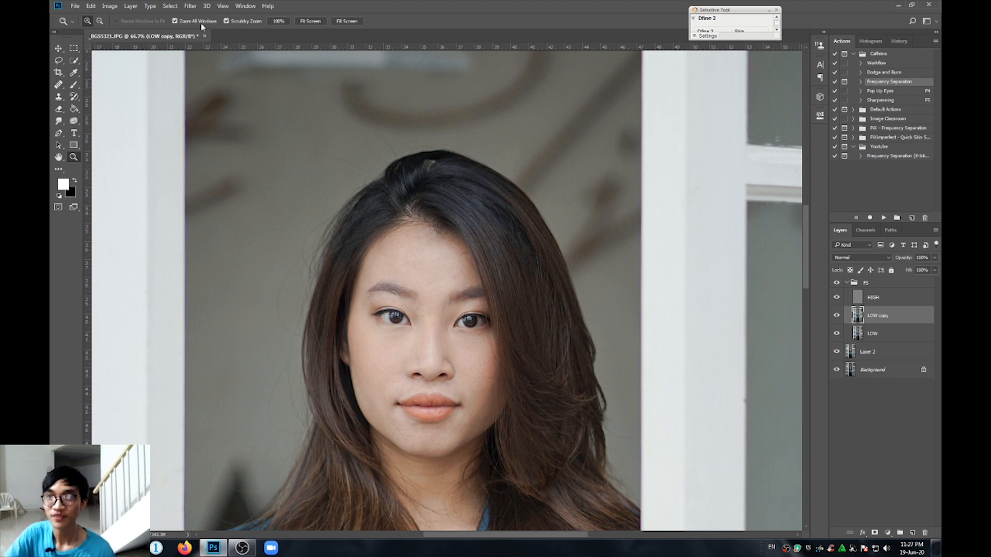
Apply the Imagenomic Portraiture filter to the LOW copy layer with the Smoothing: Medium preset.
left_click(190, 7)
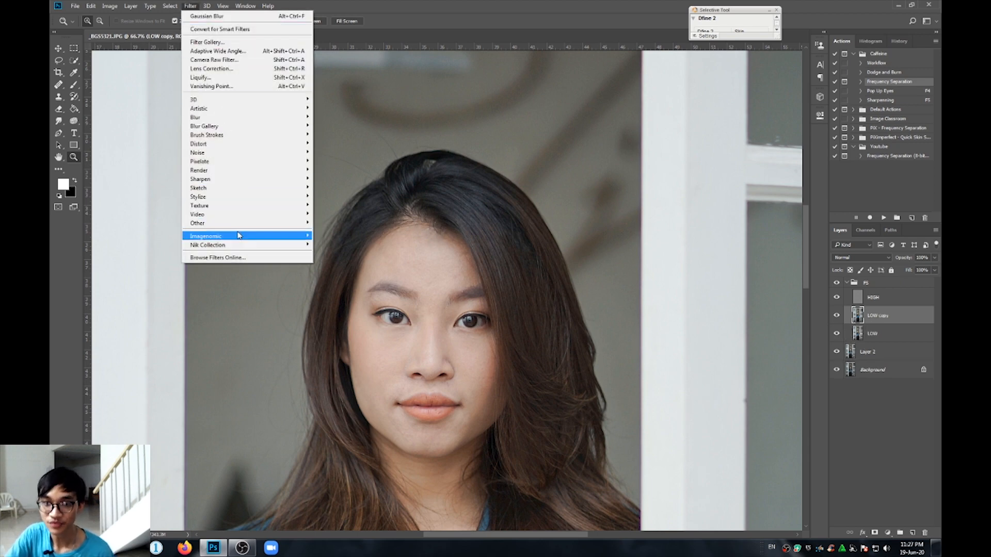
mouse_move(240, 236)
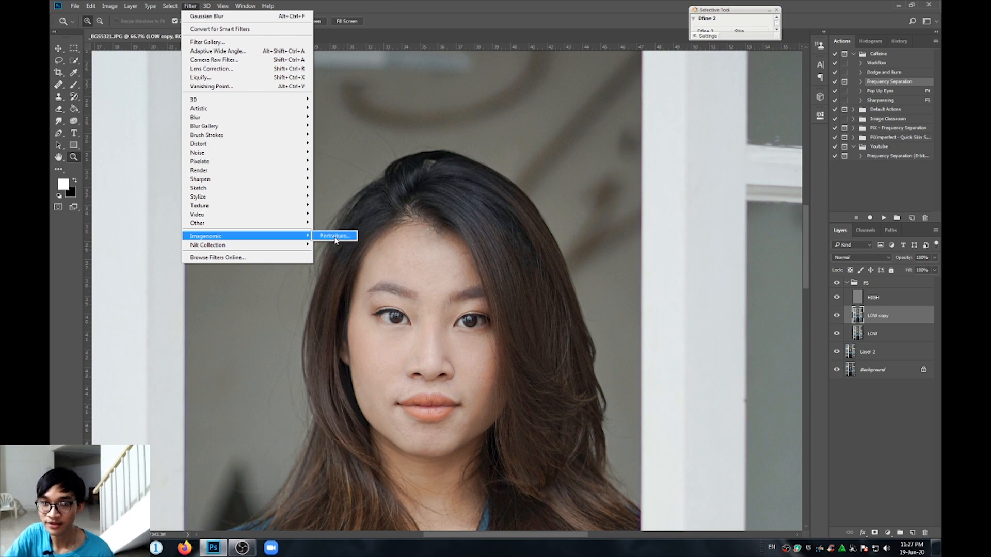
left_click(335, 237)
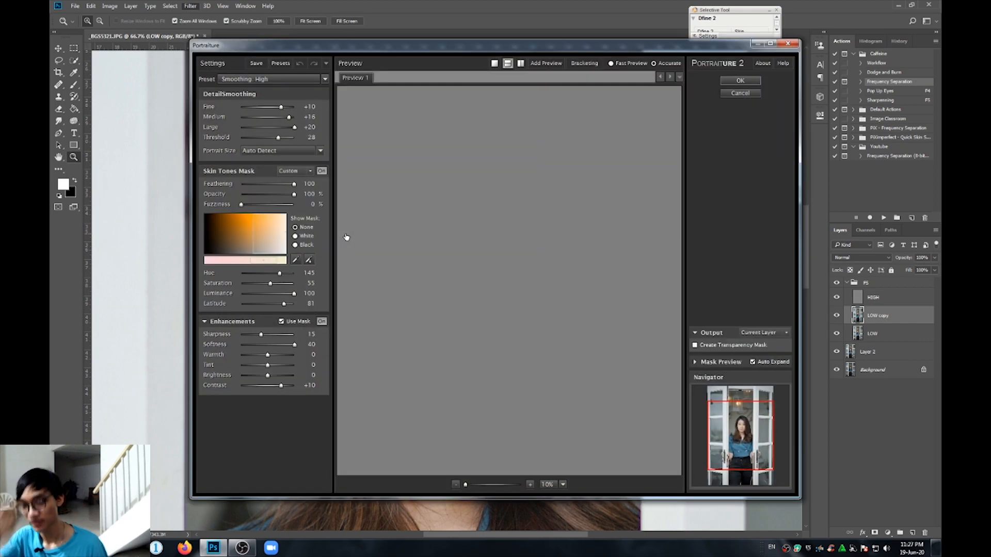
left_click(269, 77)
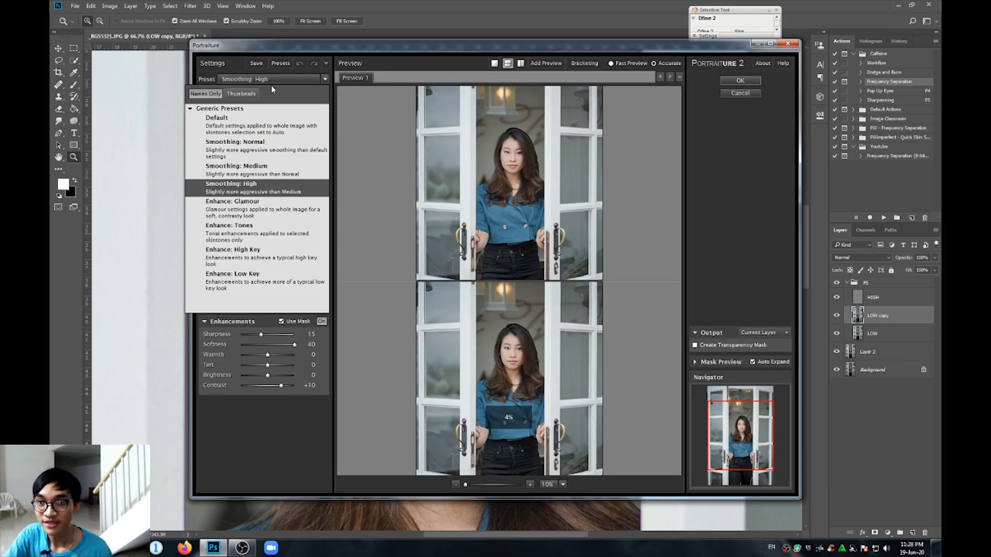
left_click(272, 167)
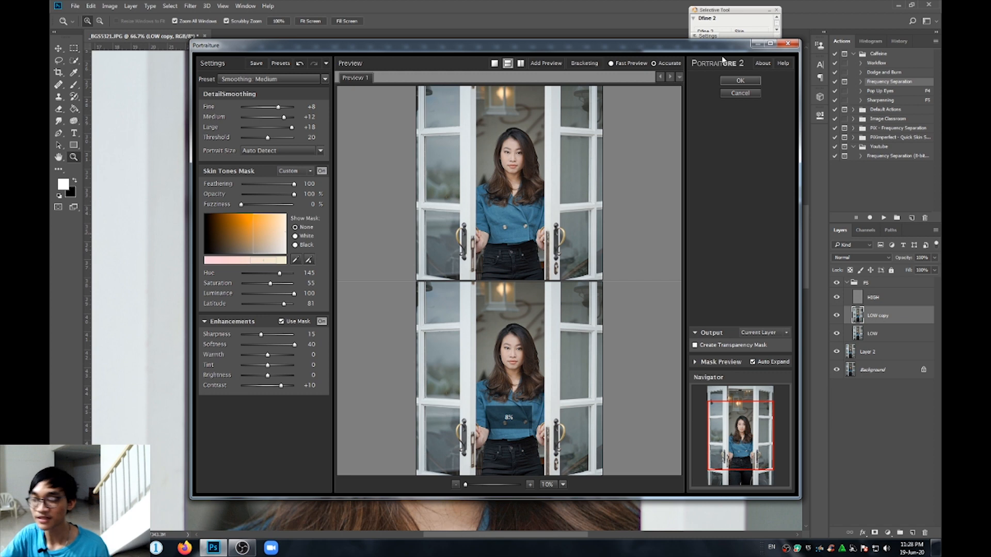
left_click(740, 81)
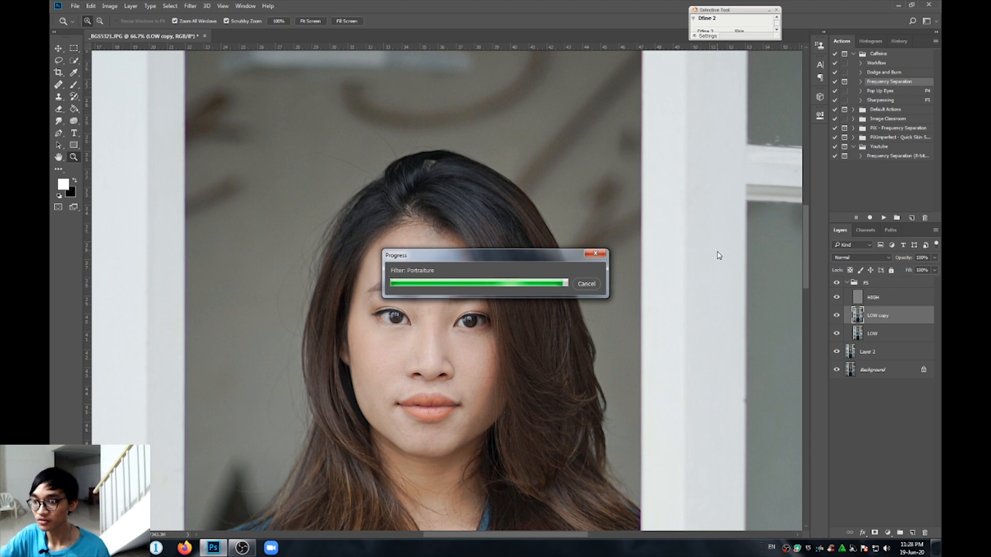
Check the smoothed face and add a black layer mask to LOW copy to hide the Portraiture smoothing.
left_click(456, 288)
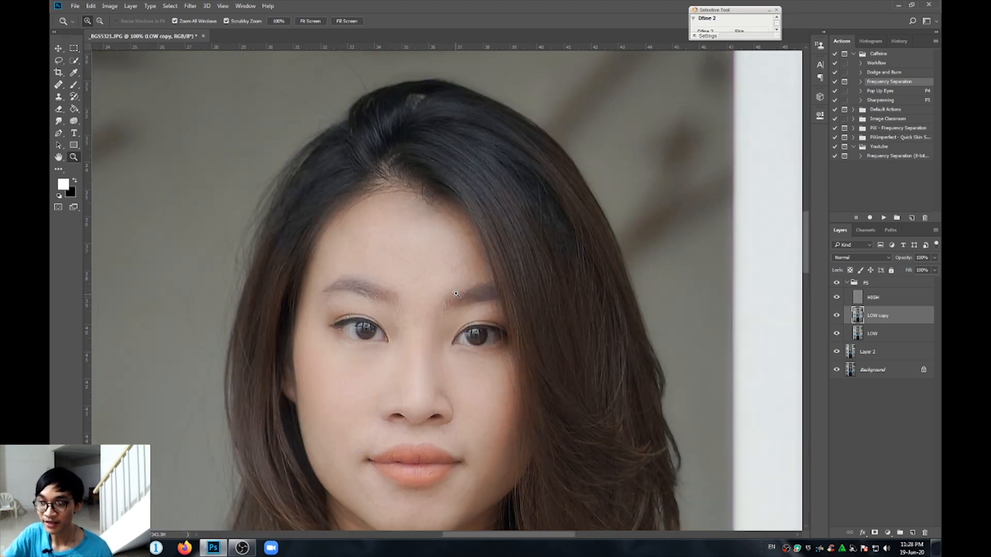
left_click(461, 315)
left_click(477, 322, "alt")
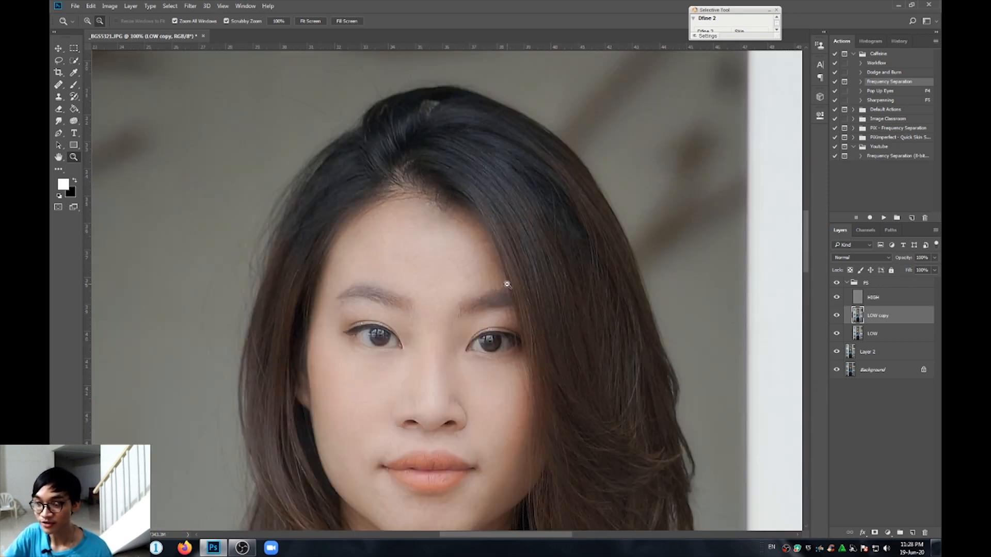
left_click(524, 272, "alt")
left_click(525, 271, "alt")
left_click(525, 272, "alt")
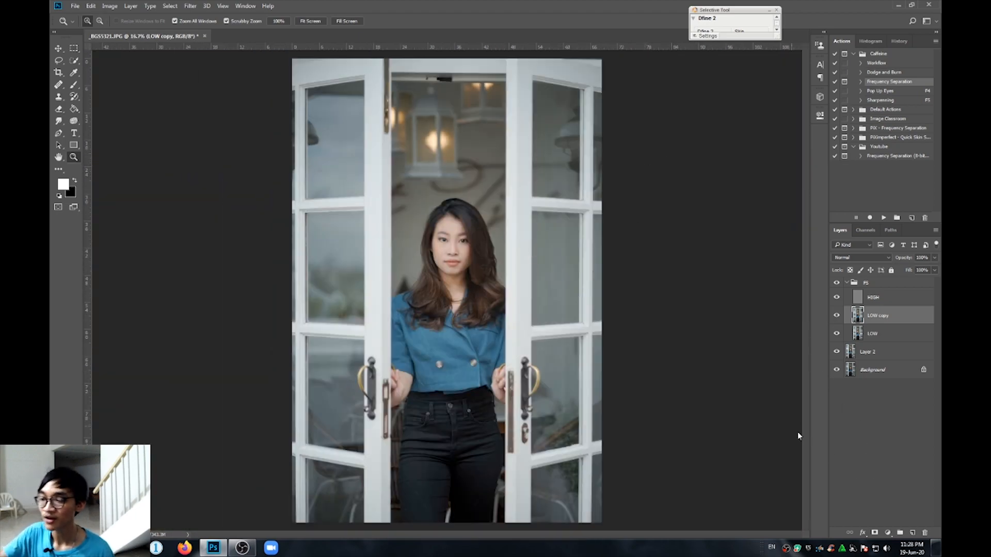
left_click(876, 534, "alt")
key("ctrl+z")
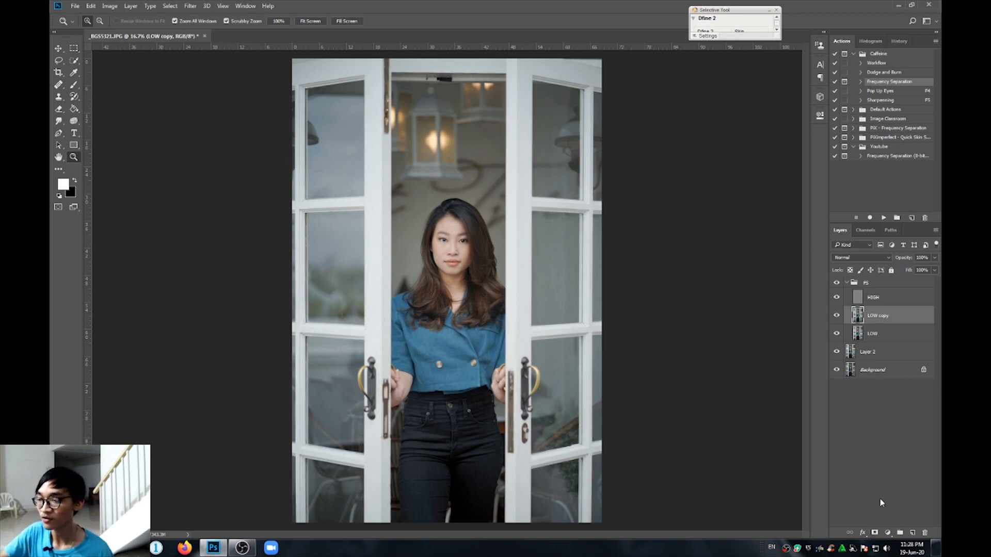
left_click(876, 534)
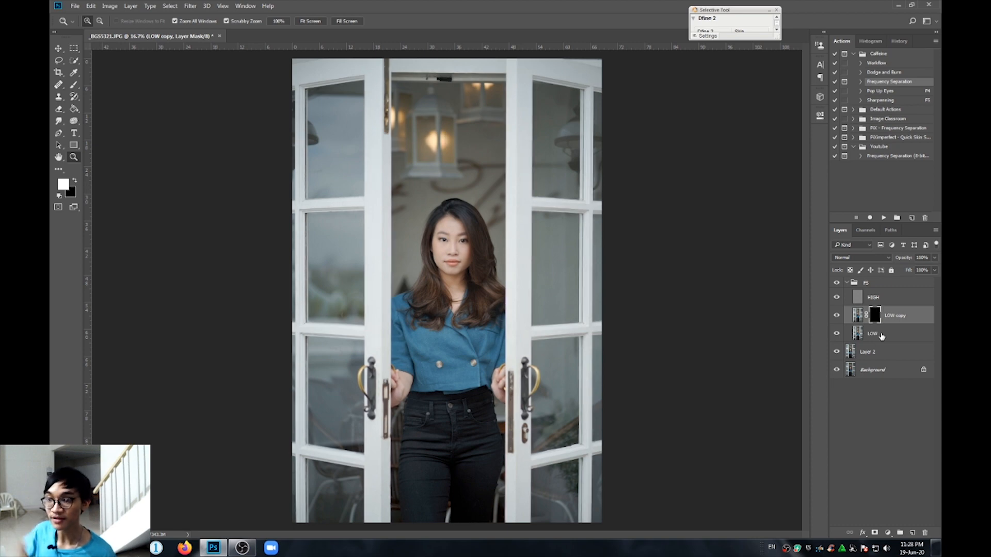
Paint white on the LOW copy mask over the facial skin with a reduced brush, avoiding the eyes, brows and lips.
left_click(459, 233)
left_click(455, 253)
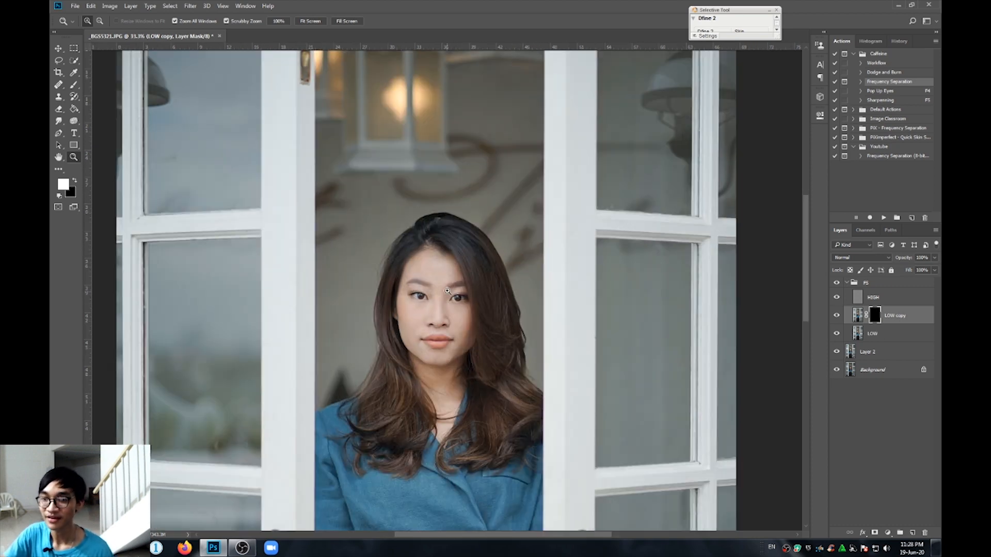
key("b")
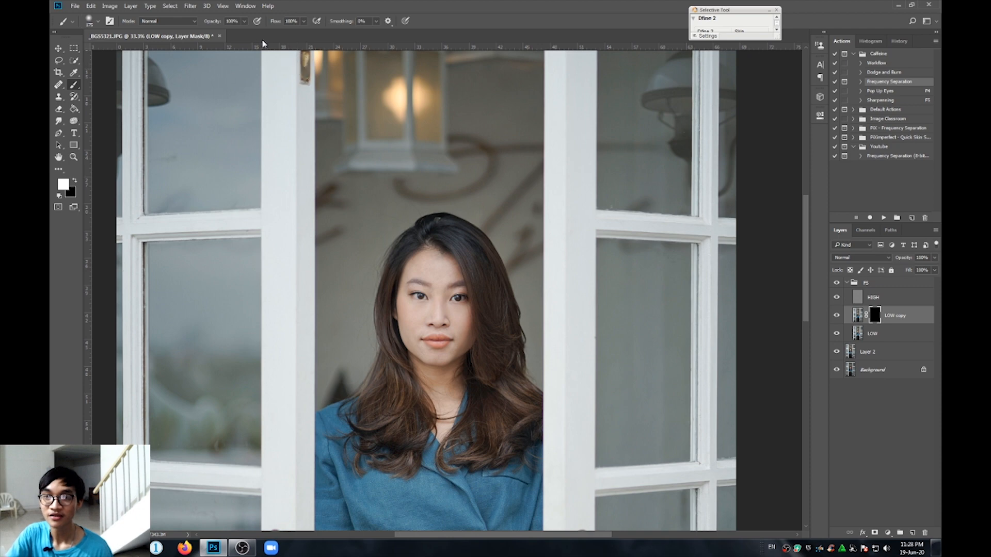
key("z")
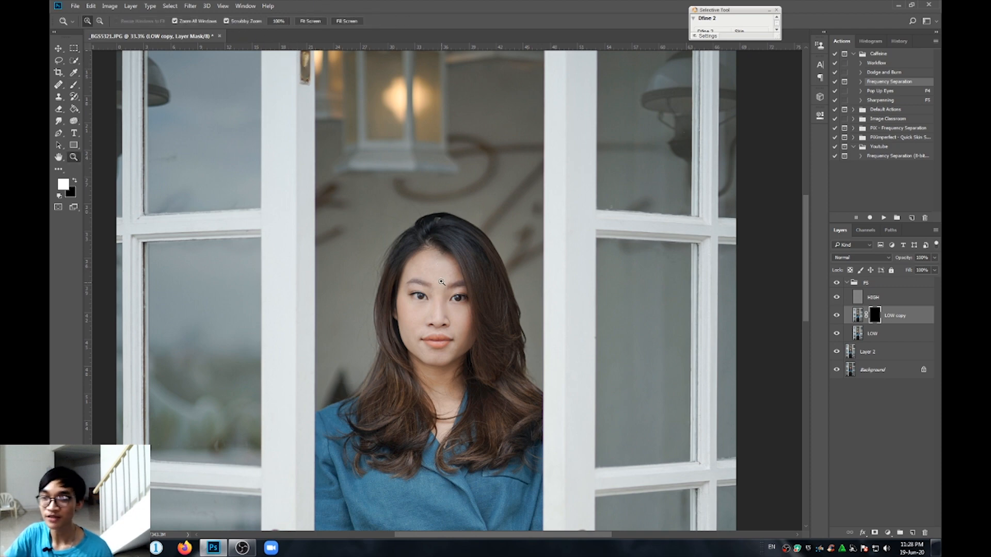
left_click(444, 290)
left_click(445, 291)
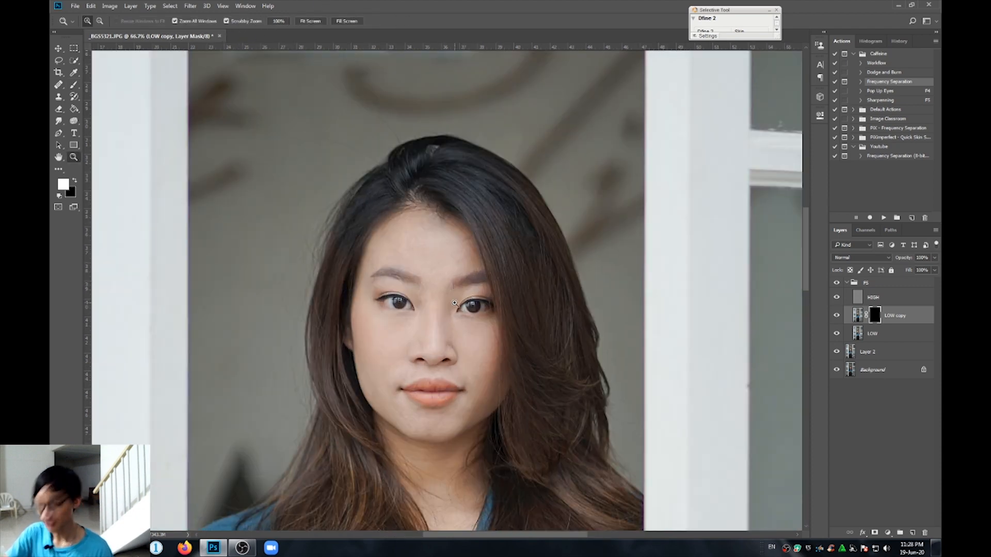
key("b")
key("bracketleft")
key("bracketleft")
key("bracketleft")
key("bracketleft")
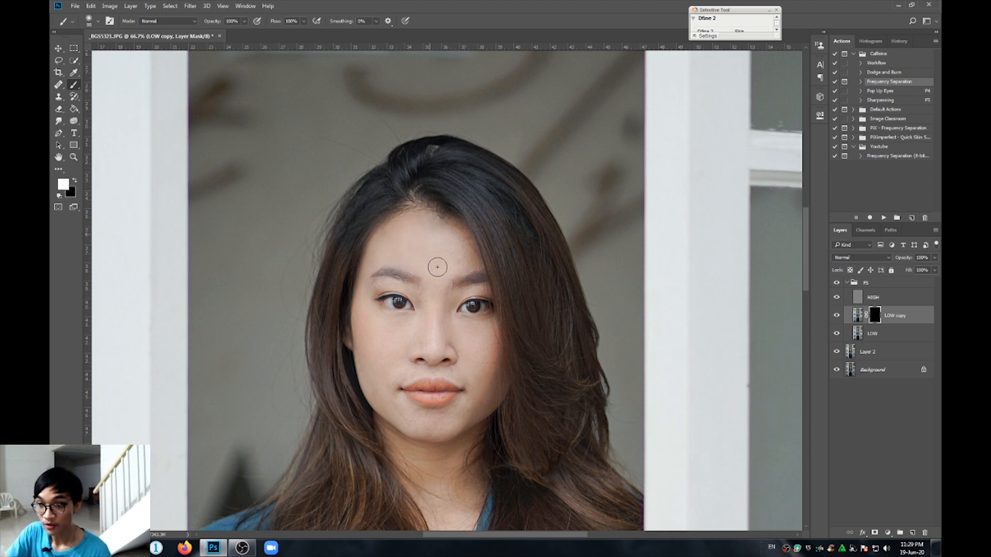
key("bracketleft")
key("bracketleft")
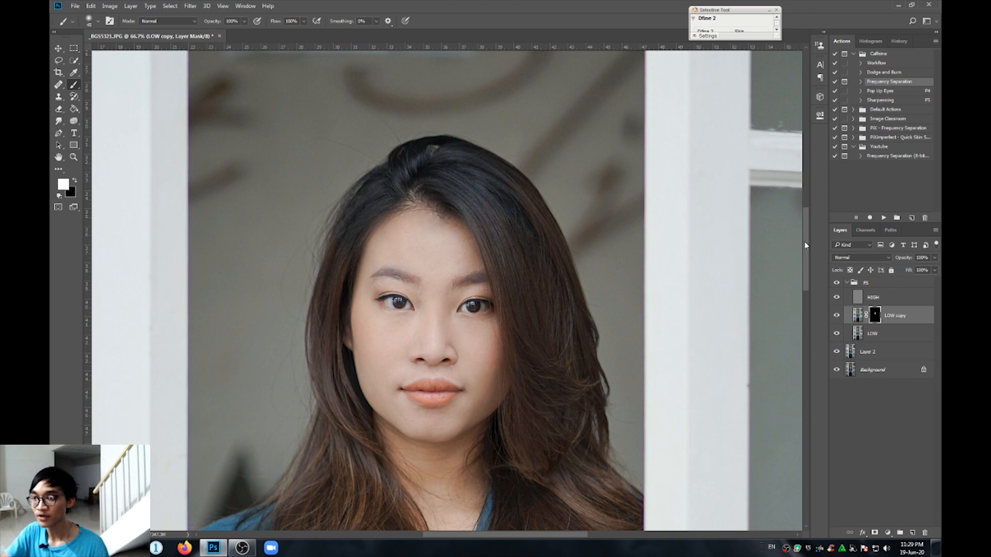
Using the red mask overlay, paint in the missed skin around the eyes, brows, nose and upper lip, and turn the overlay off.
scroll(807, 243, "down", 2)
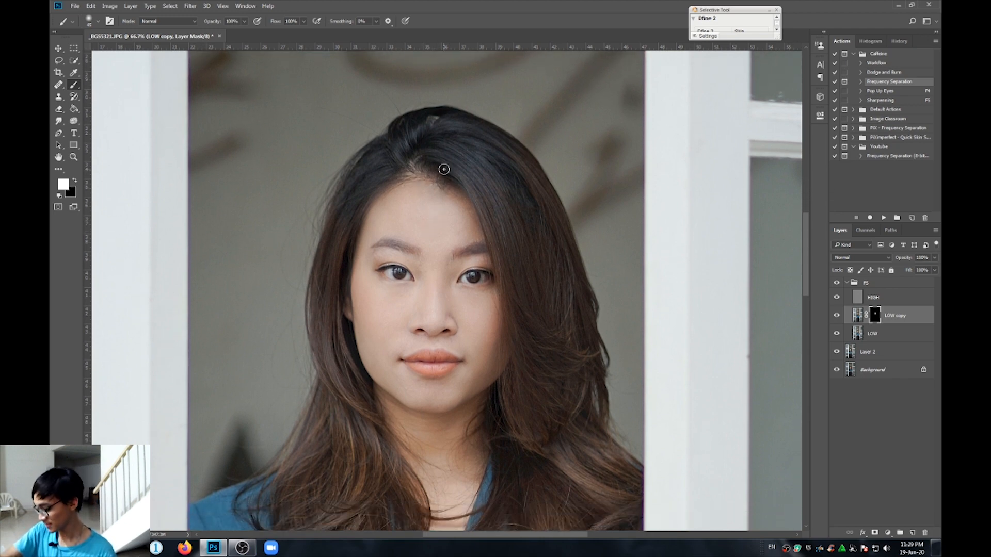
key("backslash")
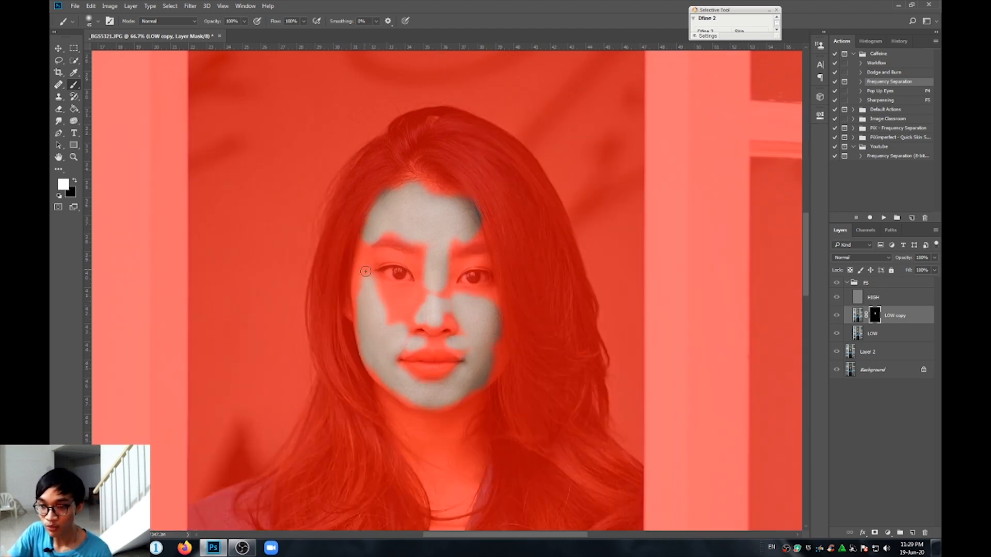
left_click_drag(367, 243, 363, 291)
mouse_move(361, 250)
left_mouse_down()
mouse_move(359, 296)
mouse_move(404, 308)
mouse_move(438, 343)
mouse_move(449, 316)
mouse_move(419, 317)
mouse_move(424, 258)
mouse_move(406, 241)
mouse_move(378, 236)
mouse_move(374, 256)
mouse_move(409, 260)
mouse_move(419, 289)
mouse_move(395, 320)
mouse_move(387, 315)
mouse_move(379, 290)
mouse_move(411, 287)
left_mouse_up()
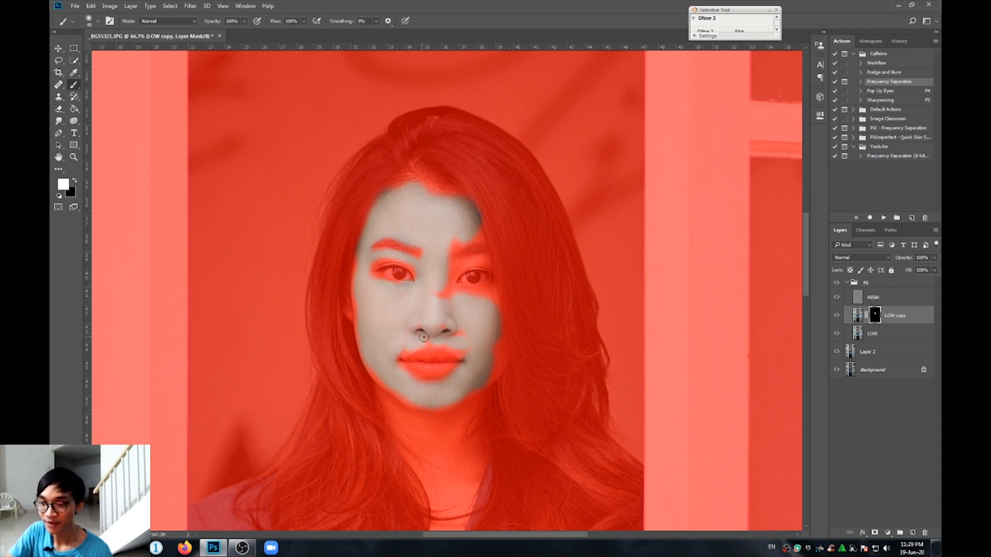
mouse_move(423, 337)
left_mouse_down()
mouse_move(461, 335)
mouse_move(469, 353)
left_mouse_up()
left_click_drag(442, 288, 453, 273)
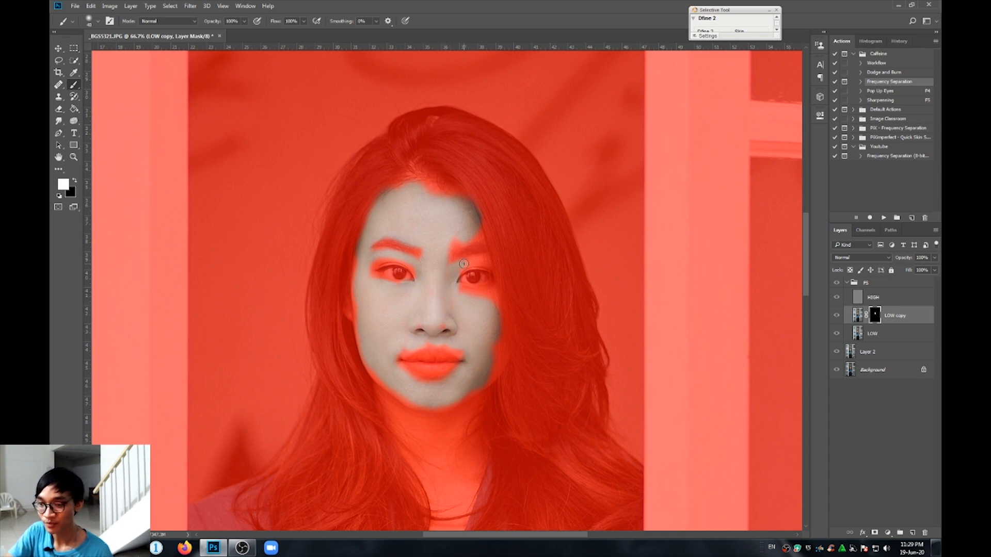
mouse_move(469, 234)
left_mouse_down()
mouse_move(448, 268)
mouse_move(478, 231)
mouse_move(466, 292)
mouse_move(496, 306)
left_mouse_up()
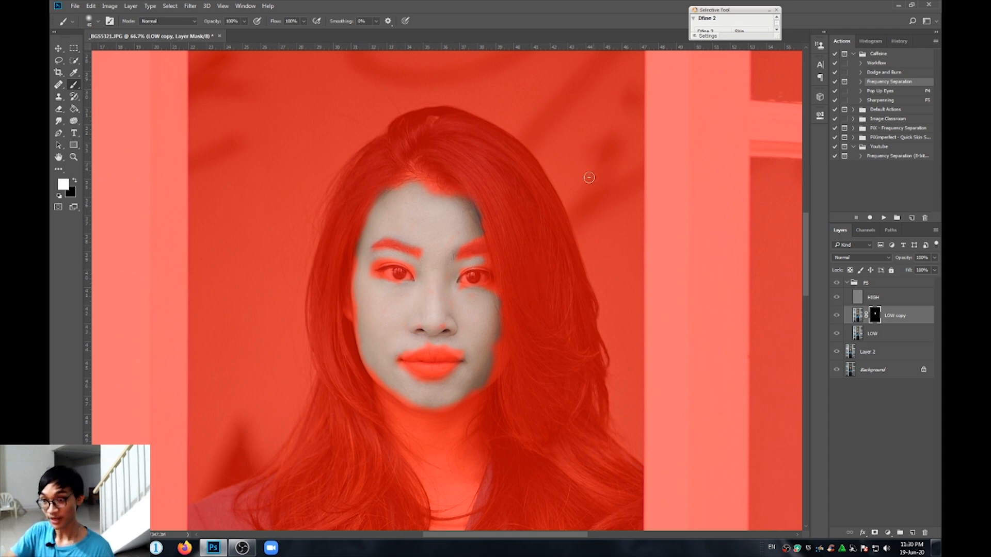
key("backslash")
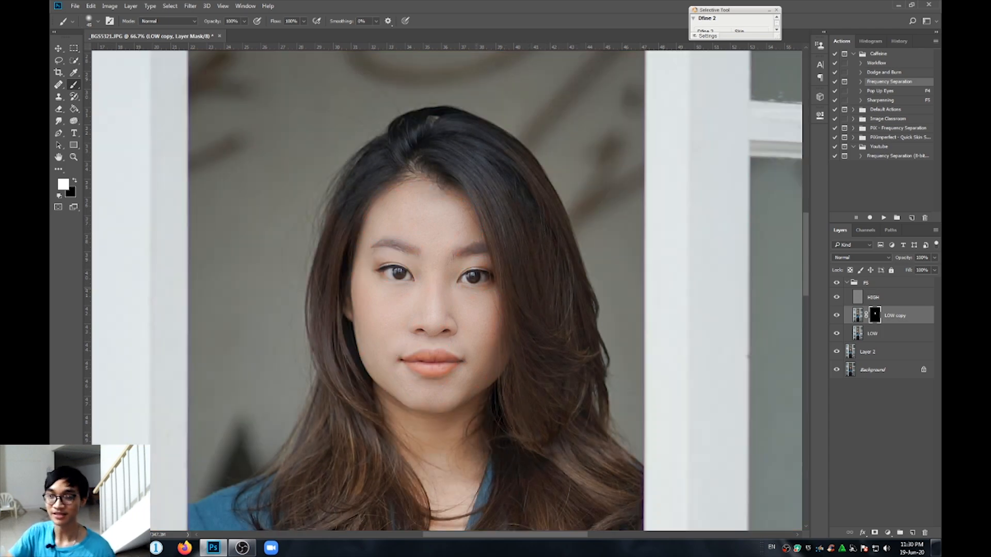
Examine the smoothed skin in the full portrait and closer on the face.
key("z")
left_click(485, 292, "alt")
left_click(481, 299, "alt")
left_click(481, 300, "alt")
left_click(480, 299, "alt")
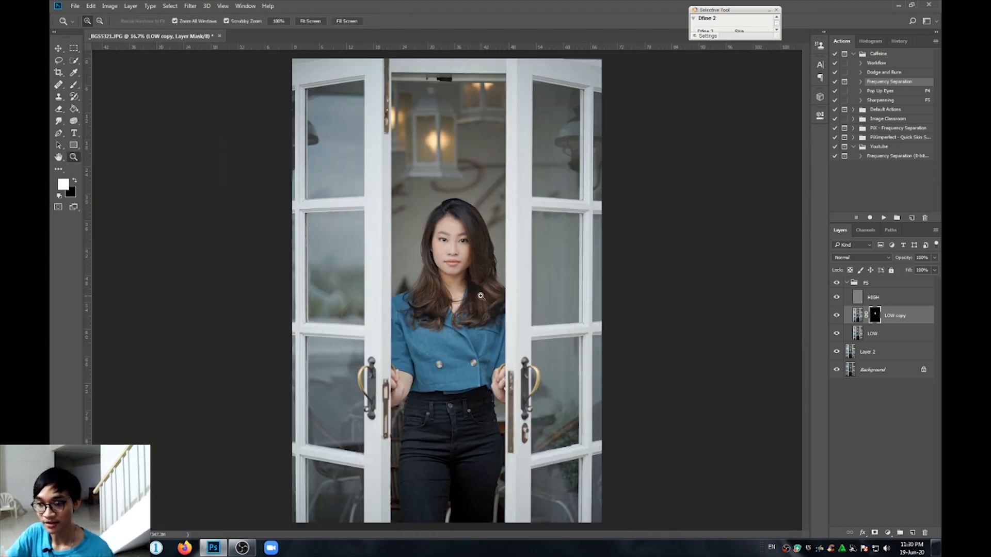
left_click(467, 254)
left_click(468, 256)
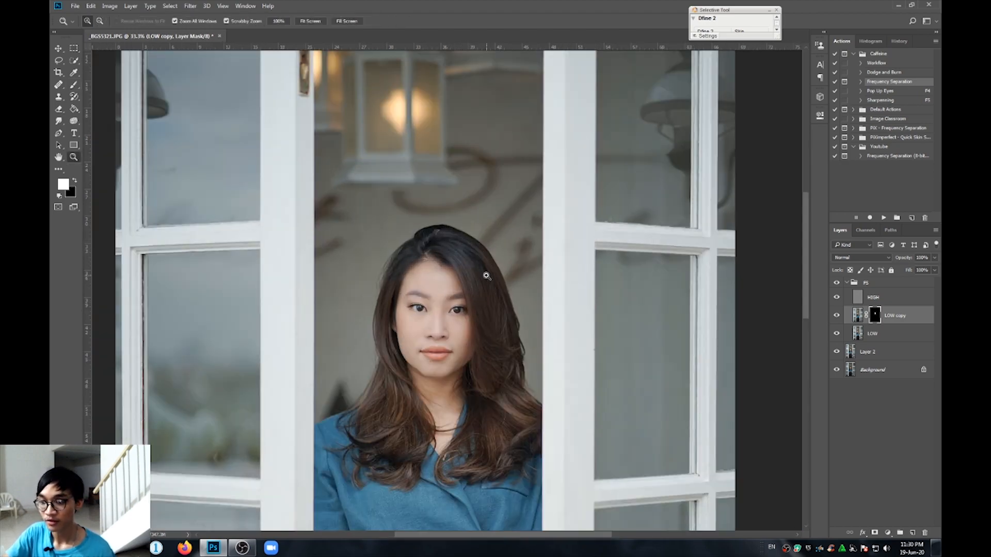
Paint white on the LOW copy mask over the woman's hair and neck area with an enlarged brush, reducing its size for narrower parts.
key("b")
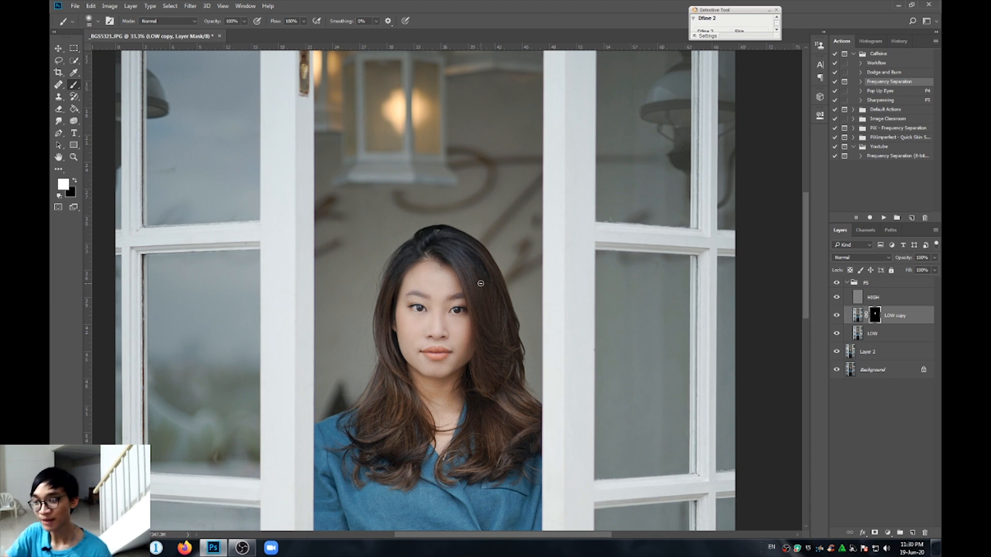
key("bracketright")
key("bracketright")
key("bracketright")
key("bracketright")
key("bracketright")
key("bracketright")
key("bracketright")
key("bracketright")
key("bracketright")
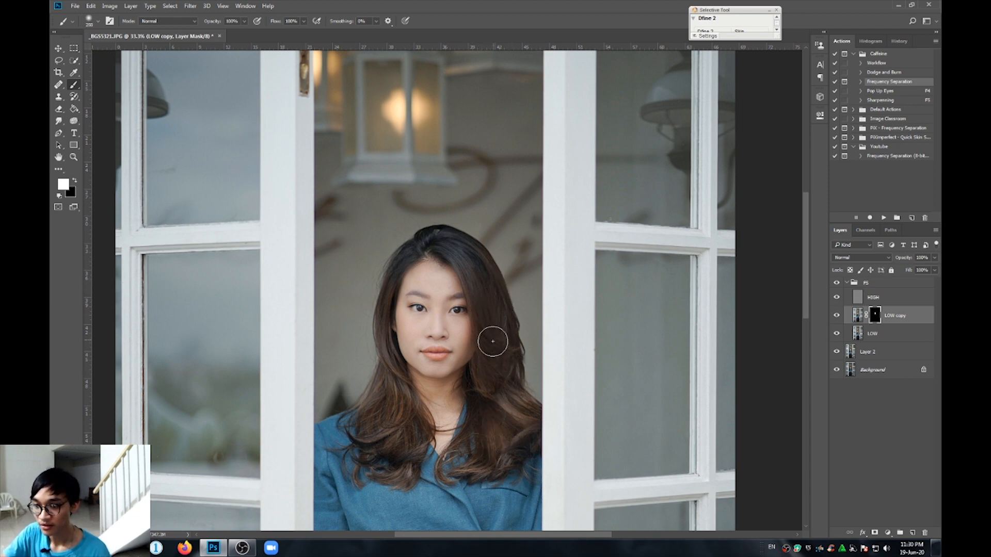
mouse_move(493, 342)
left_mouse_down()
mouse_move(491, 307)
mouse_move(464, 259)
mouse_move(432, 236)
mouse_move(402, 261)
left_mouse_up()
key("bracketleft")
key("bracketleft")
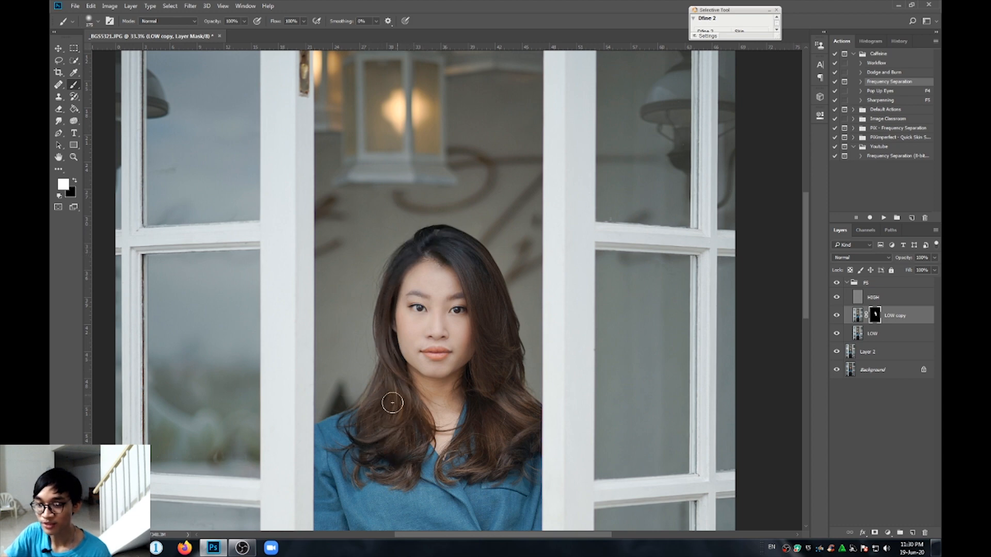
mouse_move(392, 403)
left_mouse_down()
mouse_move(472, 457)
mouse_move(452, 474)
mouse_move(502, 460)
mouse_move(516, 445)
mouse_move(499, 384)
left_mouse_up()
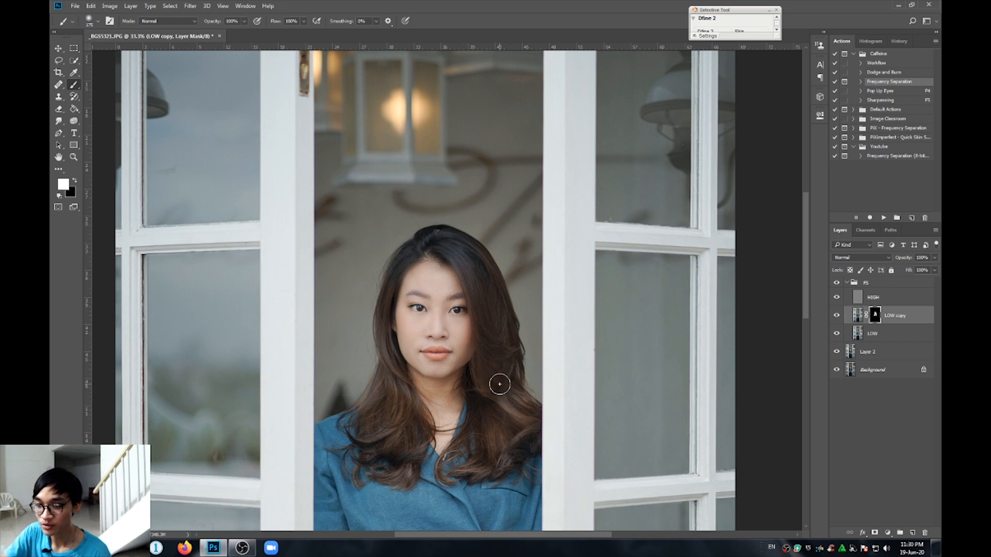
key("bracketleft")
key("bracketleft")
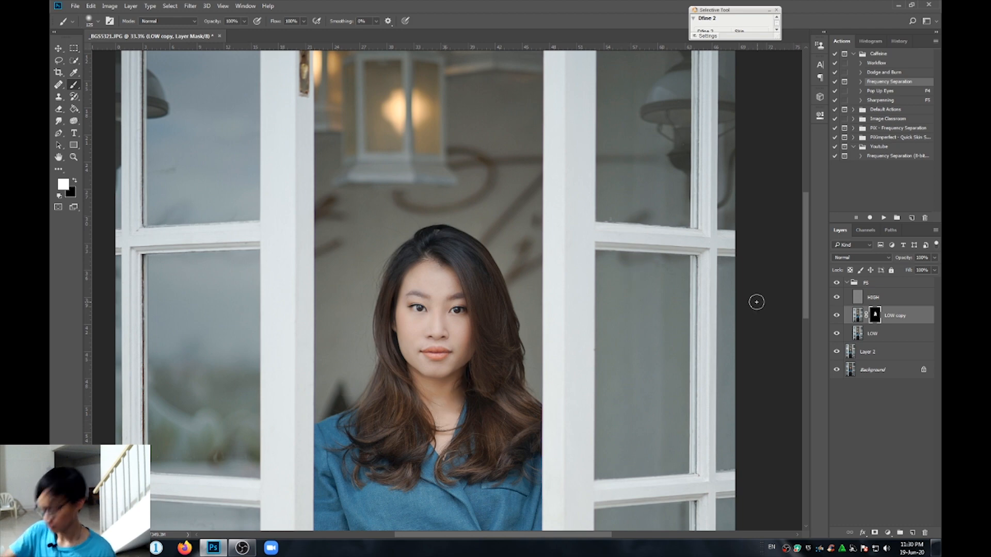
Check the painted mask coverage with the red overlay, turn it off, and merge the FS group into a single layer.
key("backslash")
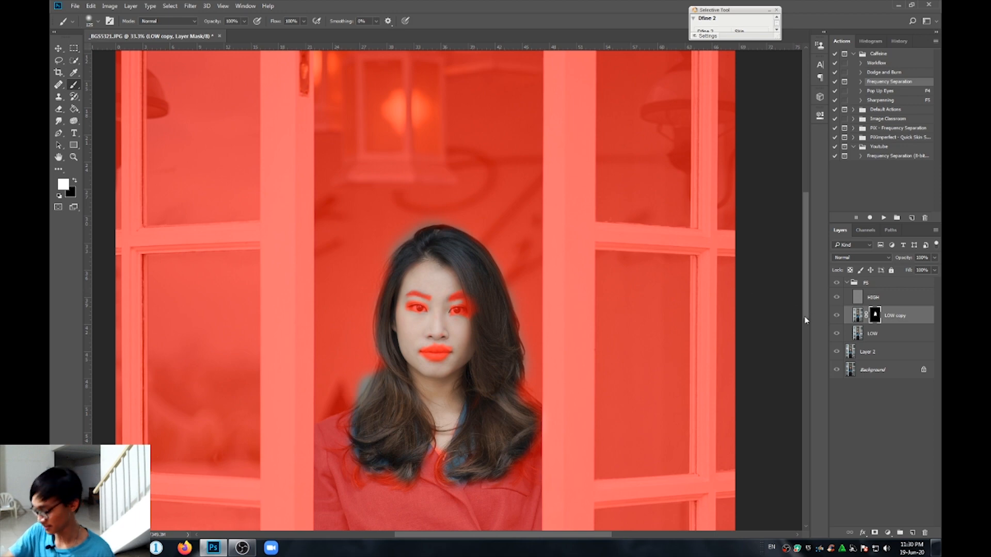
key("backslash")
left_click(863, 286)
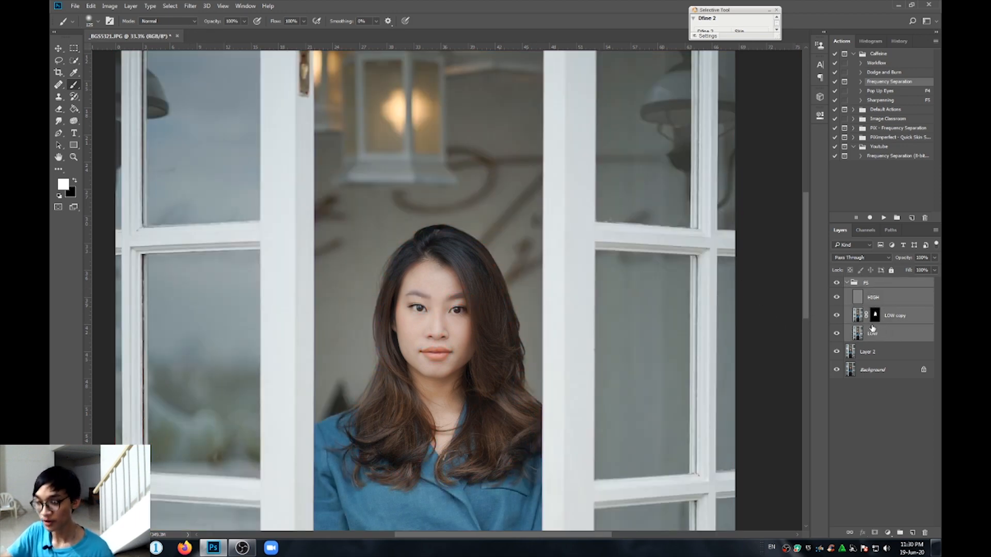
key("ctrl+e")
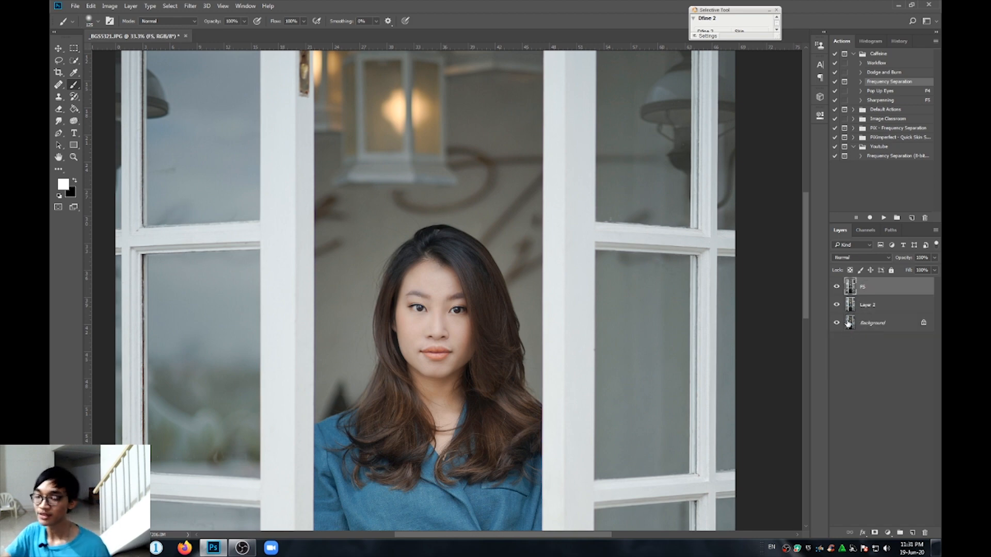
Add a Selective Color adjustment layer, adjust the black in Reds, and set the black in Yellows to +5%.
key("z")
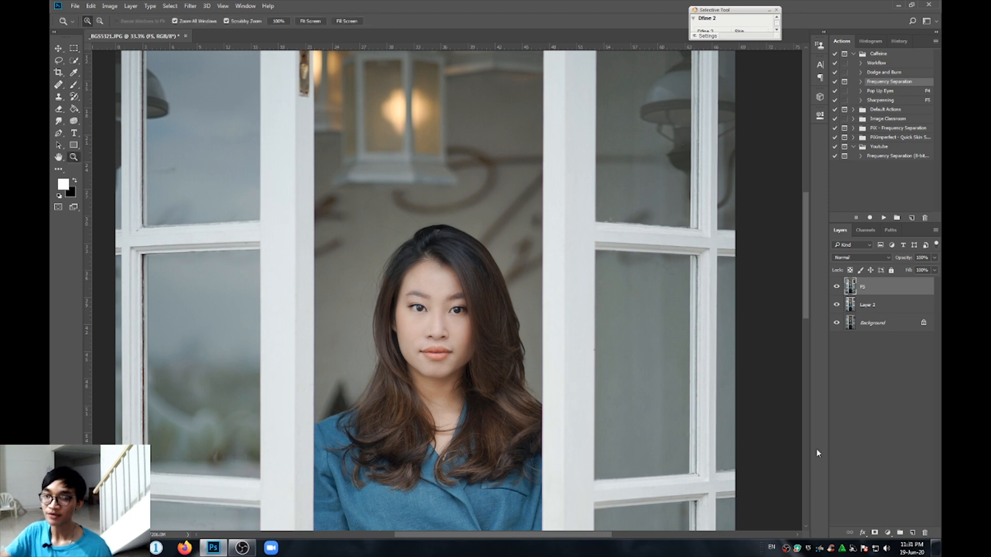
left_click(556, 320, "alt")
left_click(508, 300)
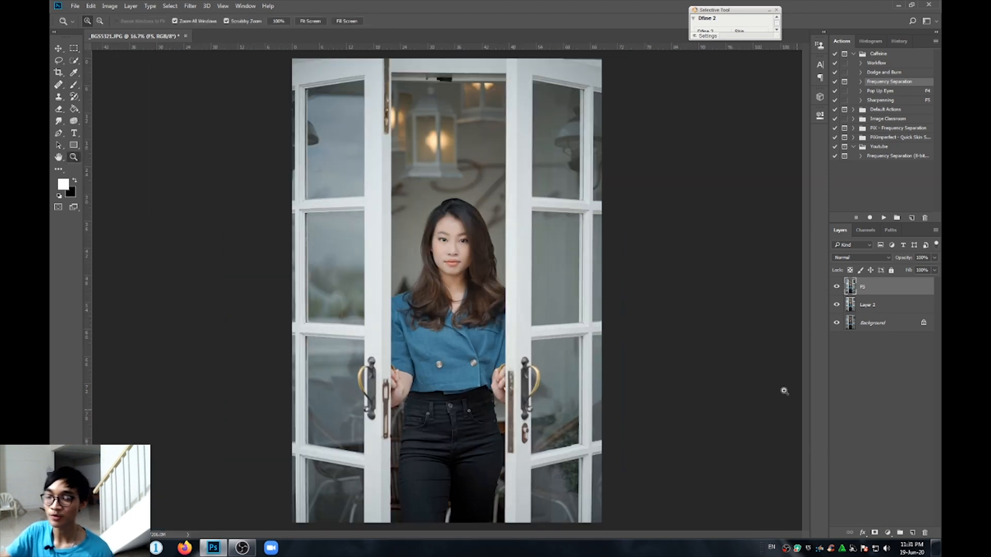
left_click(887, 532)
left_click(888, 525)
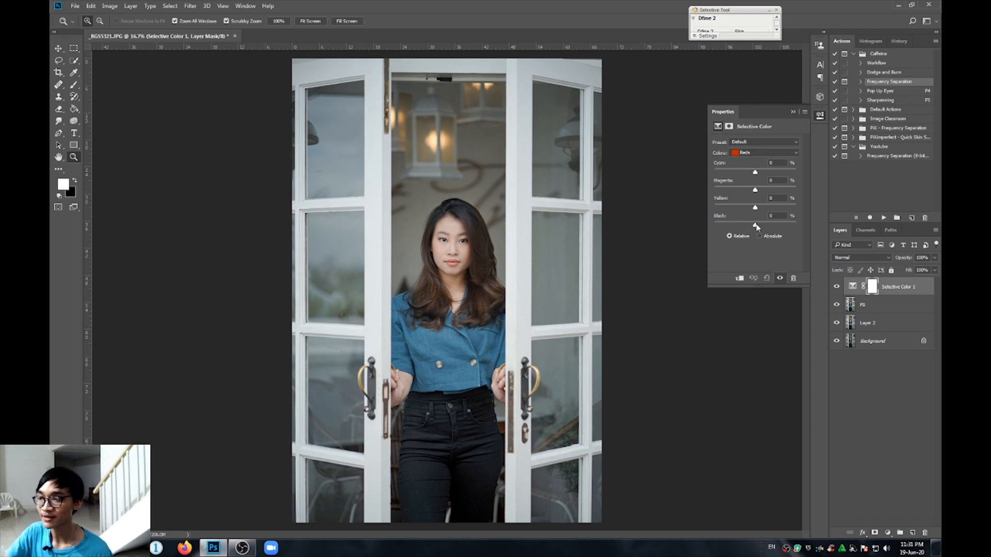
left_click_drag(756, 227, 718, 226)
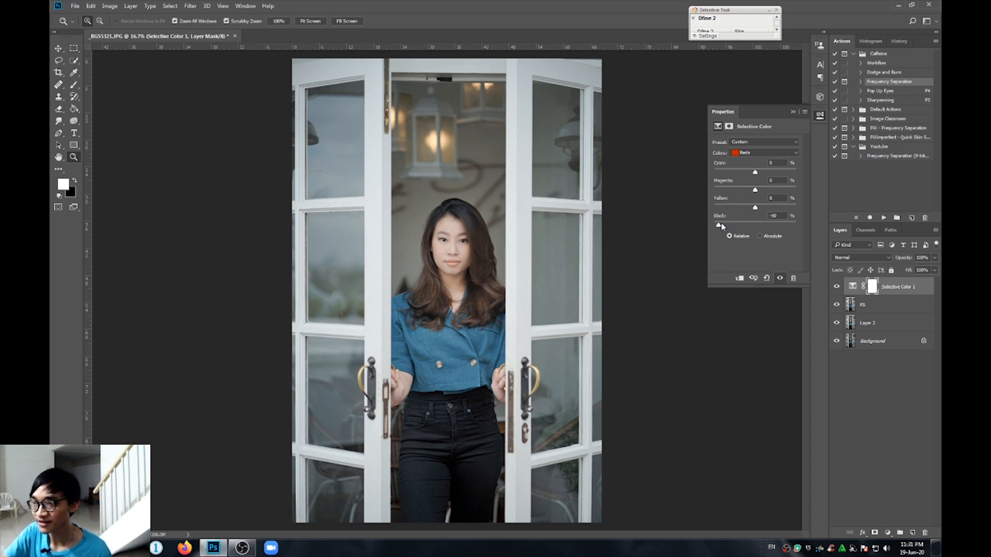
left_click_drag(719, 226, 764, 232)
left_click(763, 152)
left_click(748, 161)
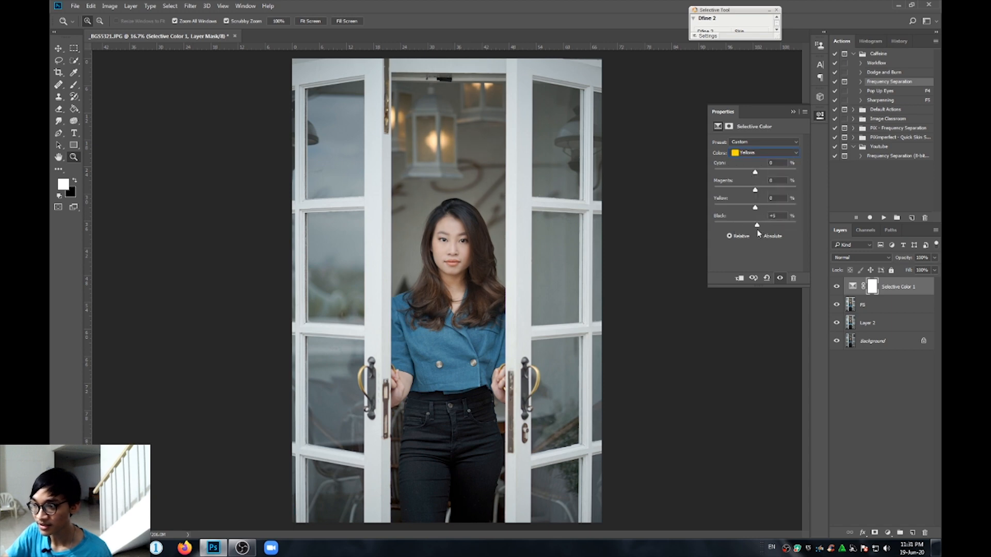
Add a Vibrance adjustment layer and set the vibrance to +8.
left_click(888, 533)
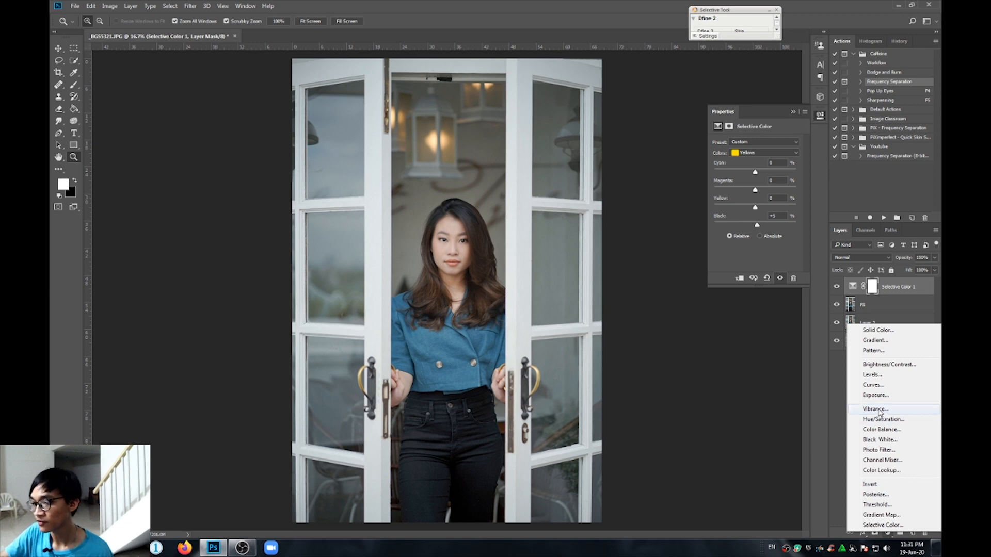
left_click(880, 410)
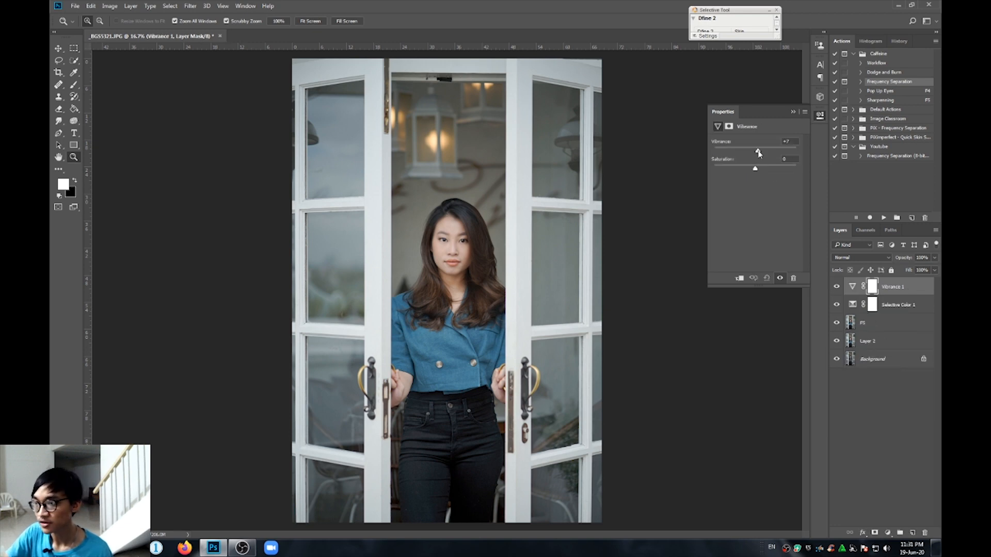
left_click_drag(759, 154, 755, 150)
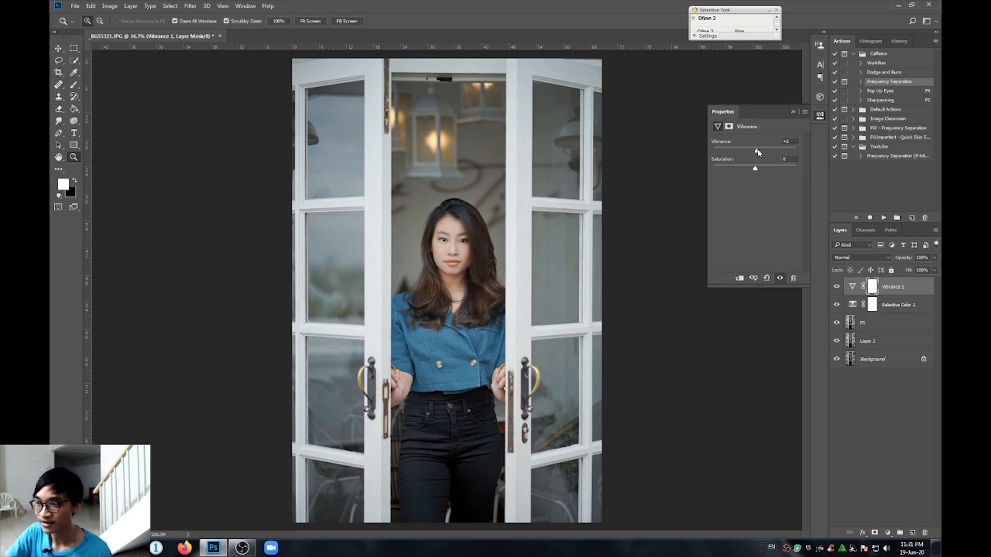
mouse_move(758, 152)
left_mouse_down()
mouse_move(743, 150)
mouse_move(756, 155)
left_mouse_up()
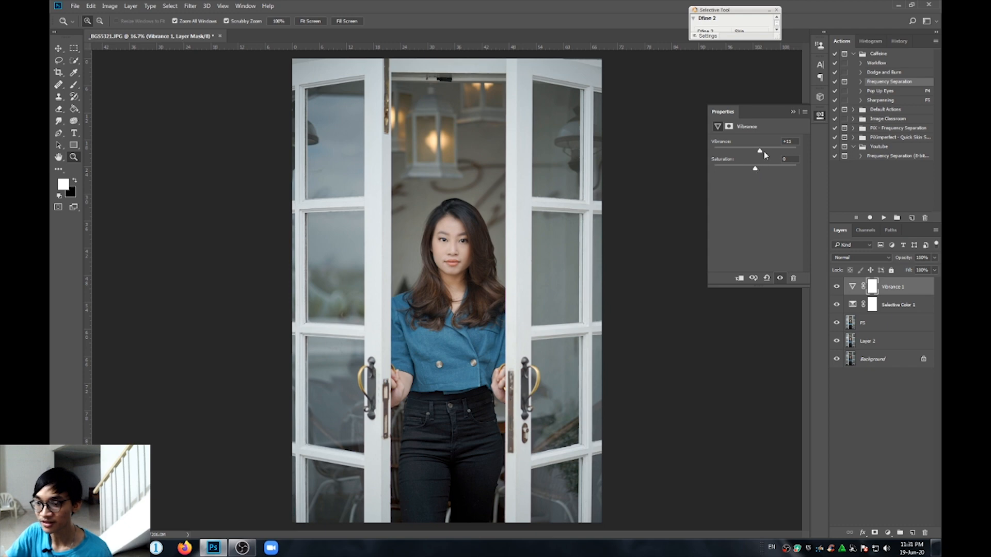
left_click_drag(766, 152, 757, 153)
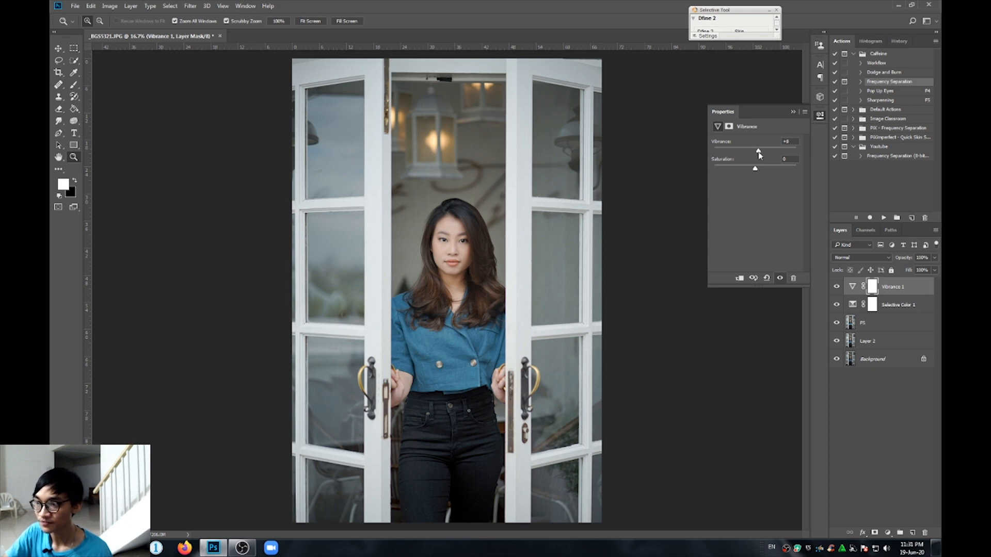
Add a Brightness/Contrast adjustment with slightly raised contrast and merge it with the Vibrance, Selective Color and FS layers.
left_click(888, 532)
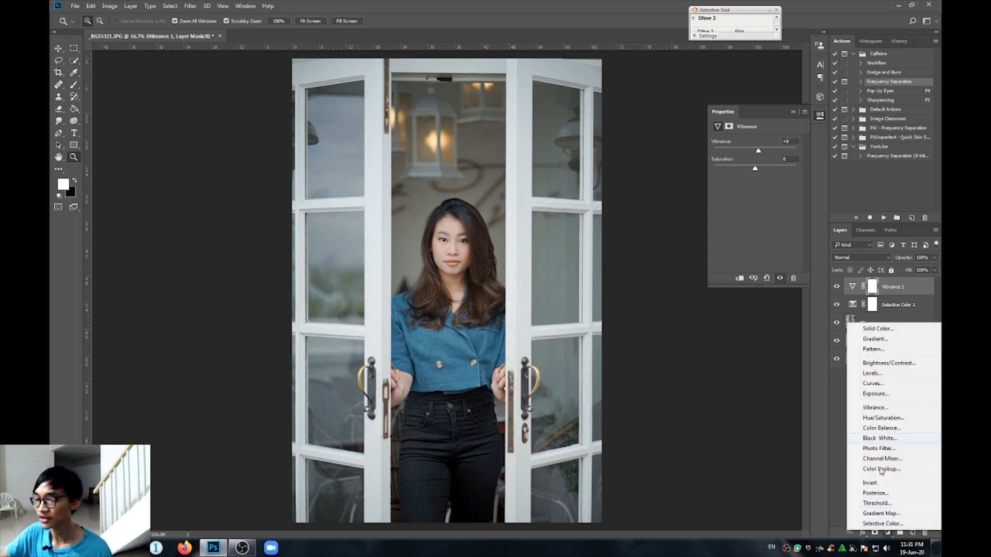
left_click(883, 364)
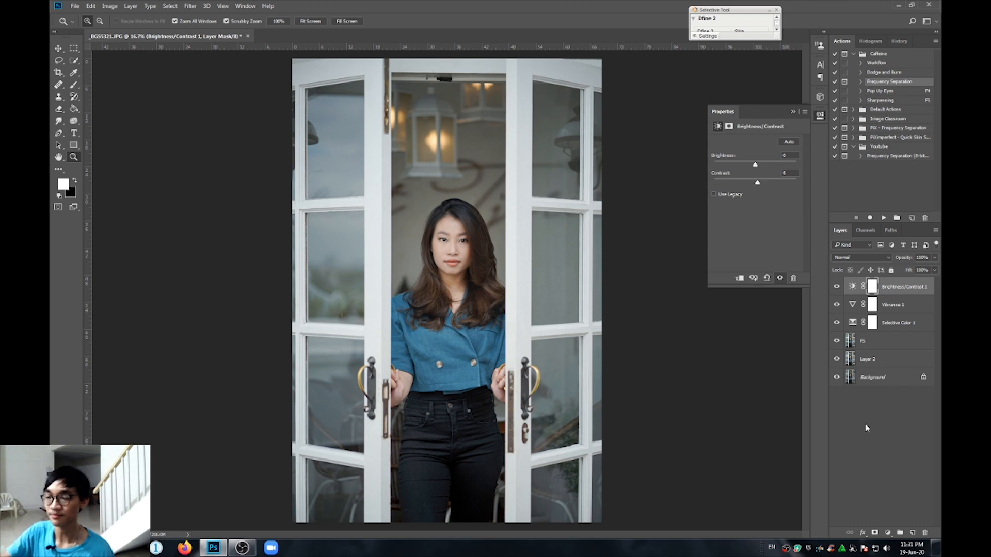
left_click(895, 341, "shift")
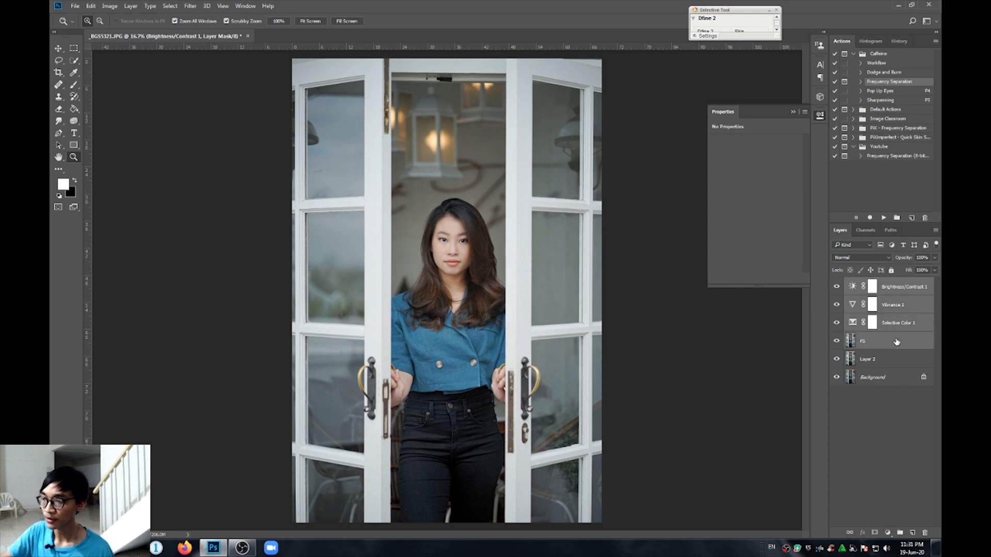
key("ctrl+e")
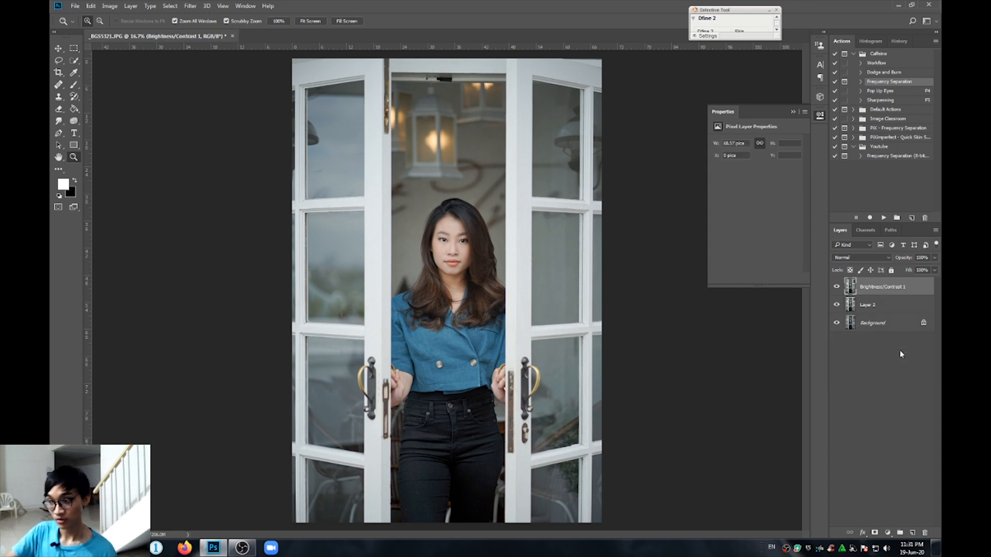
left_click(543, 222, "alt")
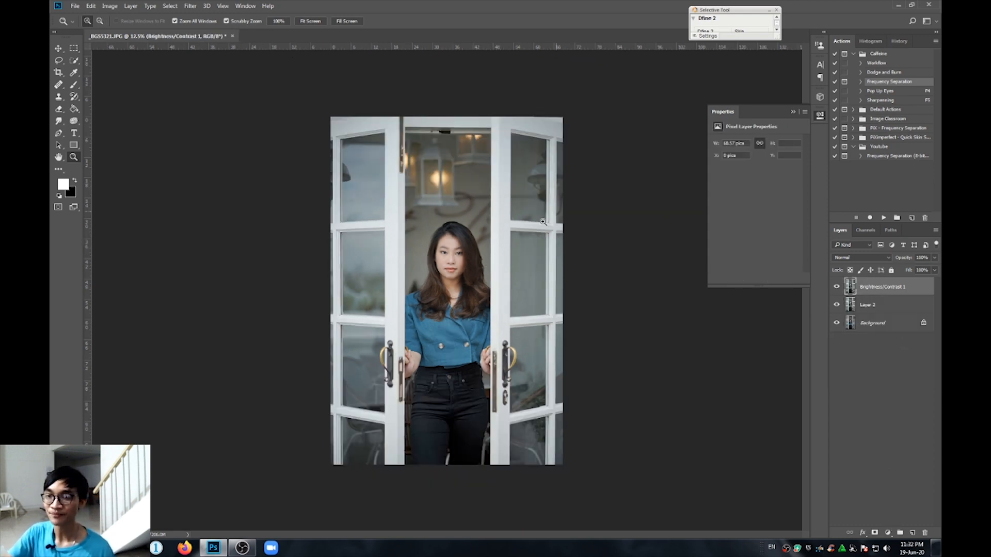
left_click(797, 113)
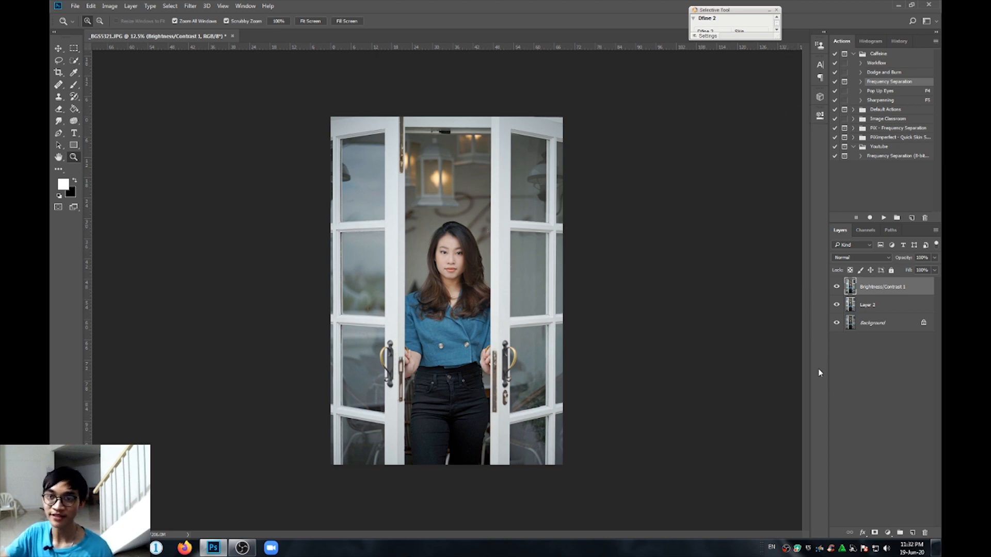
left_click(191, 7)
mouse_move(246, 246)
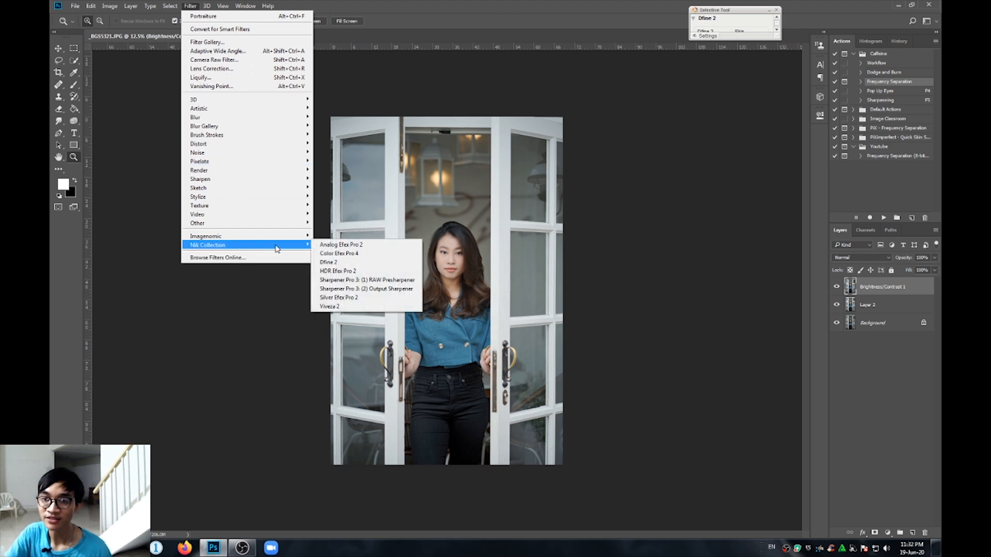
left_click(573, 151)
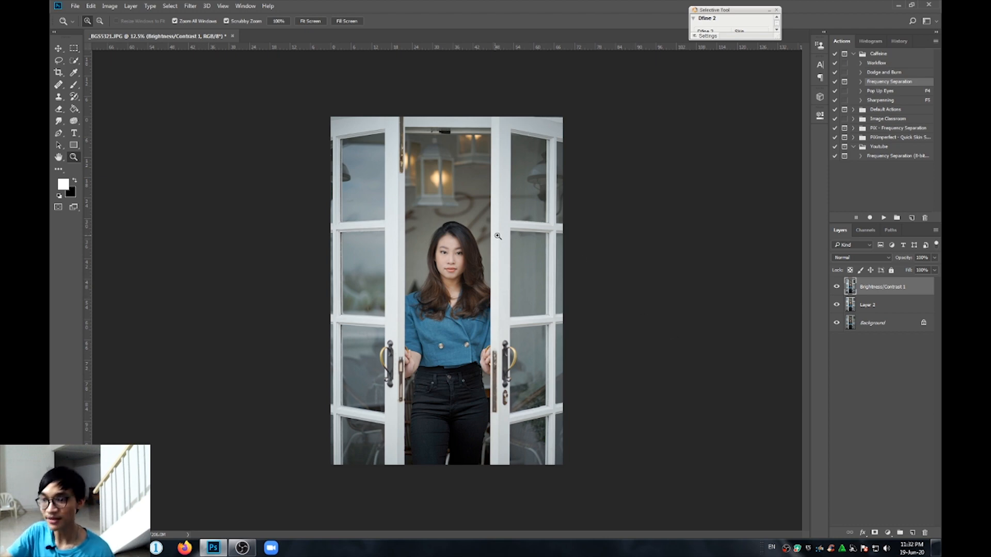
Draw a loose Lasso selection around the woman from head to legs and invert it to select the background.
key("l")
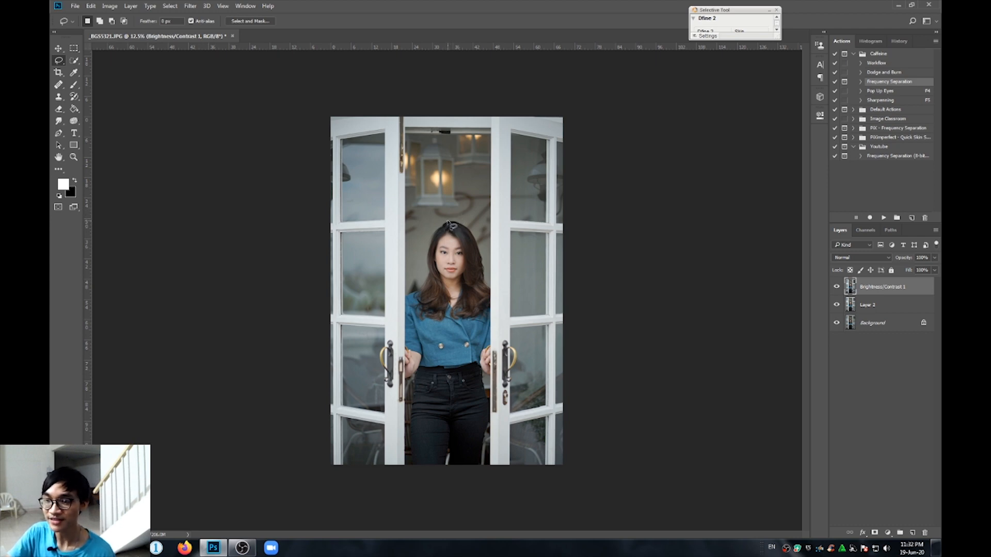
mouse_move(449, 222)
left_mouse_down()
mouse_move(421, 249)
mouse_move(420, 285)
mouse_move(395, 315)
mouse_move(403, 457)
mouse_move(422, 473)
mouse_move(461, 473)
mouse_move(500, 453)
mouse_move(492, 378)
mouse_move(503, 370)
mouse_move(507, 307)
mouse_move(479, 231)
mouse_move(446, 219)
left_mouse_up()
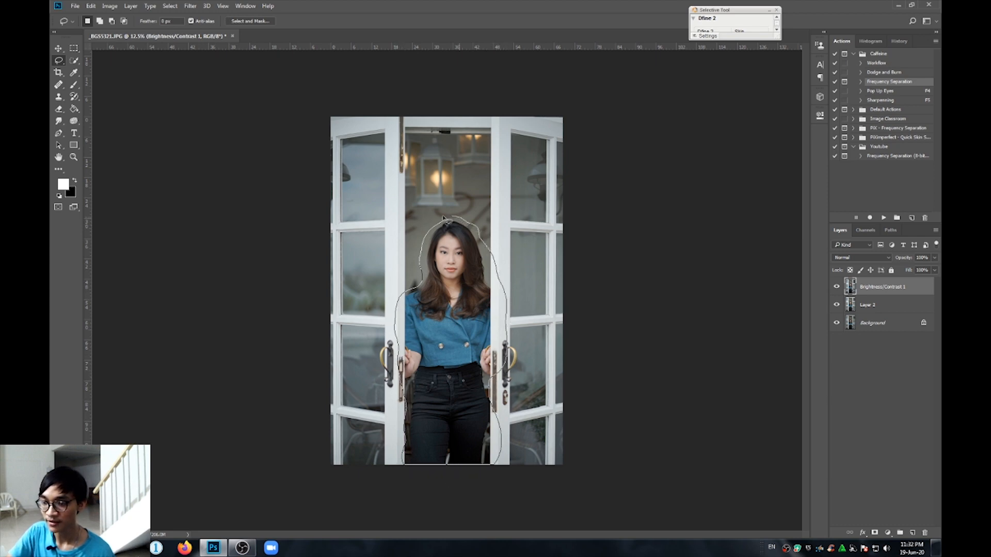
left_click(170, 5)
left_click(190, 44)
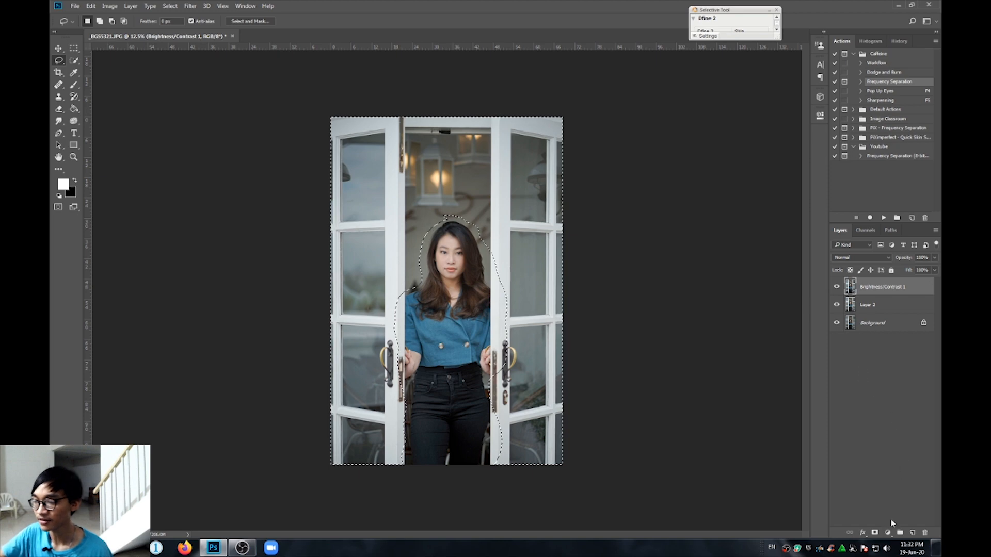
Add a Curves adjustment for the selected background and darken its midtones with a curve point at input 141, output 121.
left_click(888, 532)
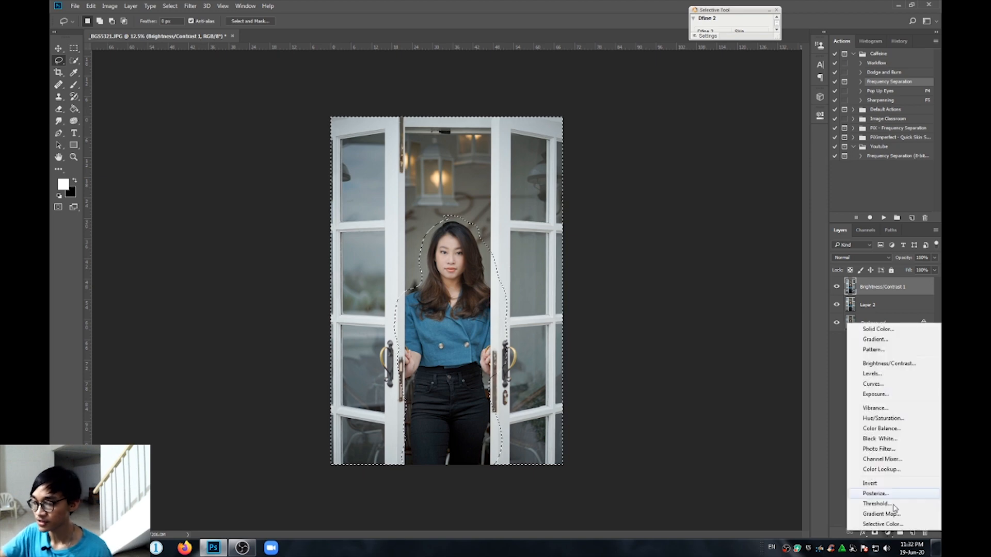
left_click(880, 386)
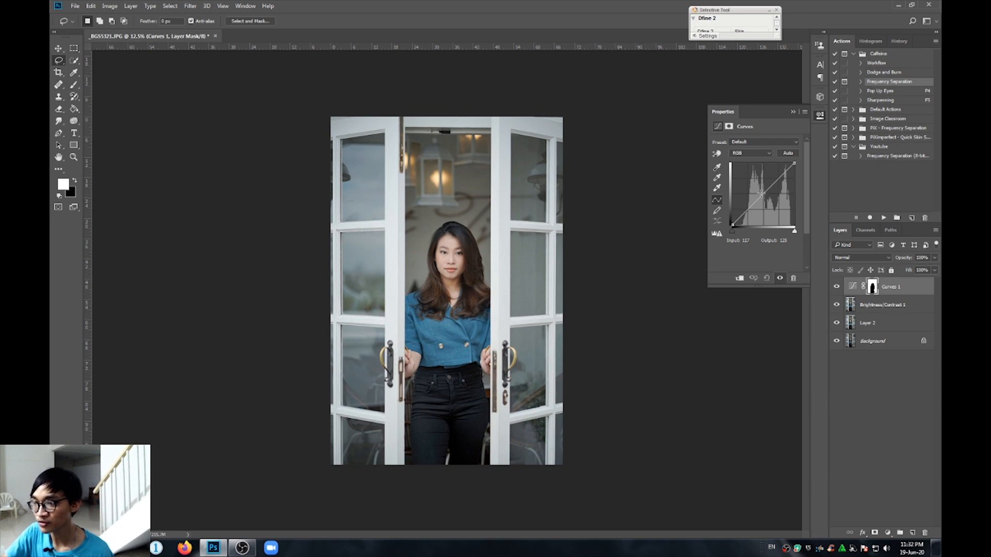
left_click_drag(762, 192, 766, 197)
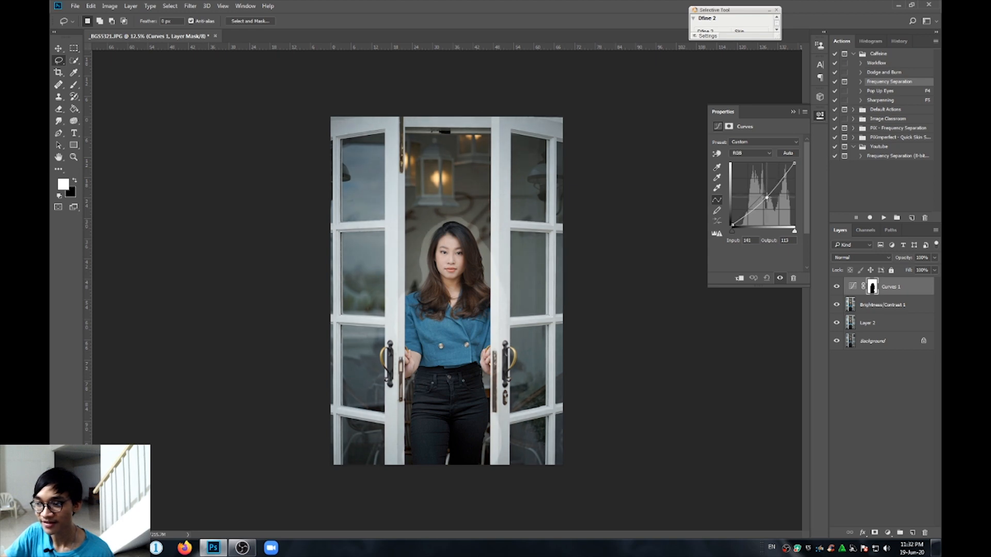
left_click_drag(767, 198, 766, 196)
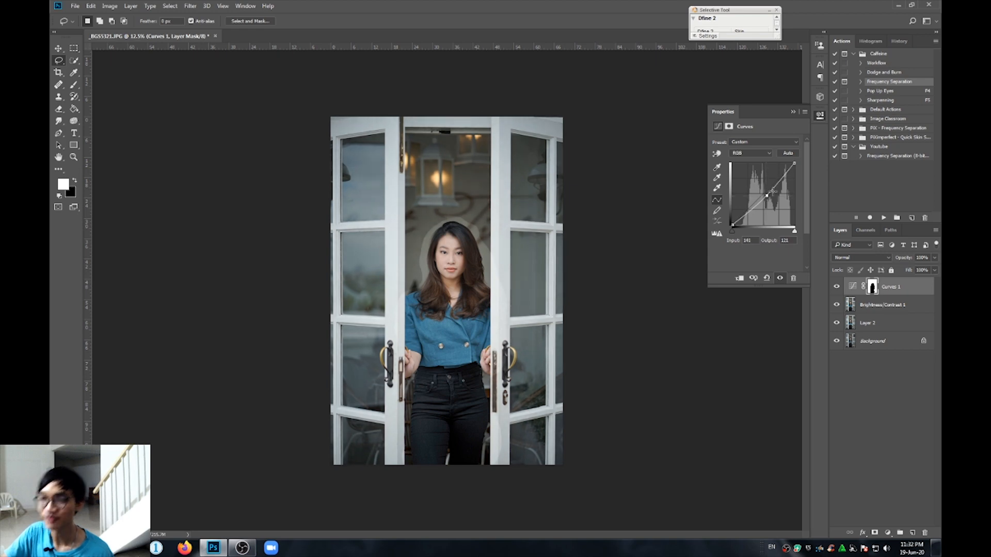
Examine the edge of the darkened background around the woman's head and hair up close.
key("z")
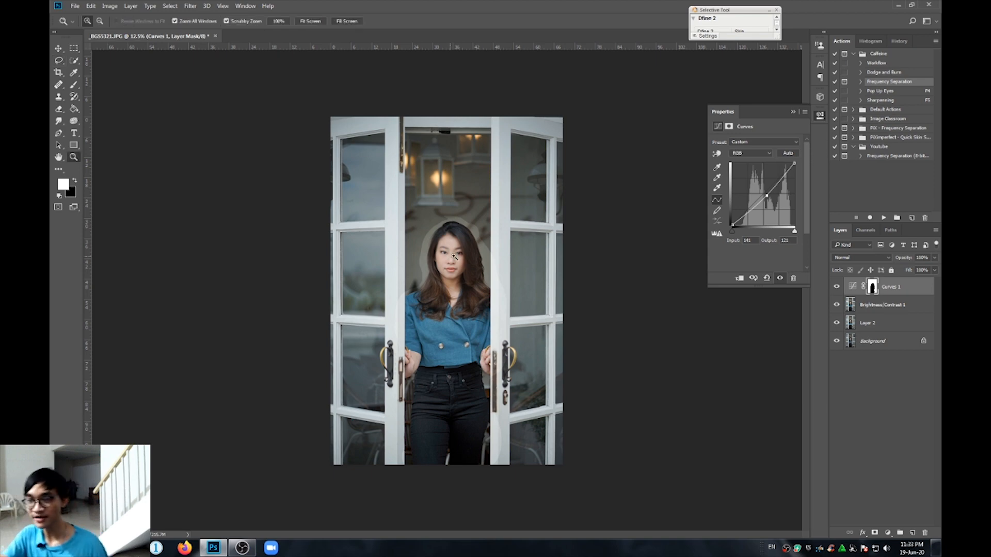
left_click(457, 240)
left_click(457, 256)
left_click(459, 232)
left_click(502, 219)
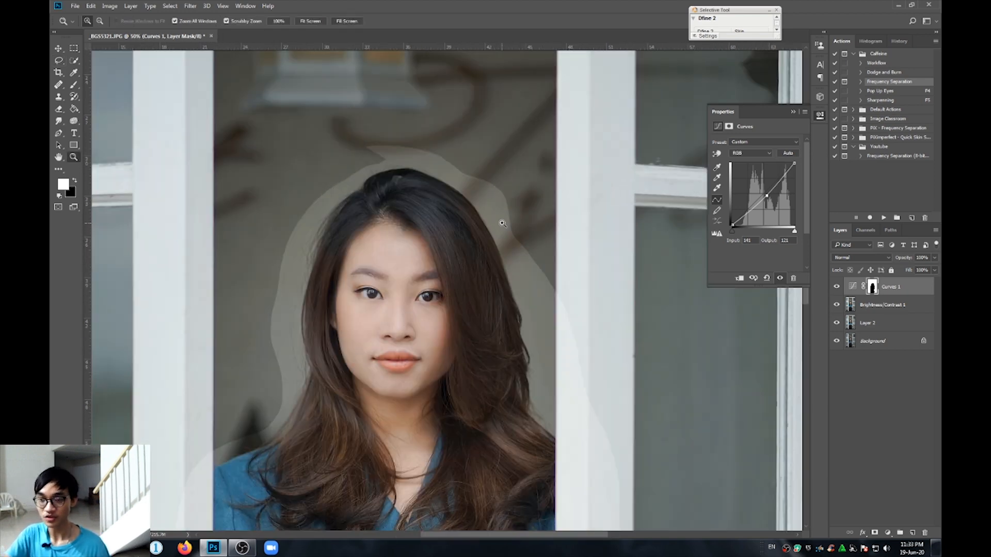
Feather the Curves layer mask strongly to blend the edge between the darkened background and the woman.
left_click(530, 242, "alt")
left_click(532, 243, "alt")
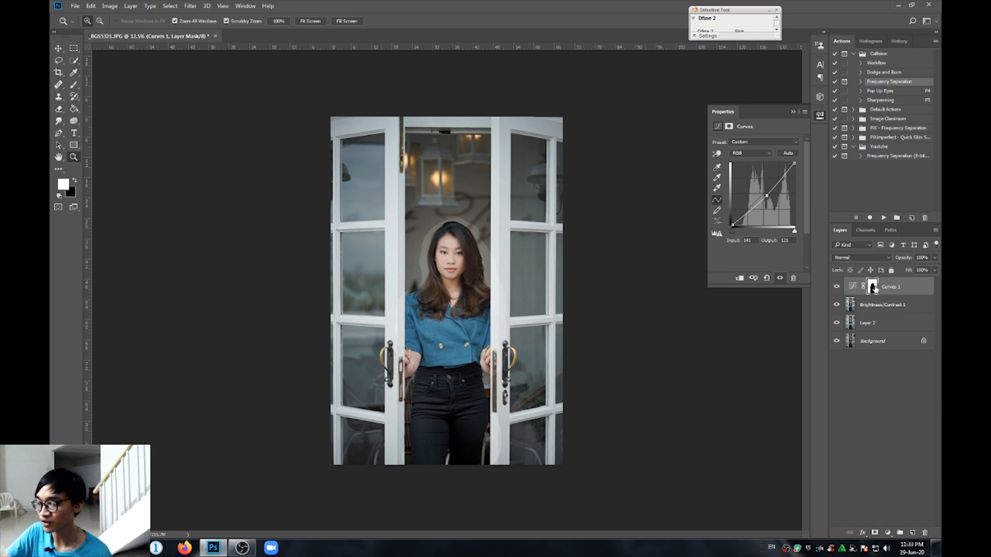
left_click(872, 289)
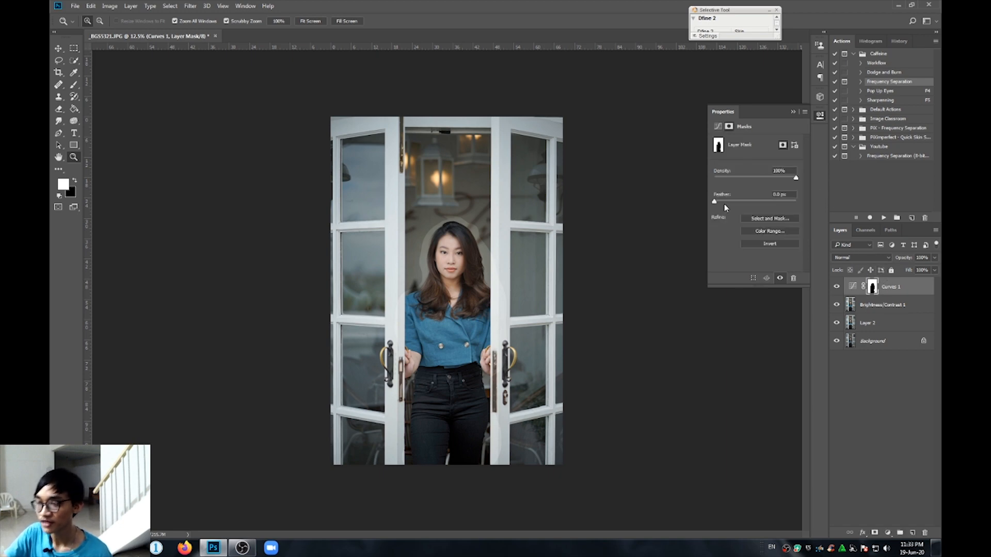
left_click_drag(715, 204, 815, 199)
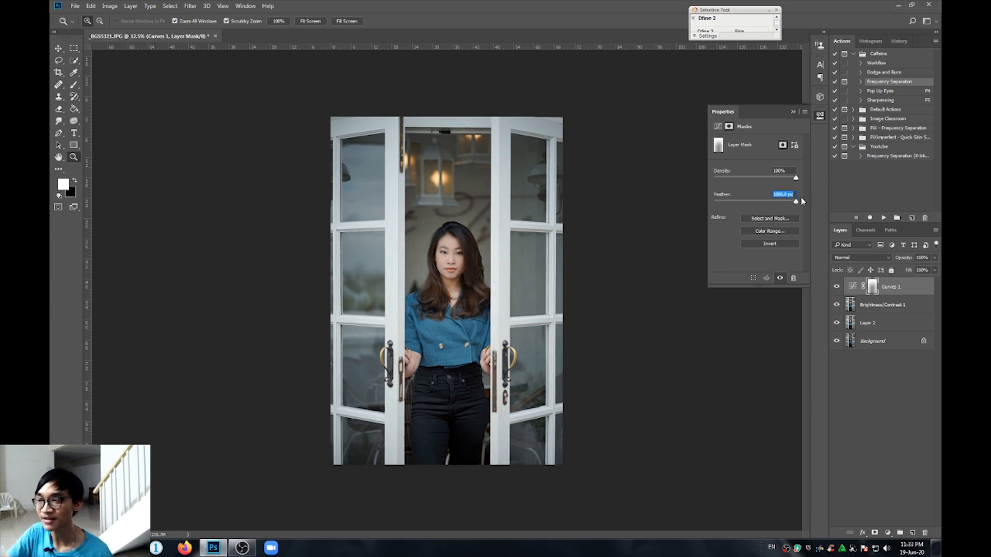
left_click_drag(786, 202, 768, 206)
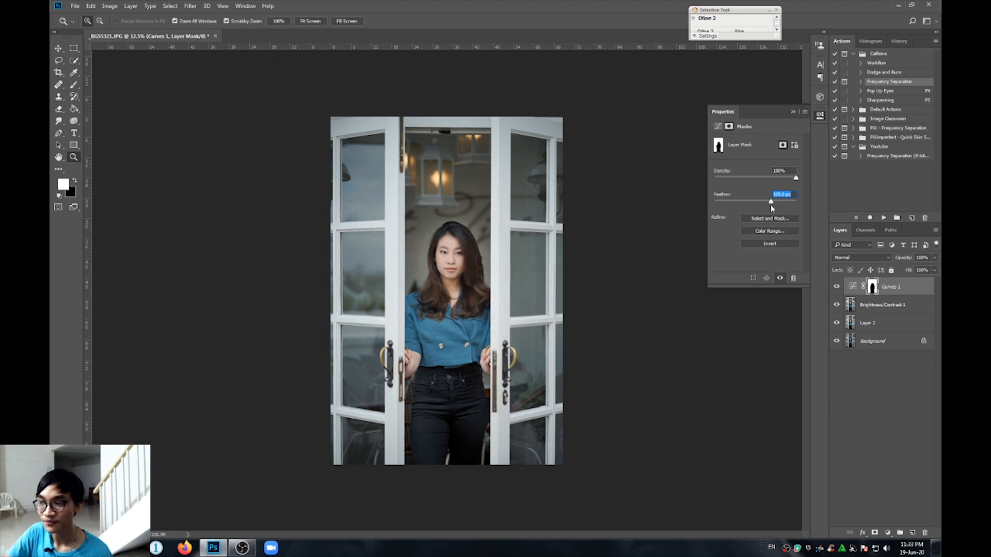
left_click_drag(774, 205, 772, 204)
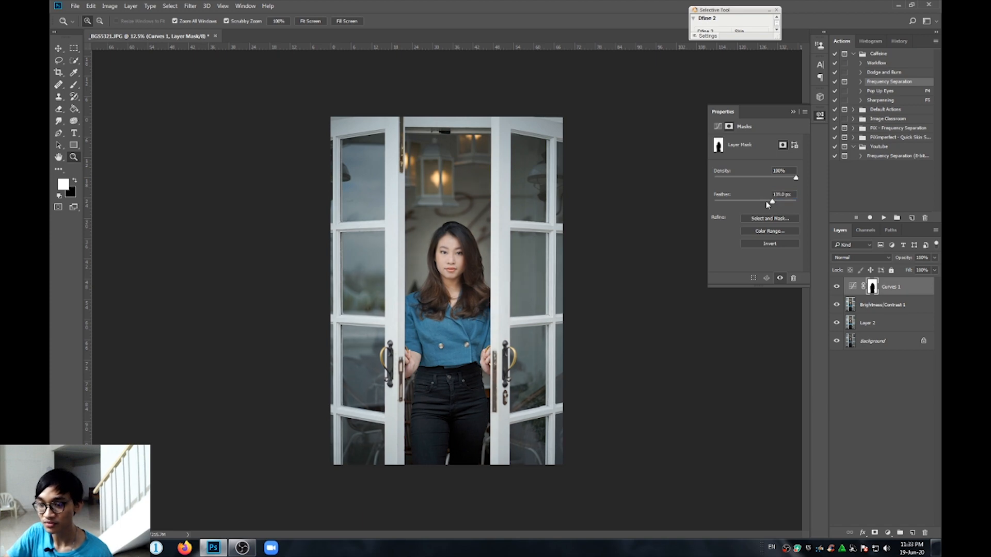
left_click(795, 113)
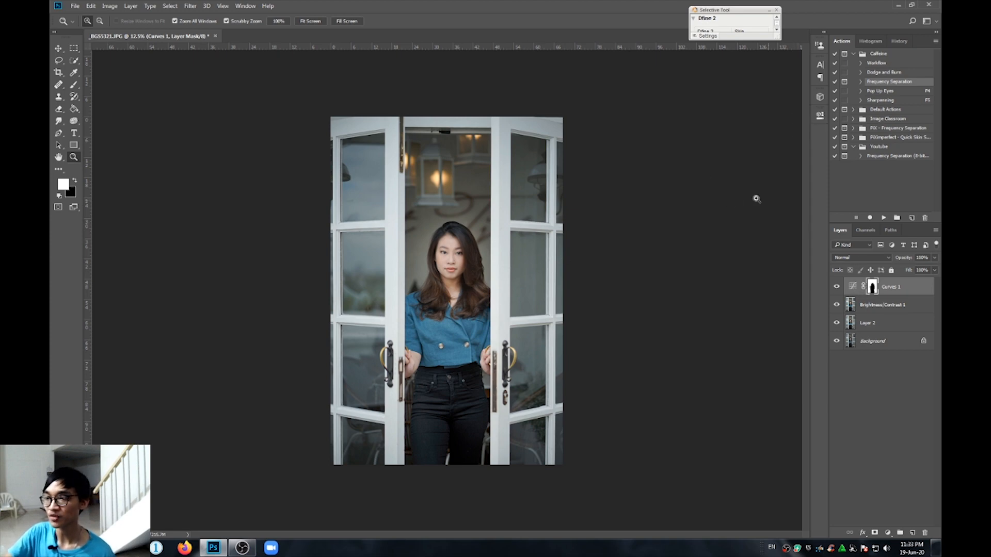
double_click(871, 284)
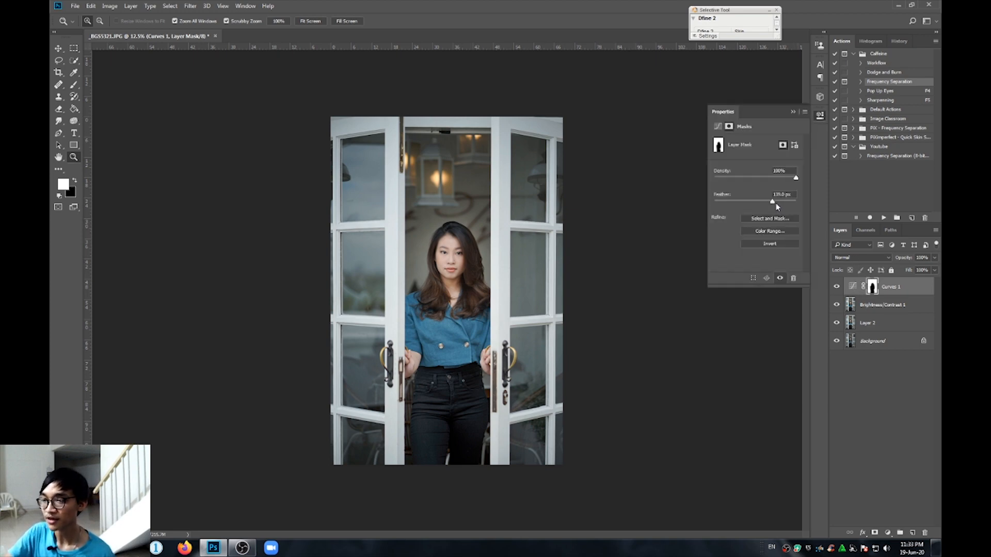
left_click_drag(776, 203, 779, 203)
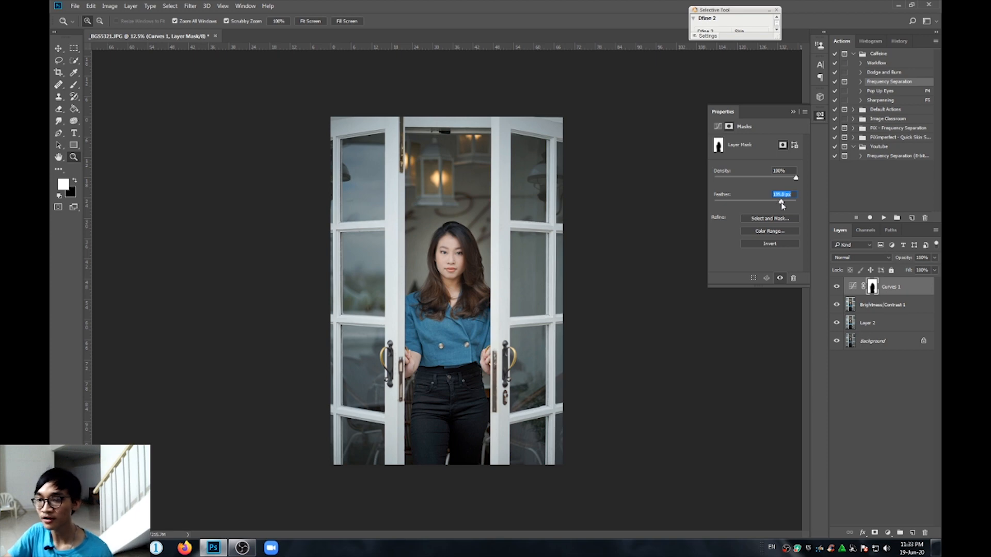
left_click(793, 111)
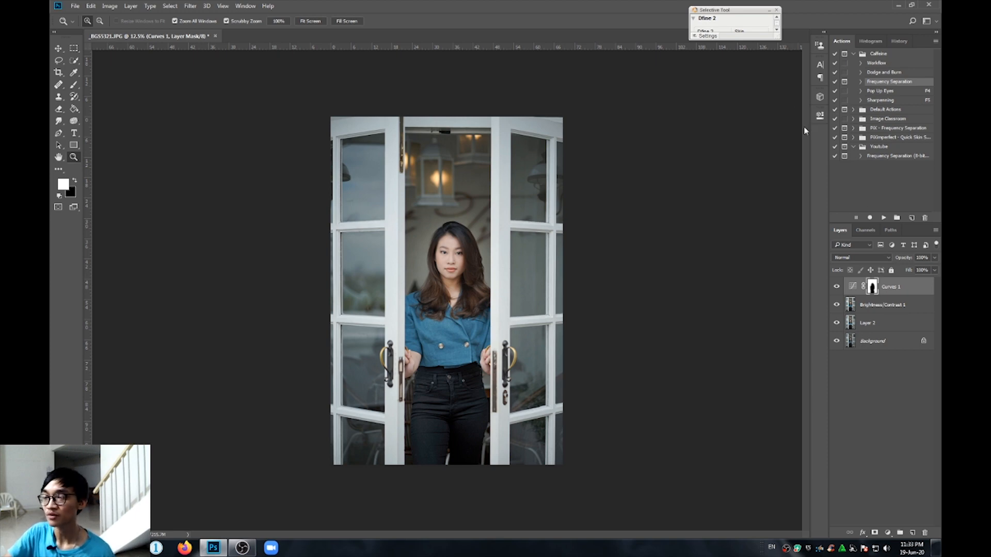
Move the background Curves midtone point to input 145, output 115, and reduce the adjustment layer's opacity to 67%.
double_click(848, 290)
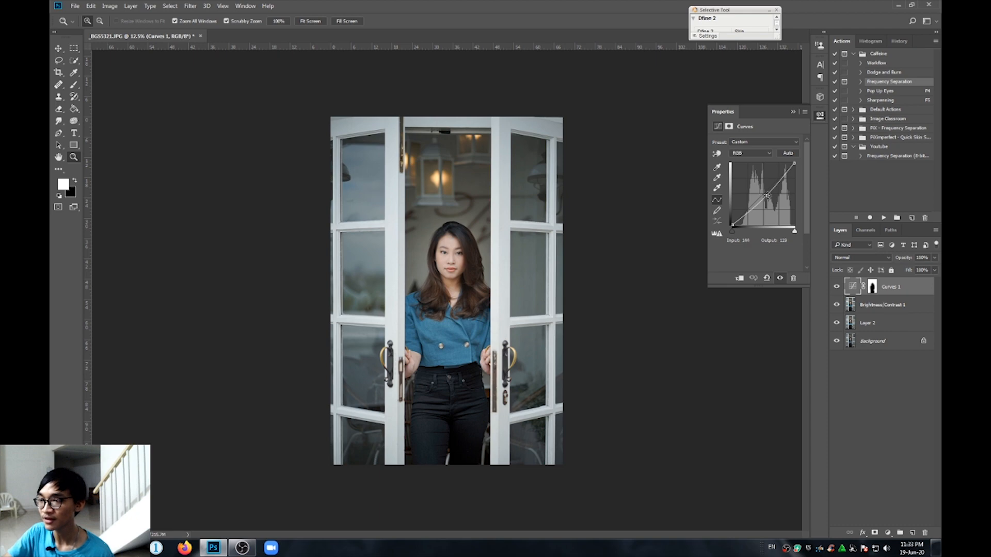
mouse_move(767, 196)
left_mouse_down()
mouse_move(774, 206)
mouse_move(759, 187)
mouse_move(777, 214)
mouse_move(739, 173)
mouse_move(770, 205)
mouse_move(768, 197)
left_mouse_up()
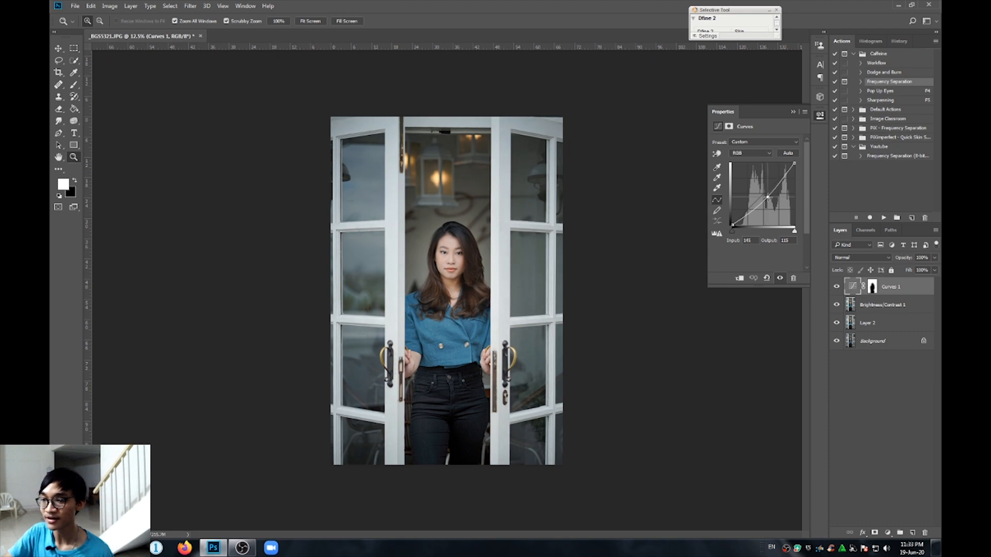
left_click(934, 270)
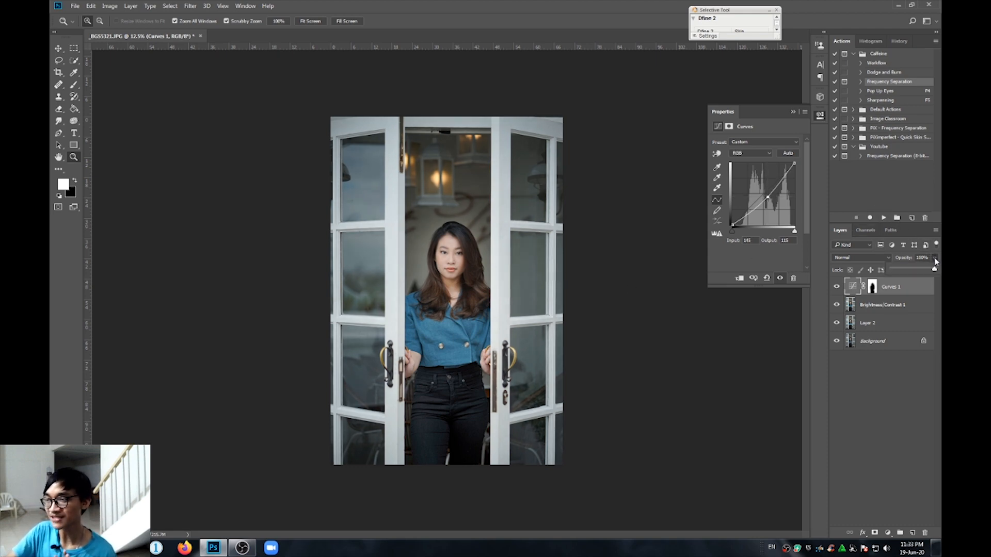
left_click(793, 112)
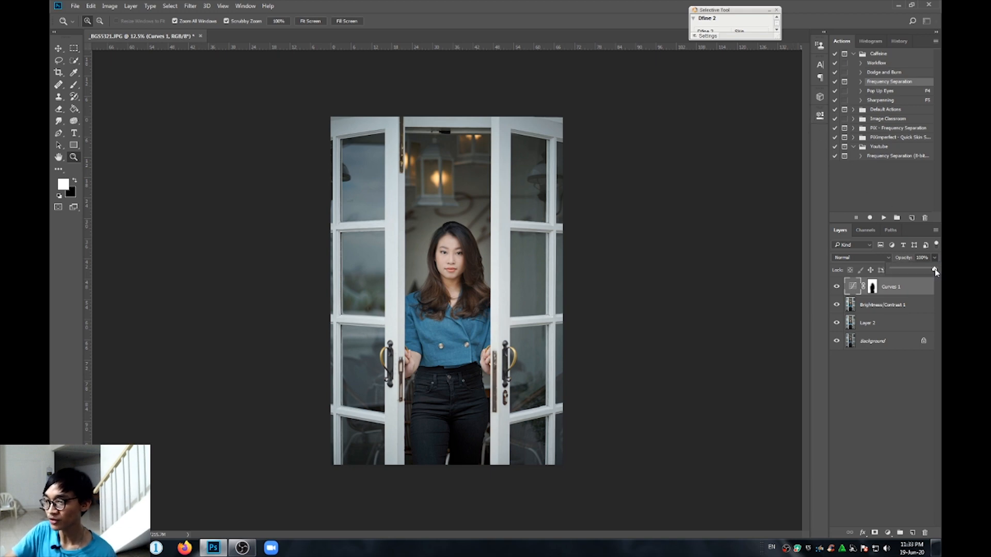
mouse_move(927, 271)
left_mouse_down()
mouse_move(911, 273)
mouse_move(921, 273)
left_mouse_up()
left_click(576, 274)
Examine the balance between the woman and the darkened background at several magnifications.
scroll(555, 272, "down", 2)
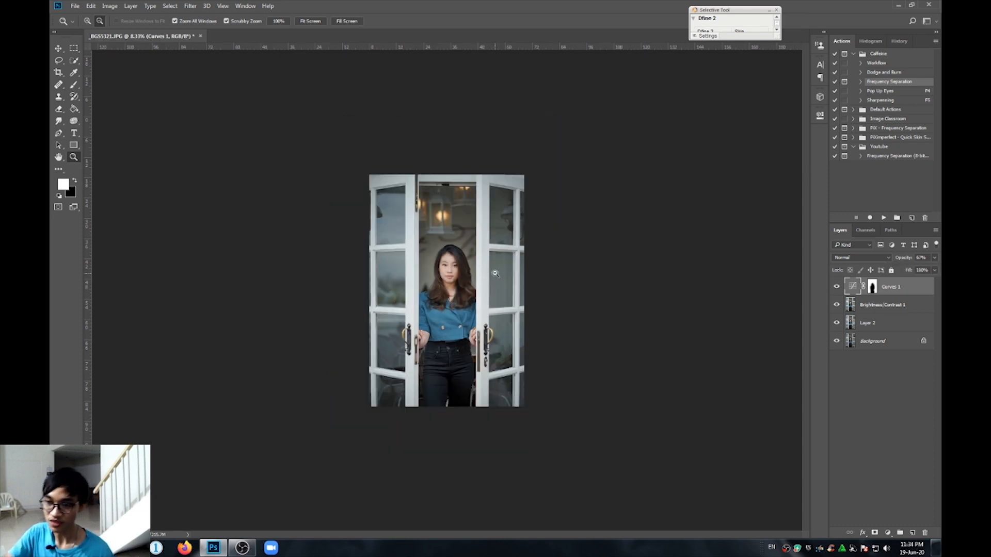
scroll(453, 275, "up", 3)
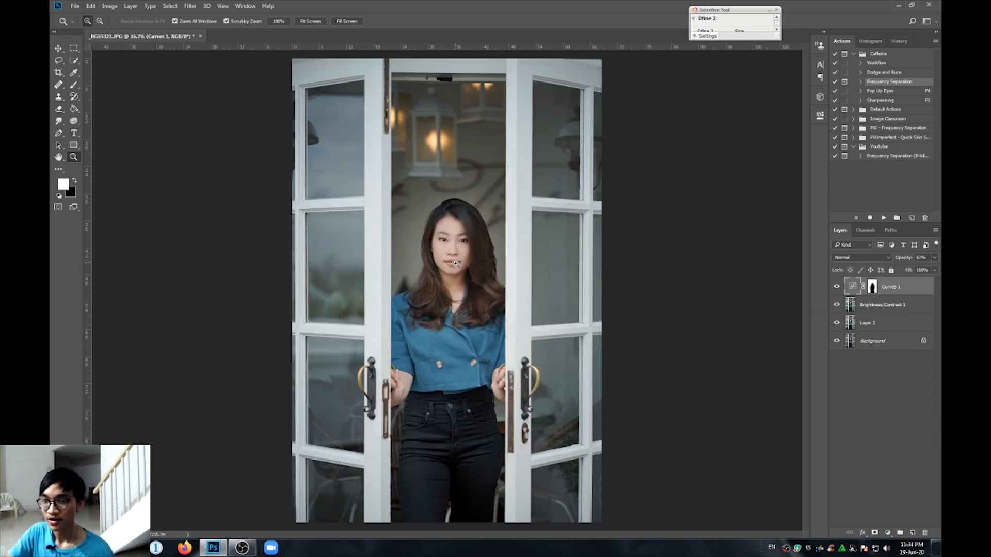
right_click(481, 244)
left_click(495, 249)
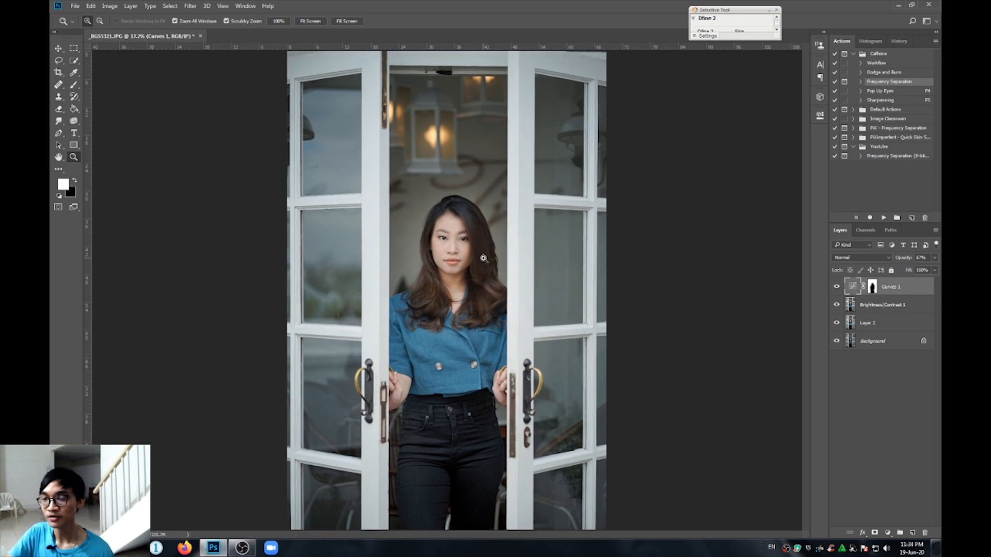
scroll(482, 259, "down", 7)
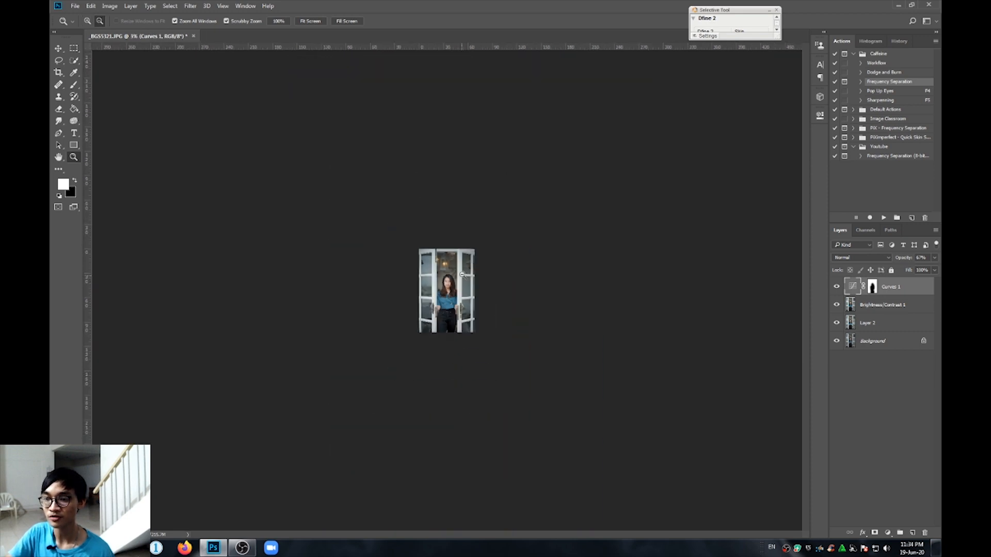
scroll(453, 278, "up", 3)
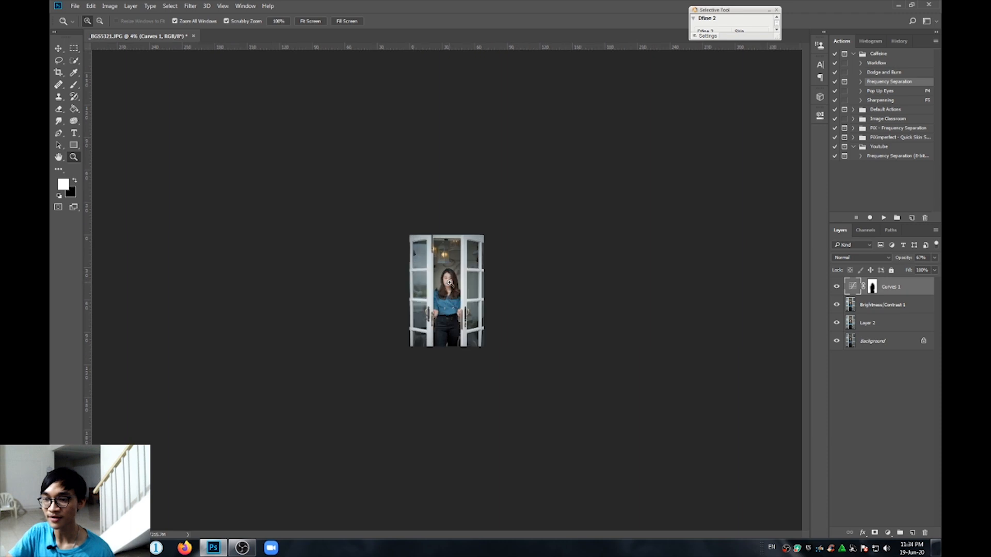
scroll(449, 278, "up", 2)
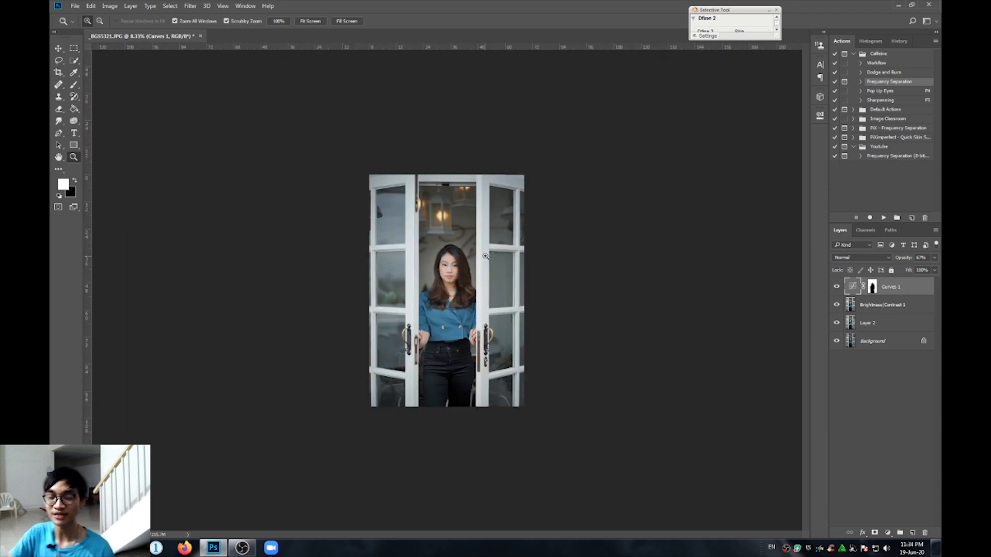
scroll(469, 269, "up", 1)
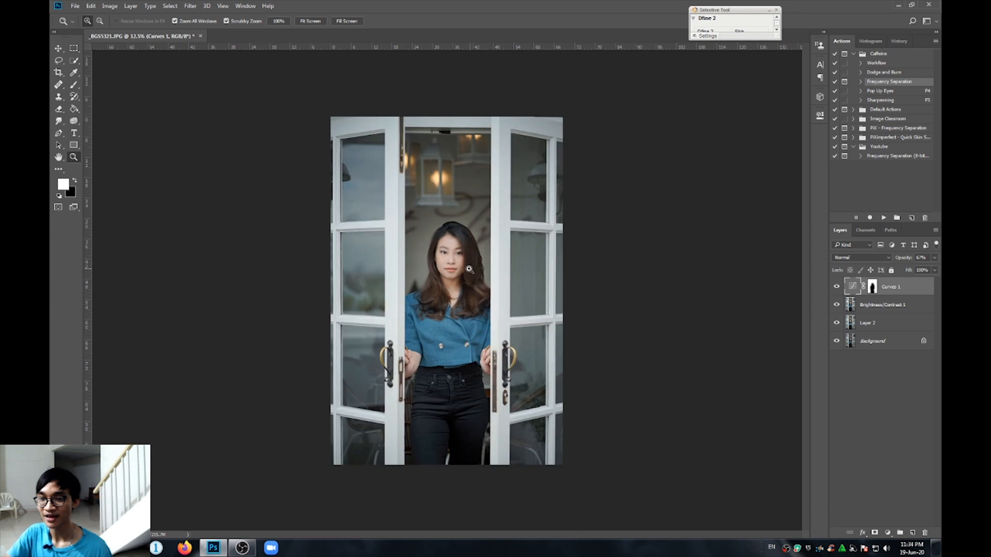
right_click(492, 251)
left_click(513, 256)
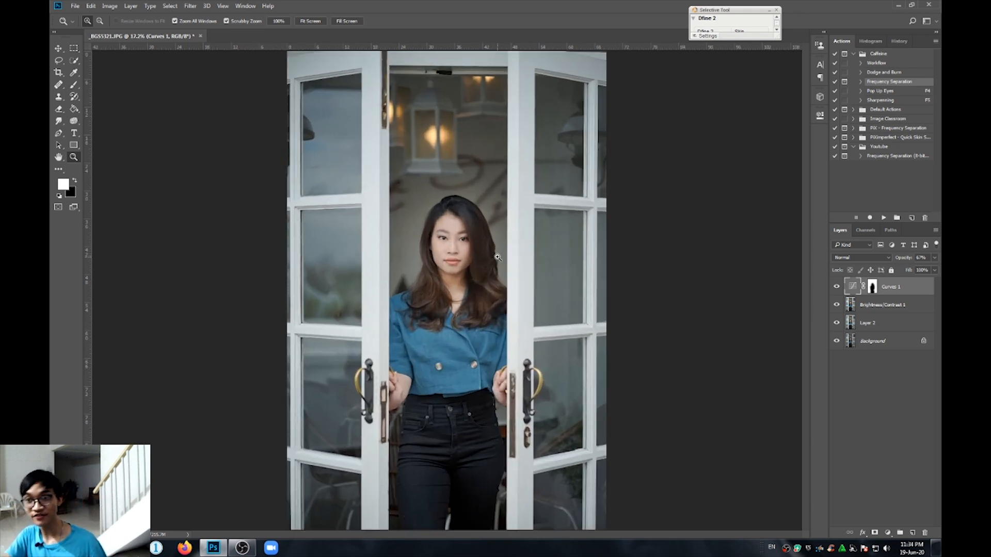
Review the portrait in full-screen mode against black at several sizes and return to the standard view.
key("f")
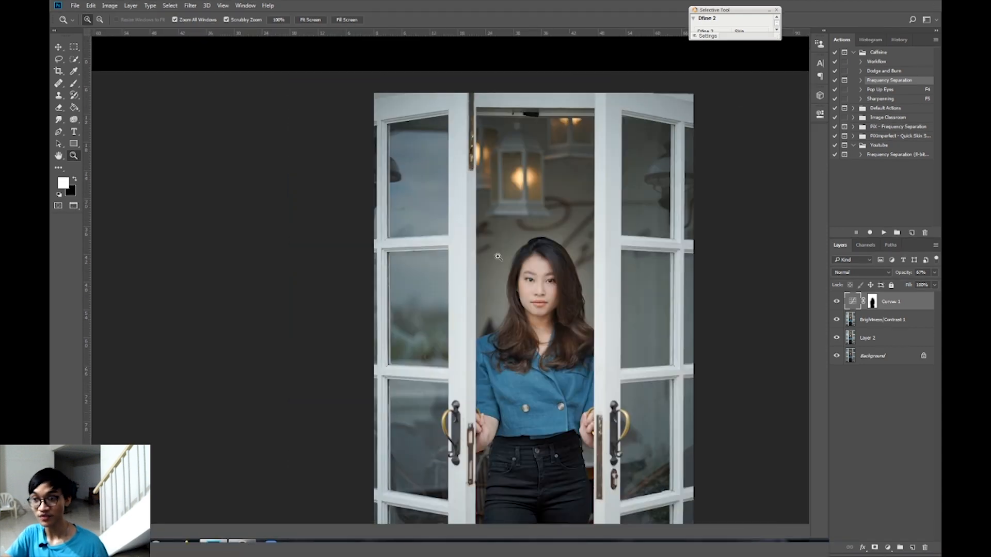
key("f")
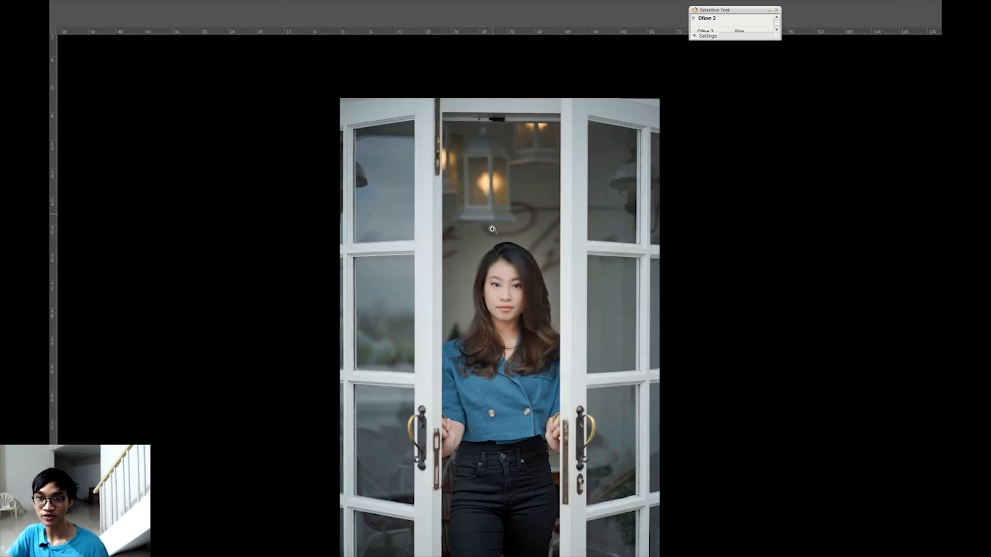
left_click(500, 242, "alt")
left_click(500, 241, "alt")
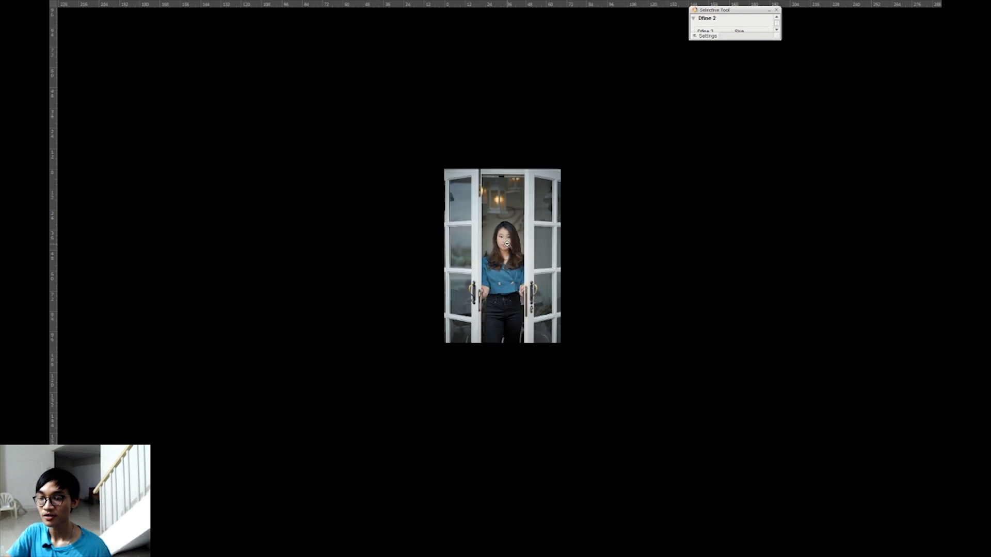
left_click(508, 238, "alt")
left_click(514, 235)
left_click(504, 239)
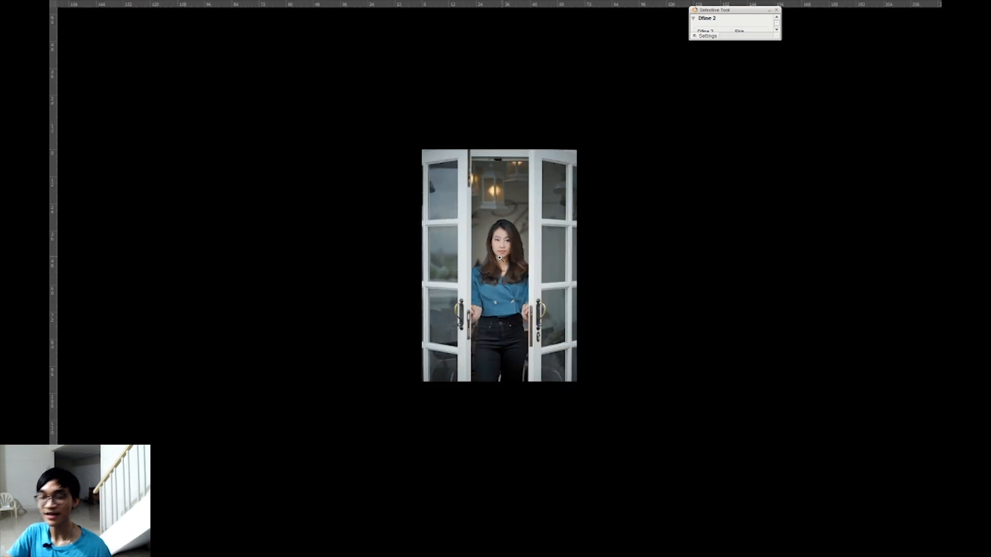
left_click(509, 258, "alt")
left_click(511, 257, "alt")
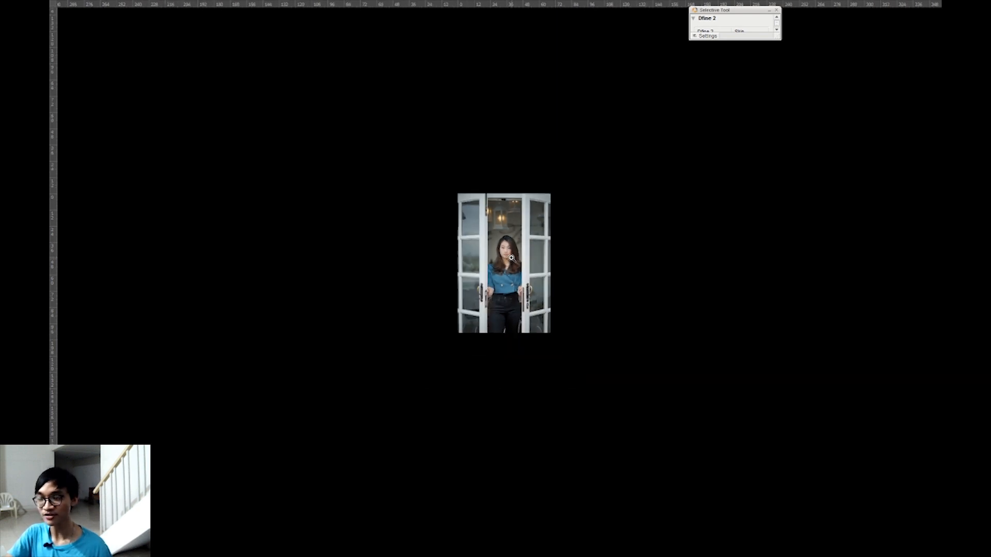
left_click(514, 252)
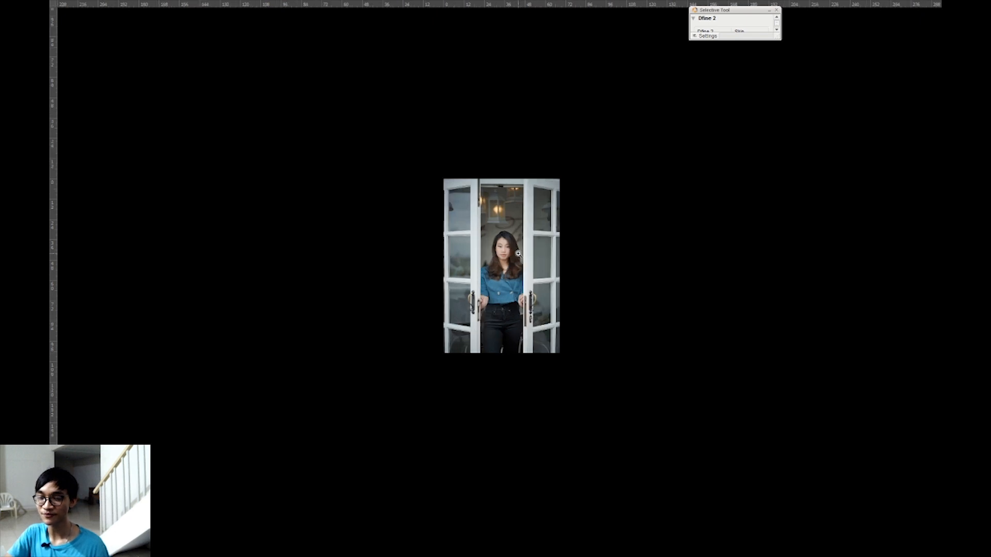
left_click(518, 254)
left_click(519, 255)
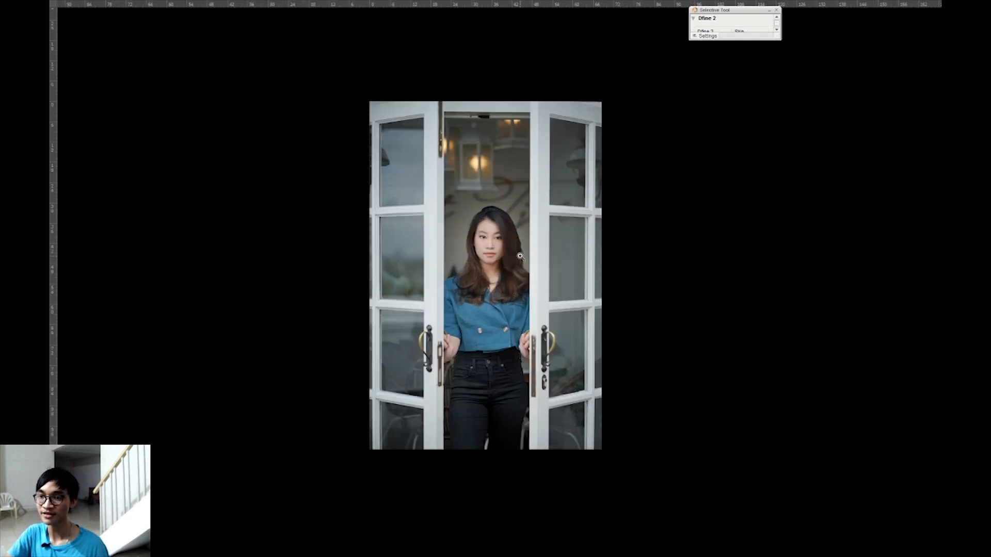
left_click(520, 255)
key("f")
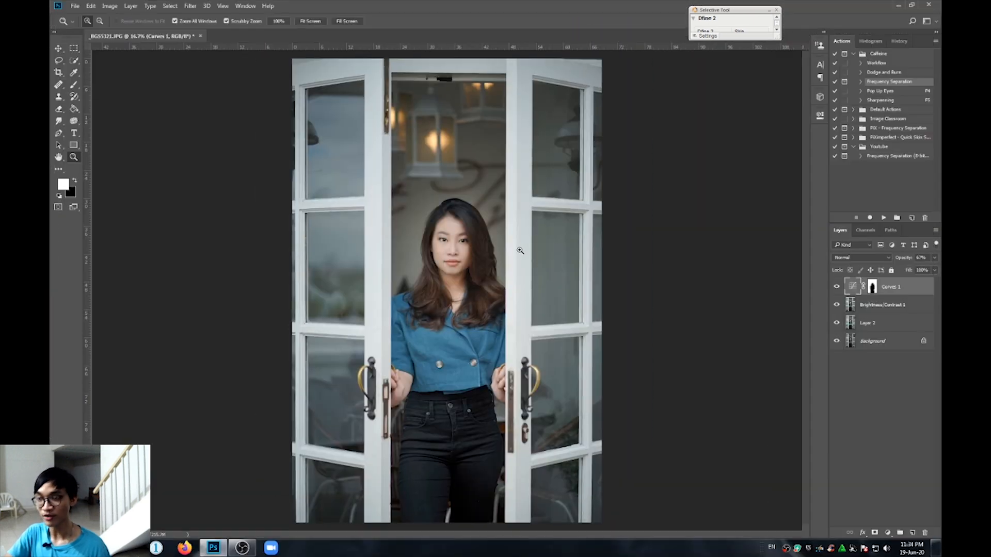
Merge the Curves 1, Brightness/Contrast 1 and Layer 2 layers into a single layer above the Background.
left_click(512, 246, "alt")
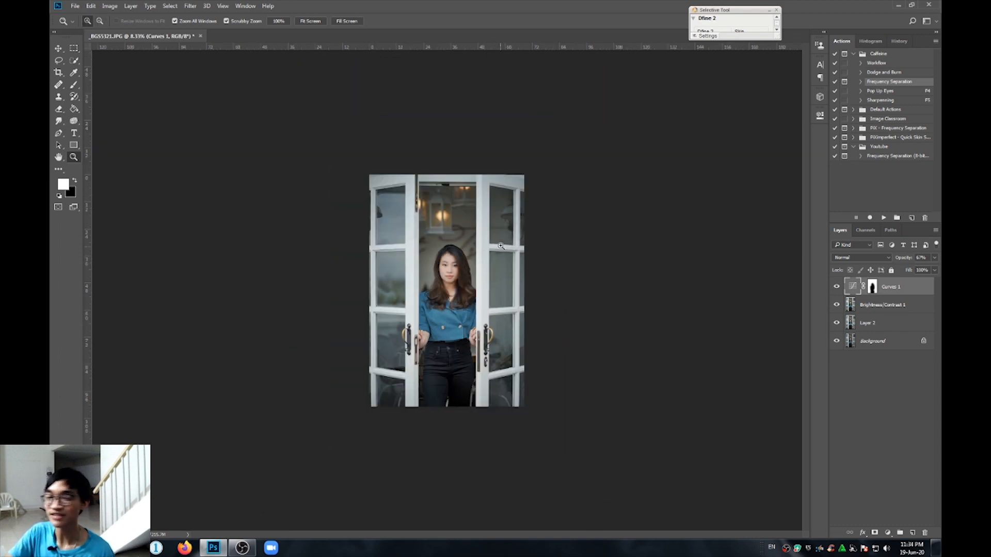
left_click(501, 246)
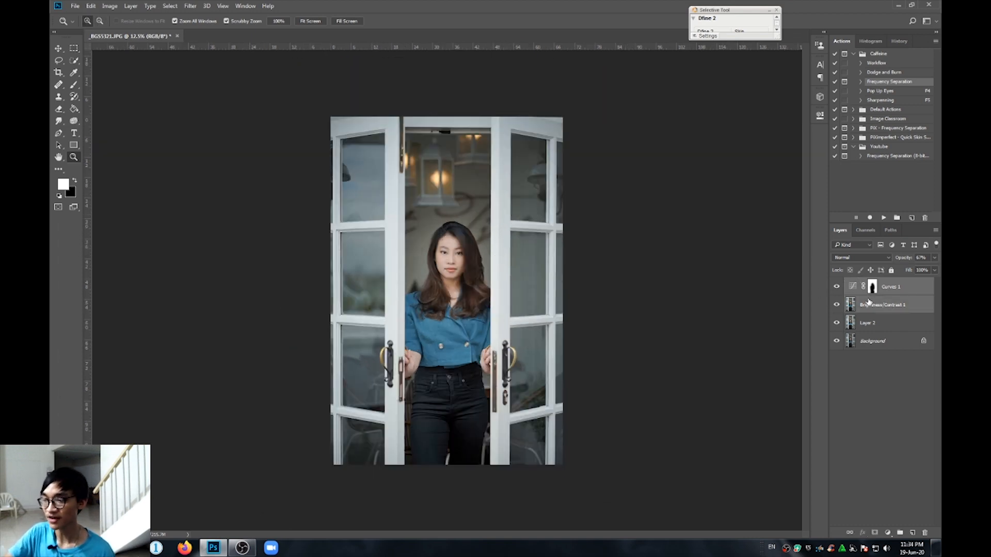
key("ctrl+w")
left_click(550, 205)
left_click(588, 210)
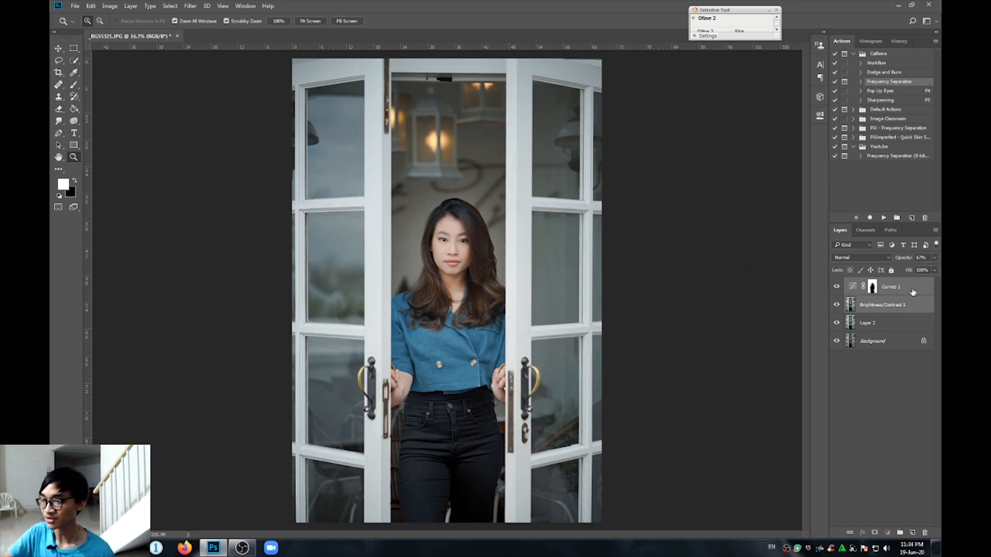
left_click(904, 322, "shift")
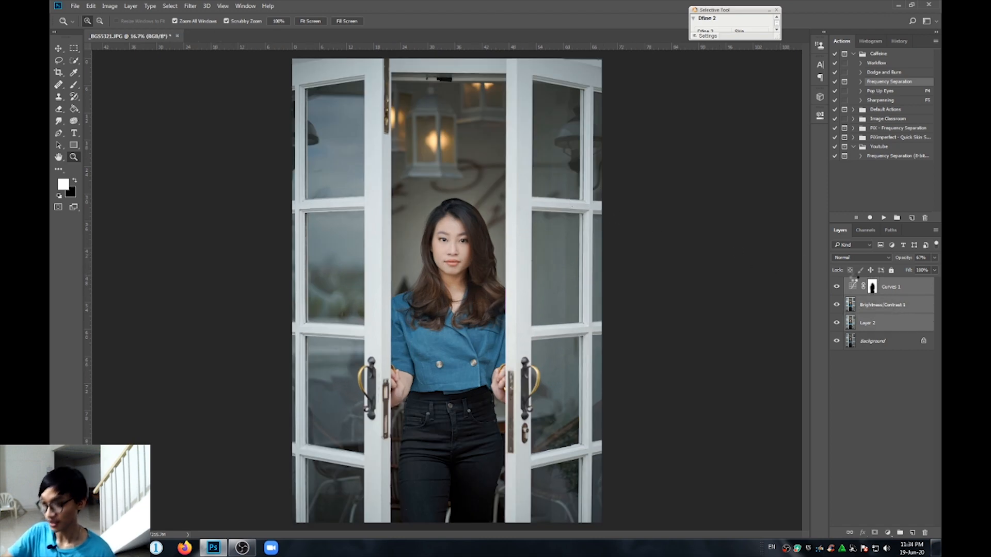
key("ctrl+e")
Compare the whole portrait before and after retouching by hiding and showing the merged layer.
left_click(454, 270, "alt")
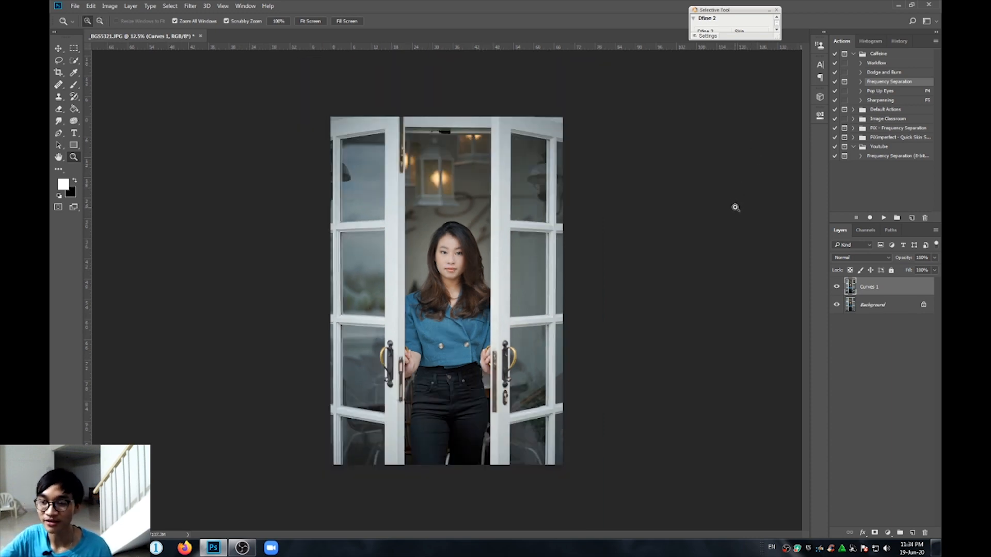
left_click(836, 286)
left_click(836, 287)
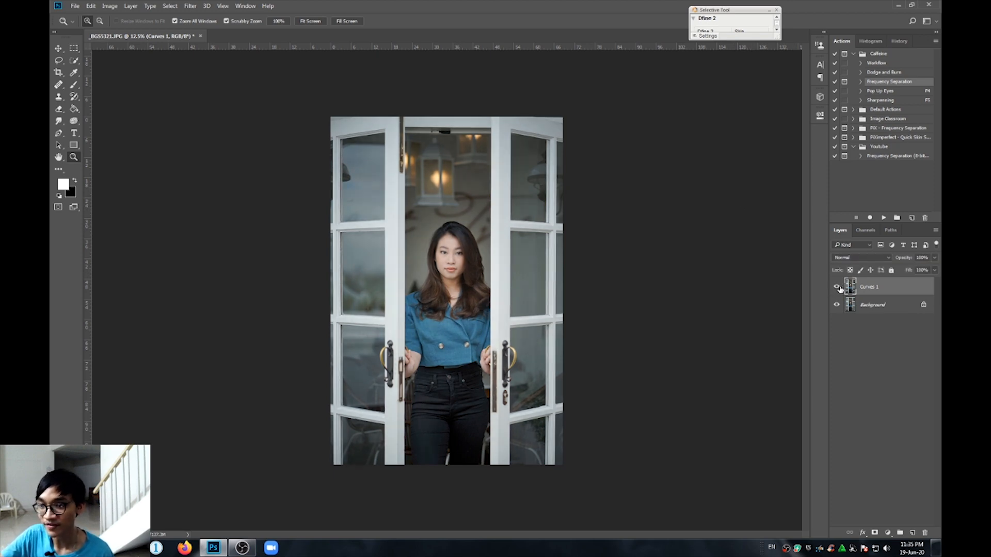
Toggle the Curves 1 layer's visibility several more times to check the retouched portrait against the original Background.
left_click(836, 287)
left_click(837, 286)
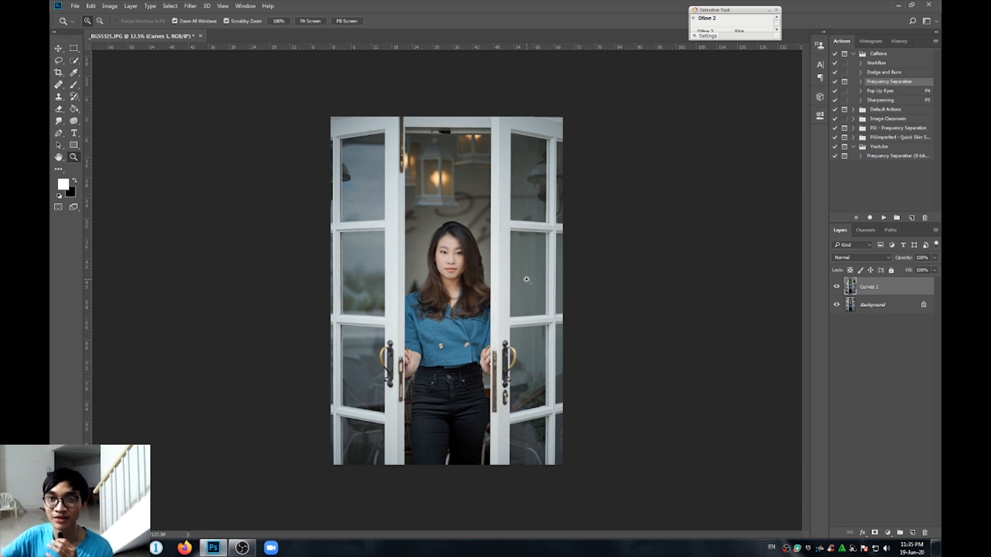
left_click(837, 287)
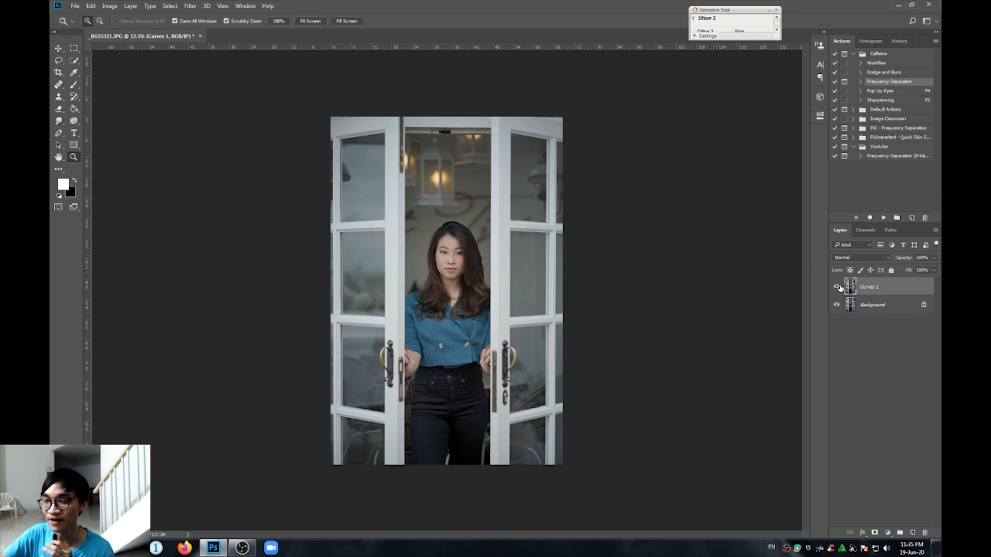
left_click(838, 287)
left_click(838, 287)
left_click(838, 287)
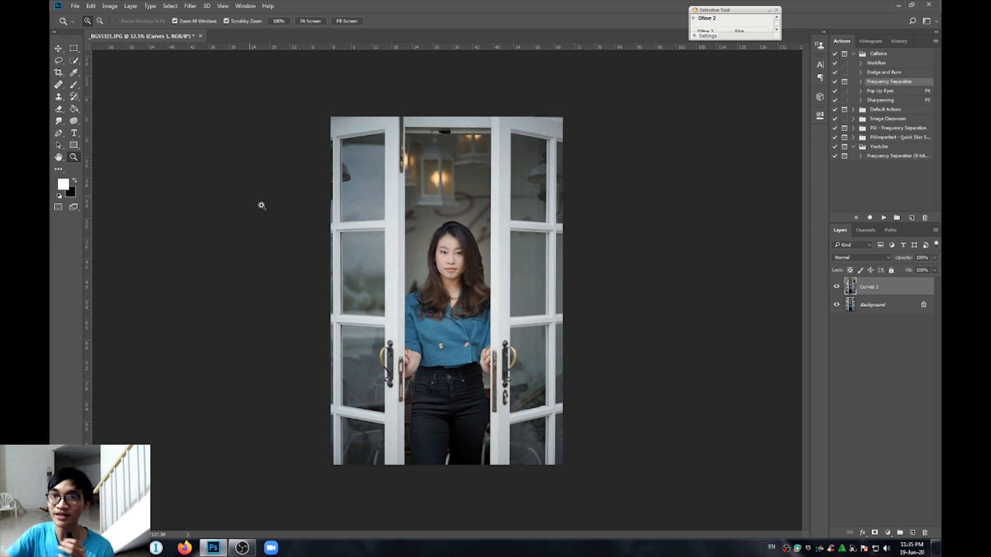
Save the portrait to the Desktop as the JPEG _BGS5321, replacing the existing file, with Maximum quality 12 and the Progressive format with 3 scans.
left_click(75, 5)
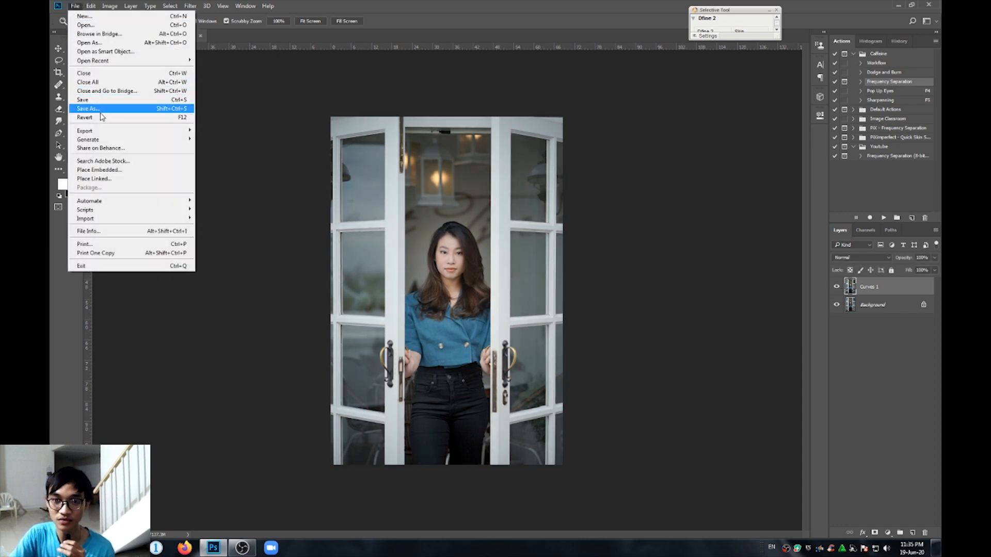
mouse_move(108, 133)
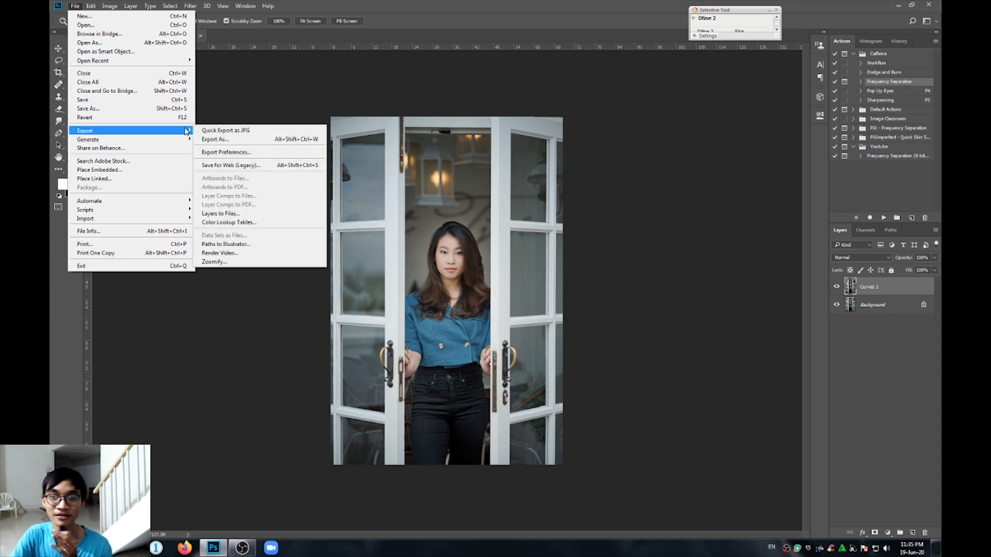
left_click(164, 108)
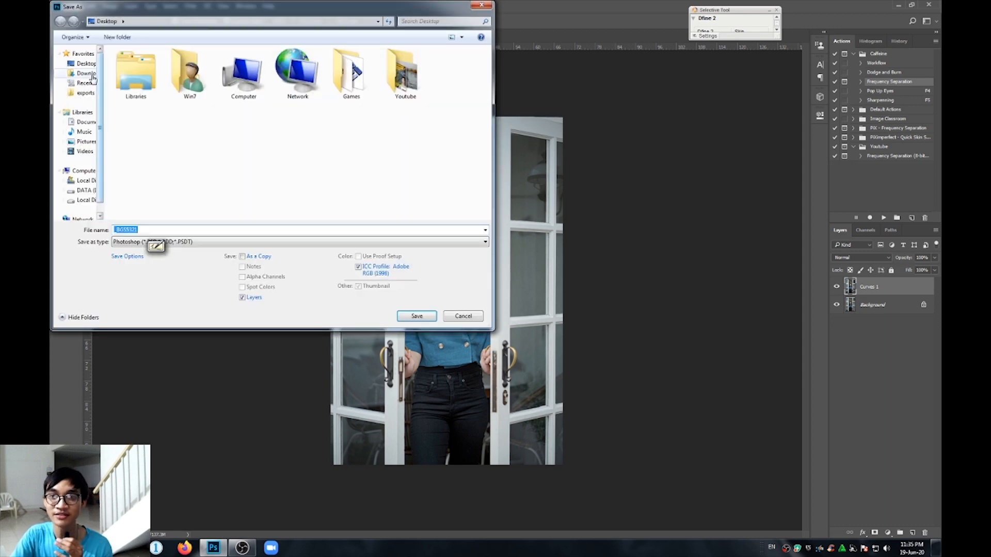
left_click(171, 242)
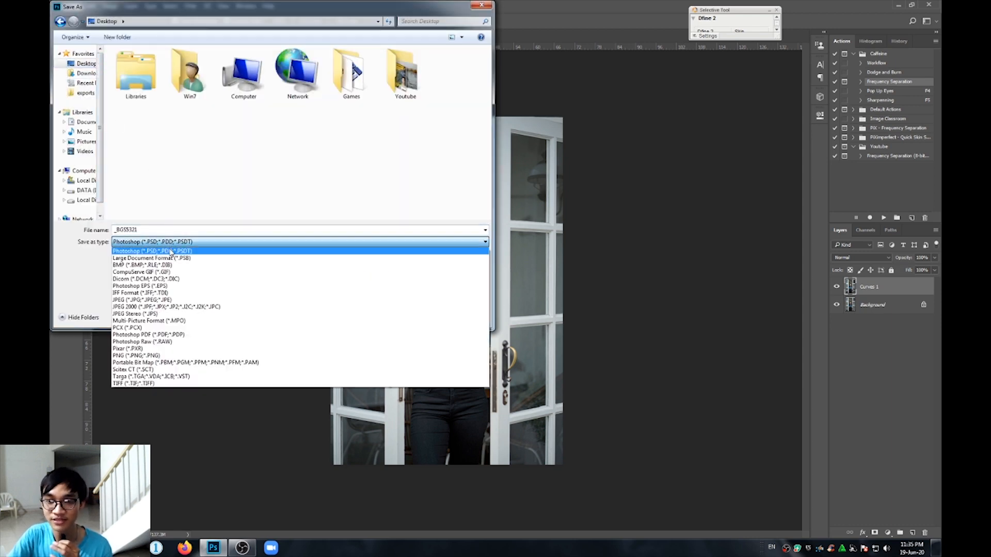
left_click(164, 300)
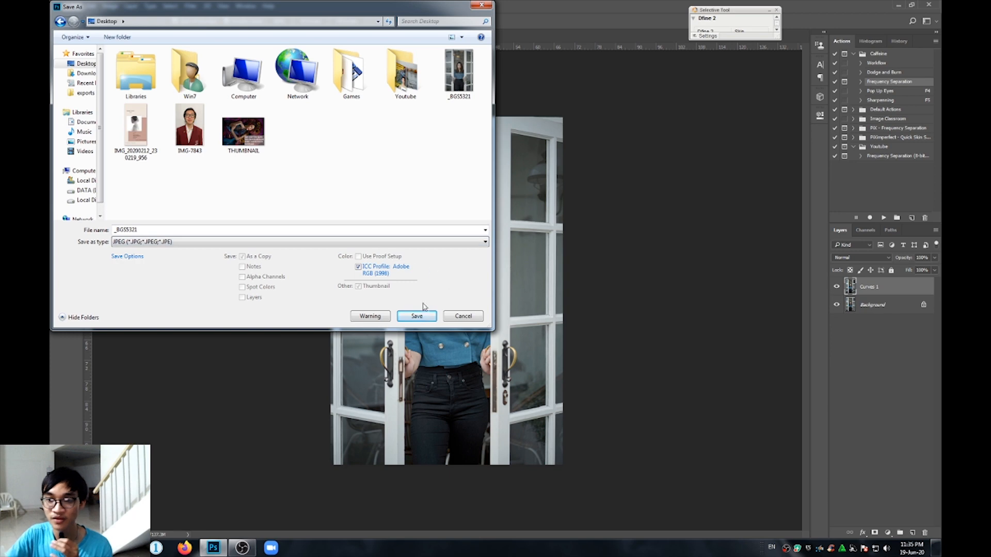
left_click(419, 314)
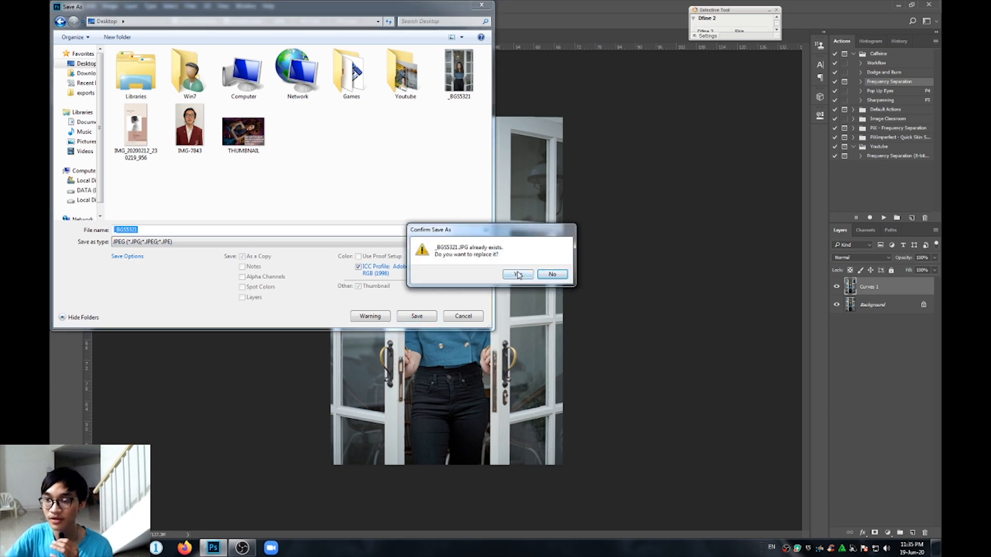
left_click(518, 275)
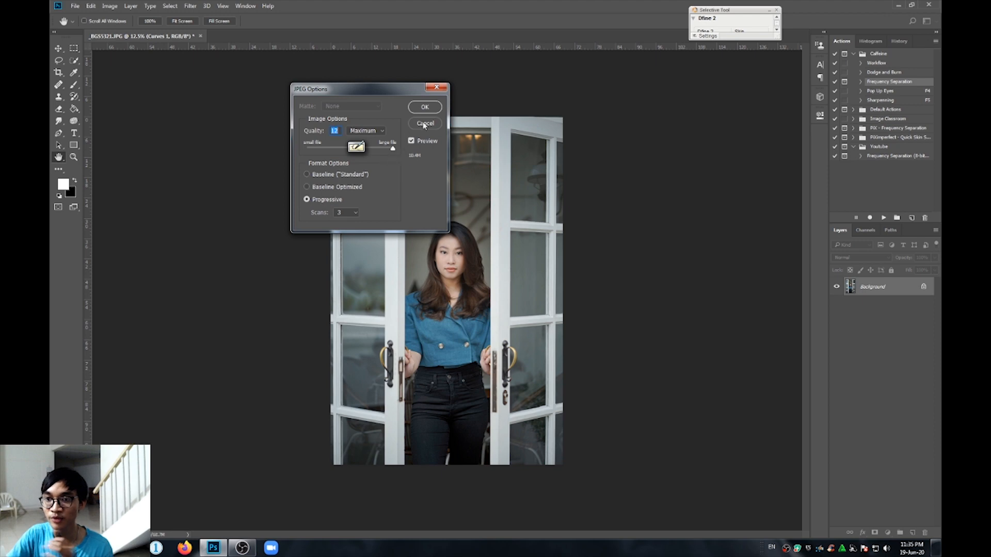
left_click(425, 107)
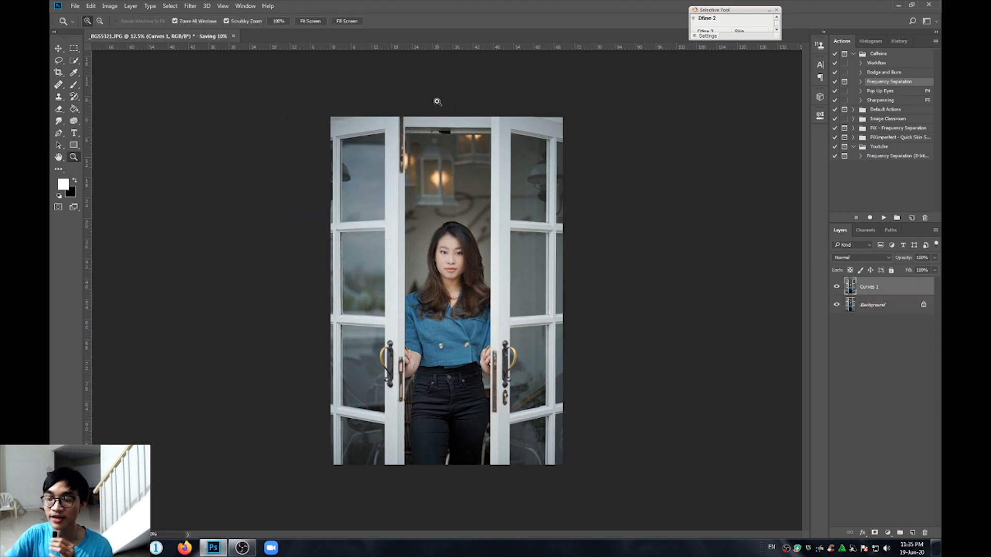